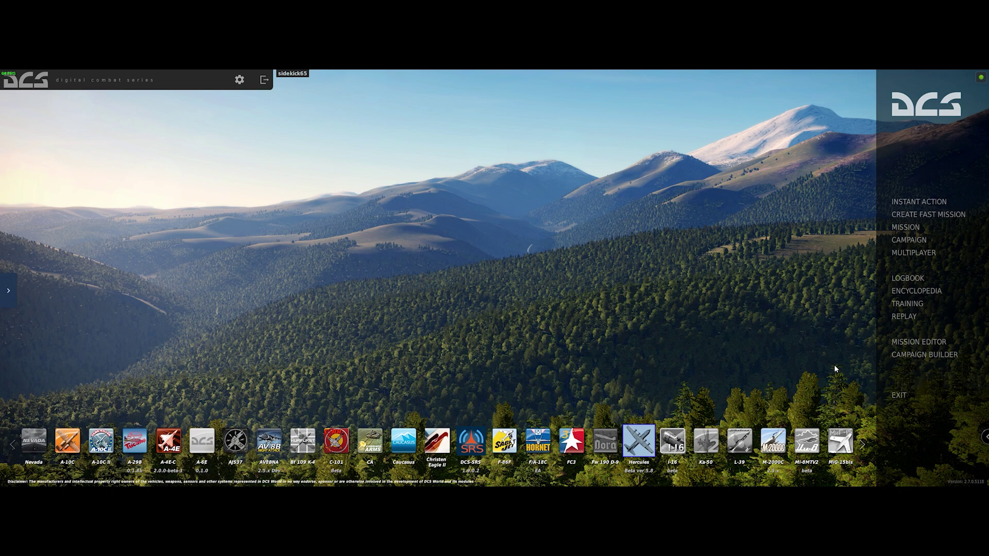
Open the mission ME First Mission v4.miz from the Miscellaneous folder of My Missions in the Mission Editor
left_click(919, 342)
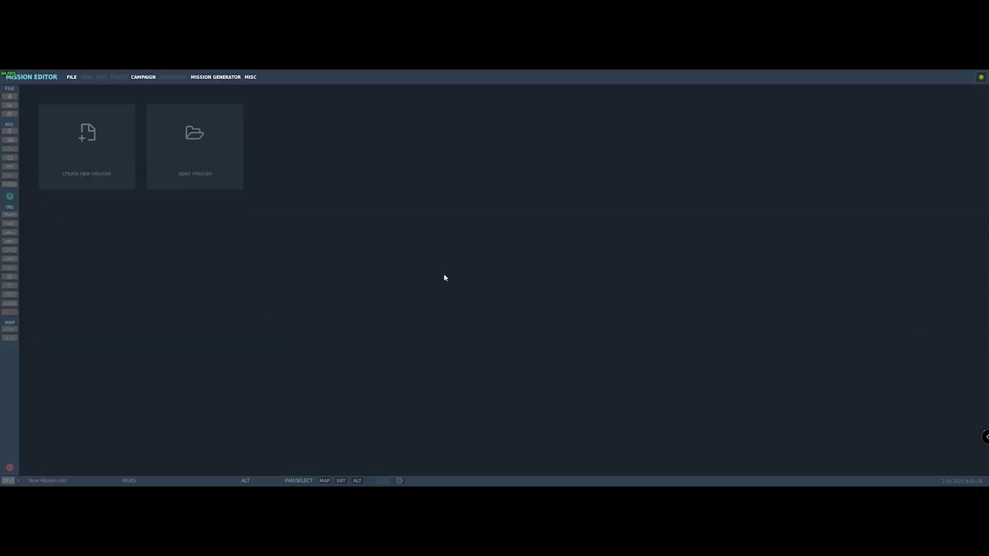
left_click(175, 156)
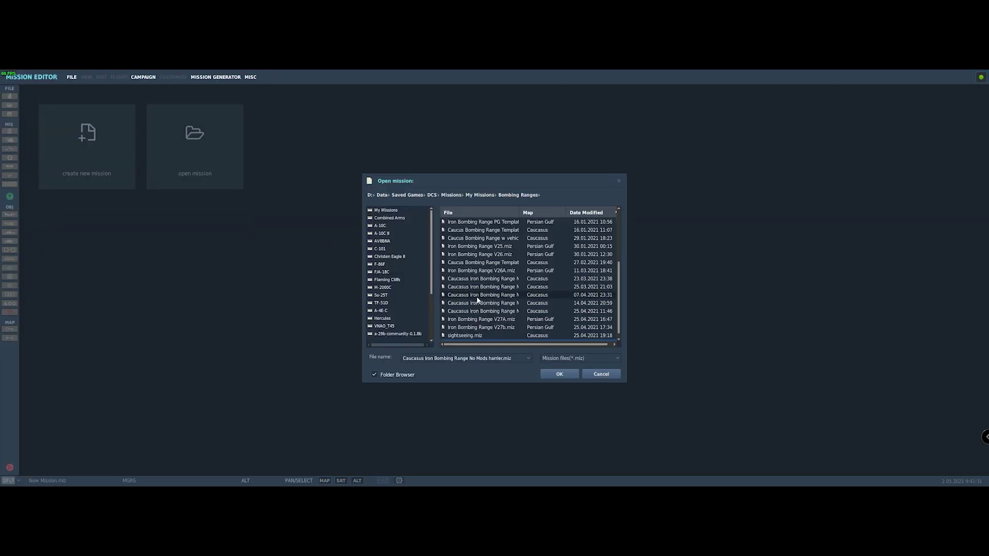
left_click(479, 195)
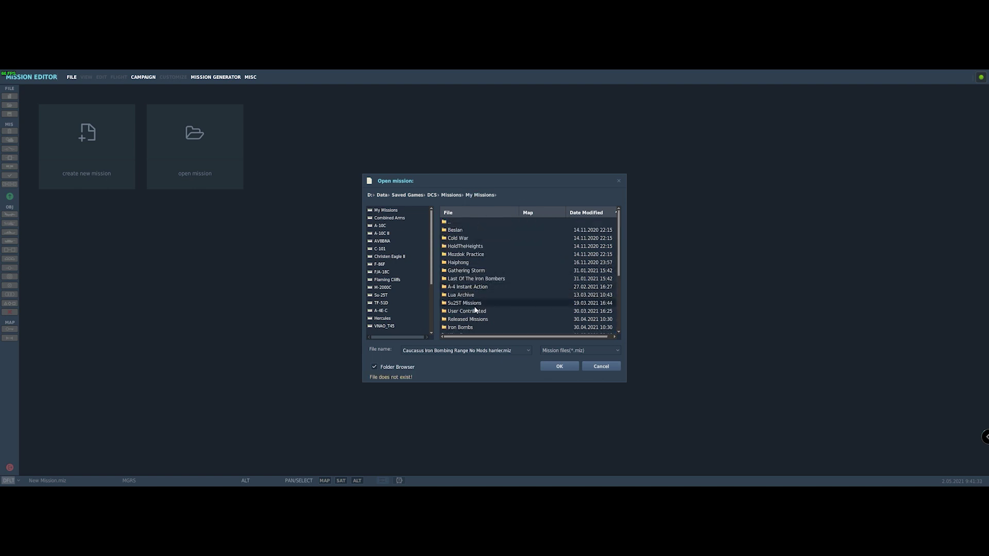
scroll(474, 309, "down", 4)
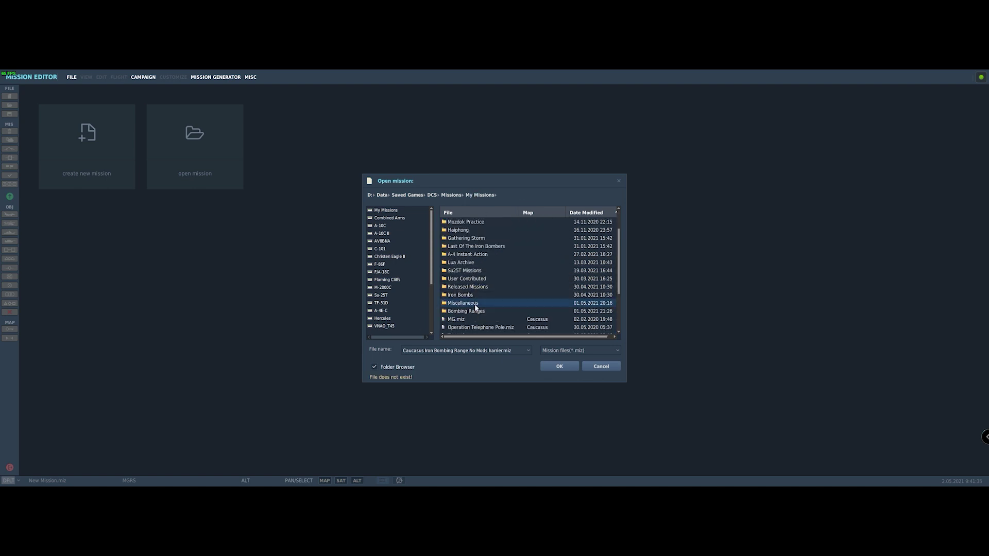
double_click(474, 304)
scroll(475, 307, "down", 8)
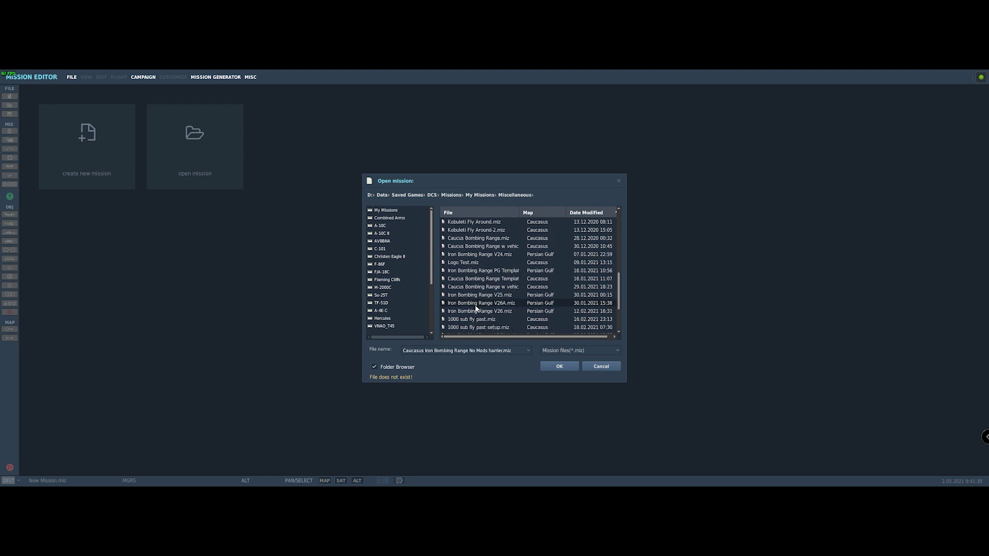
left_click(518, 329)
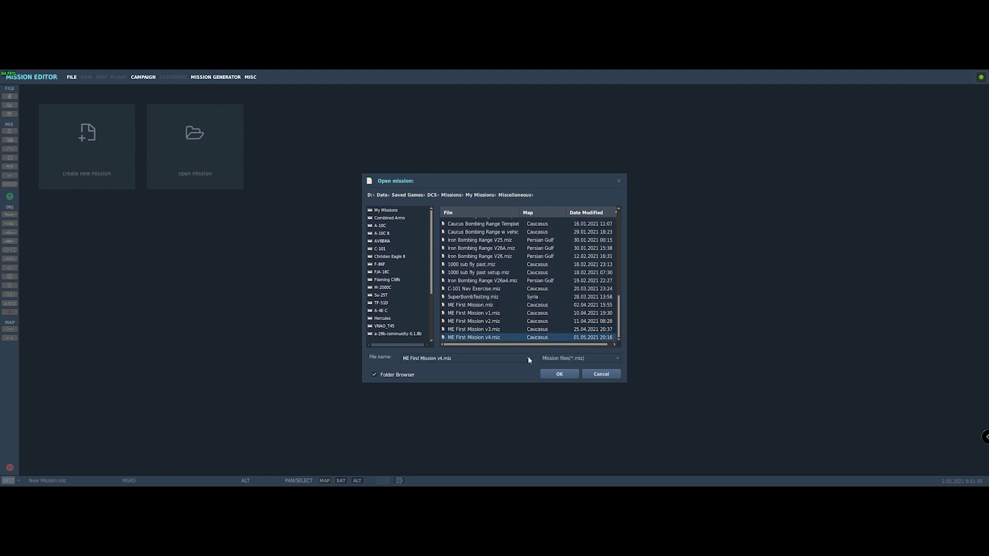
left_click(568, 375)
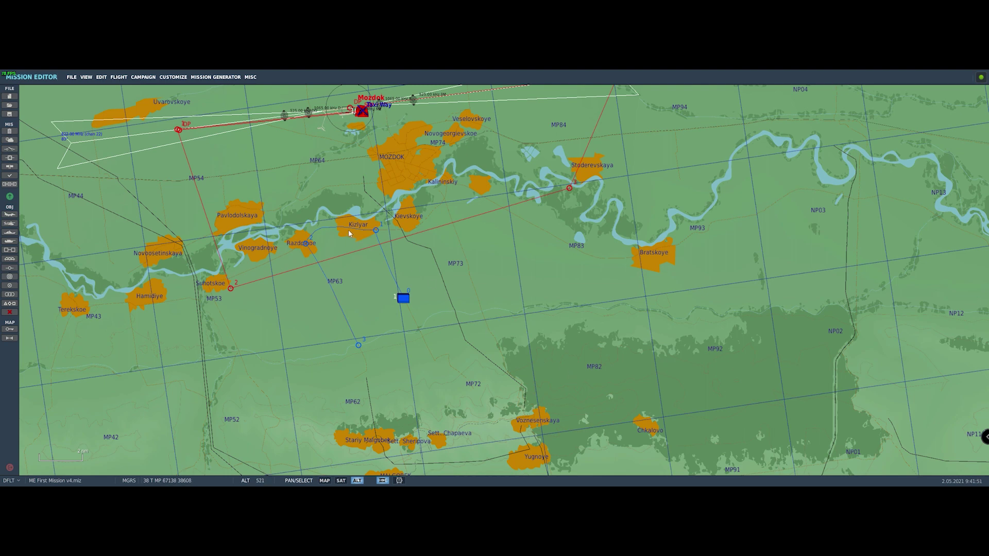
Inspect the group settings of the two aircraft parked at Mozdok, including the Su-25's start waypoint type options
left_click_drag(259, 192, 373, 376)
scroll(474, 304, "up", 4)
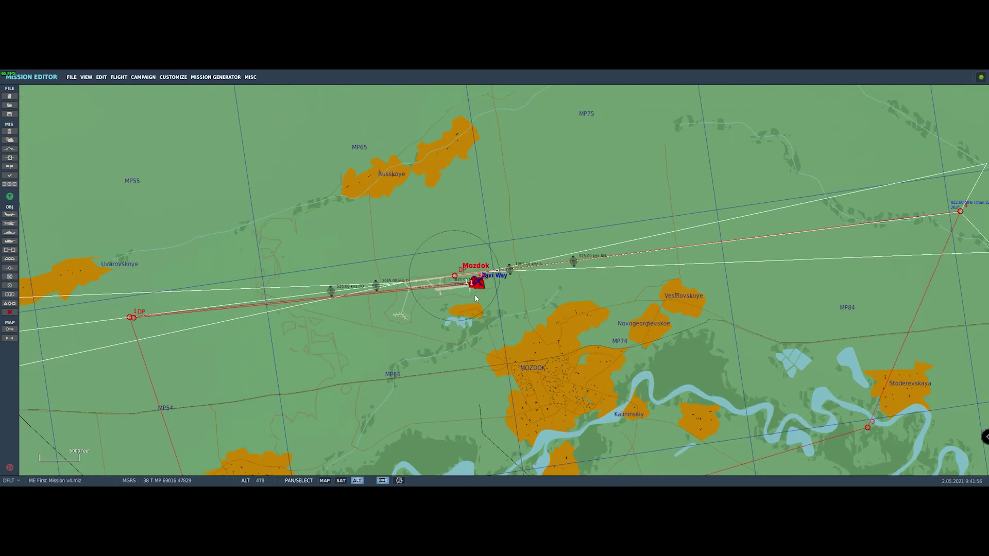
scroll(482, 289, "up", 6)
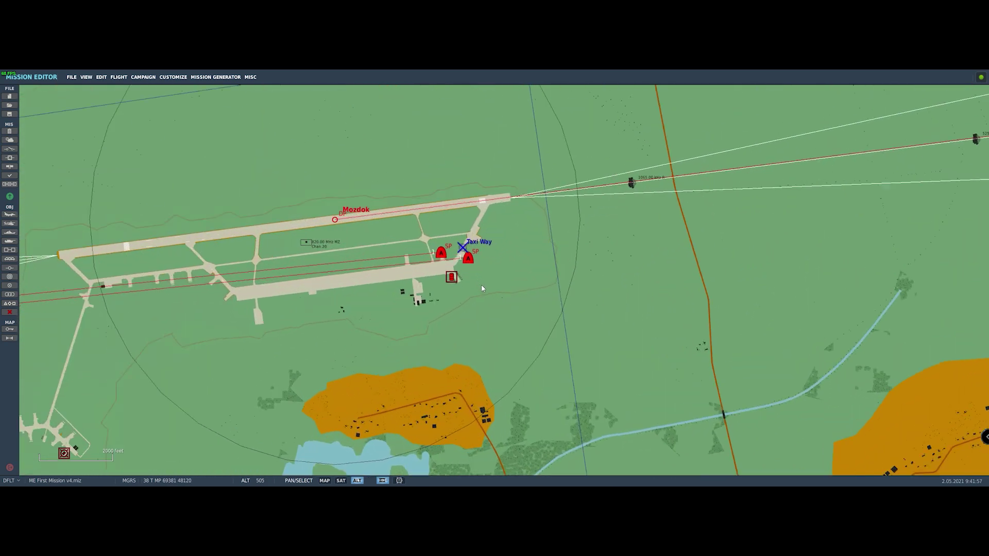
scroll(481, 287, "up", 3)
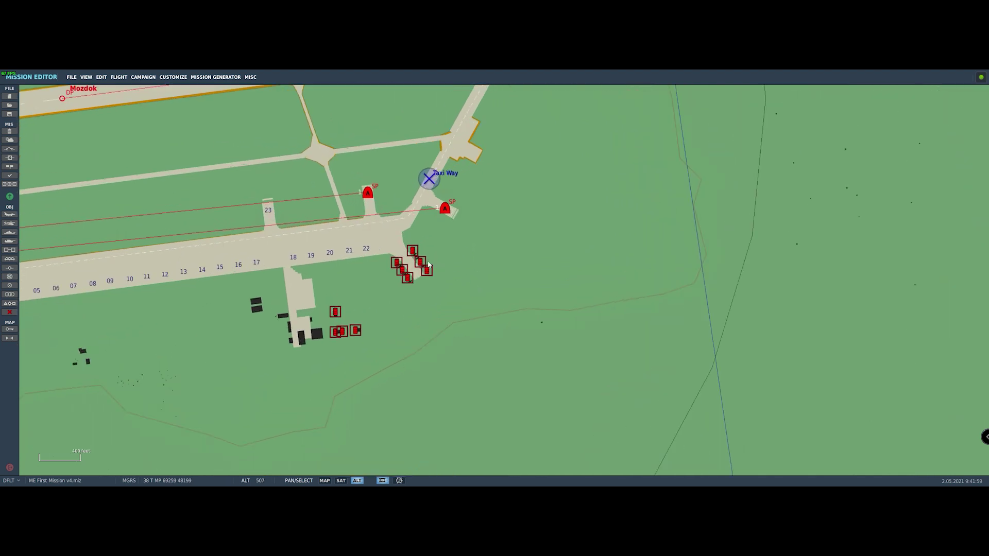
left_click(368, 193)
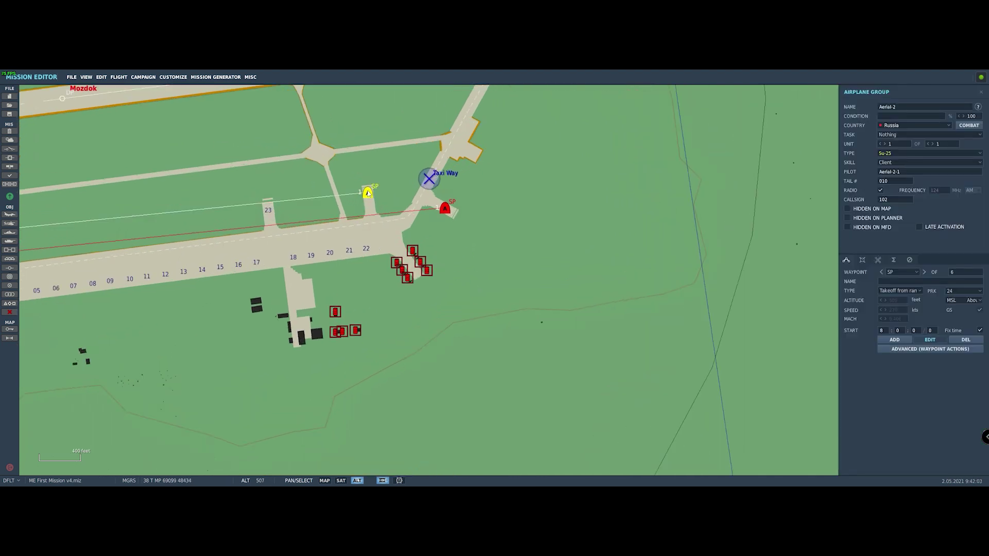
left_click(896, 292)
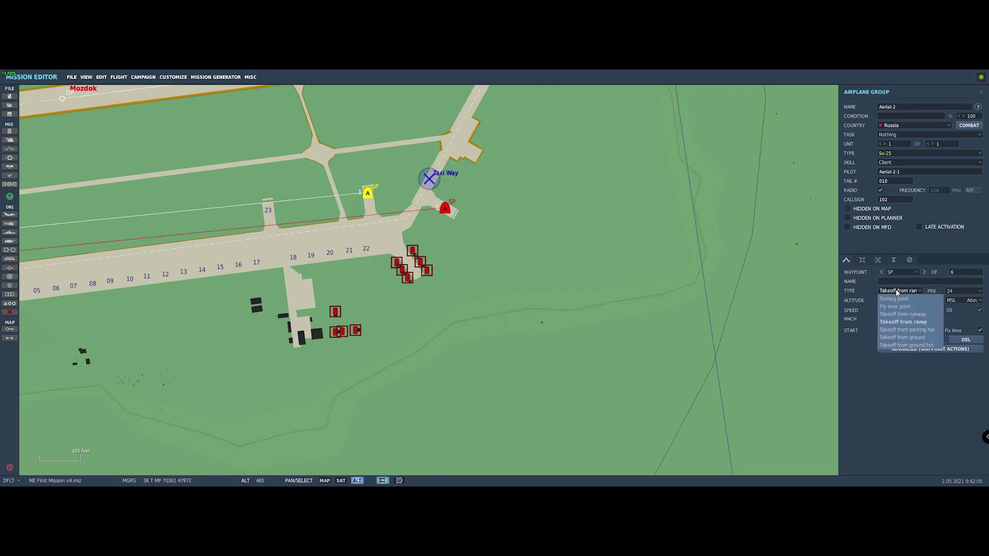
left_click(446, 209)
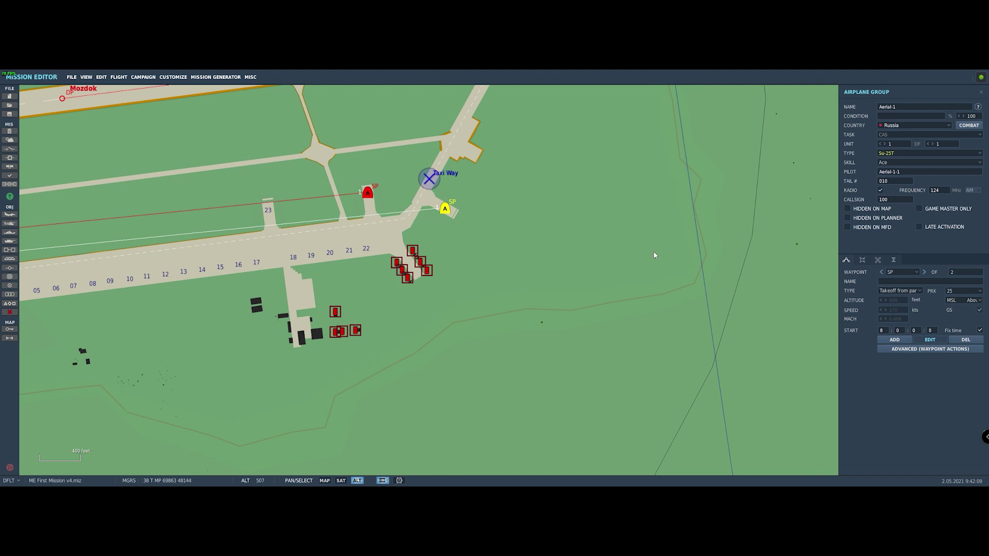
Frame the whole Mozdok airfield and switch the map to satellite imagery
scroll(669, 278, "down", 3)
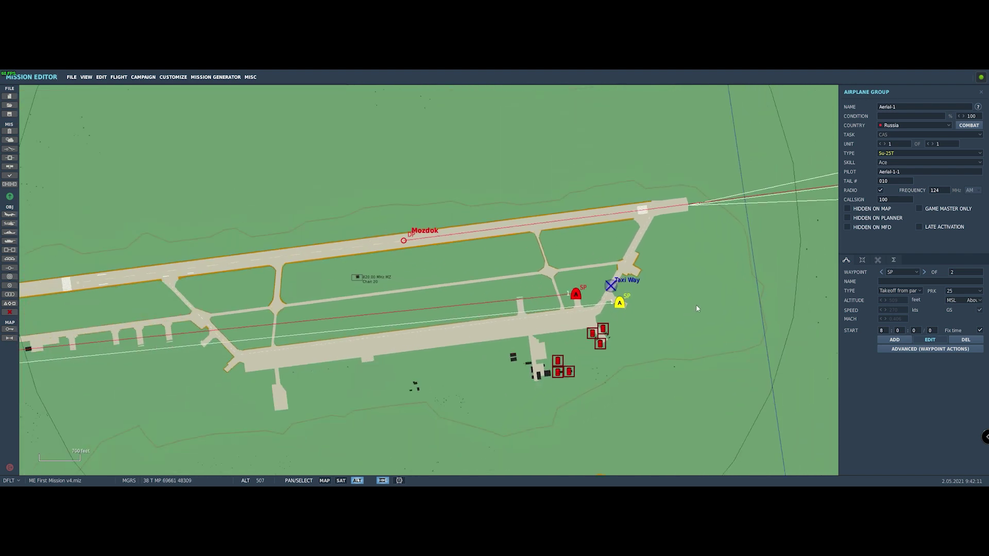
right_click_drag(696, 309, 680, 328)
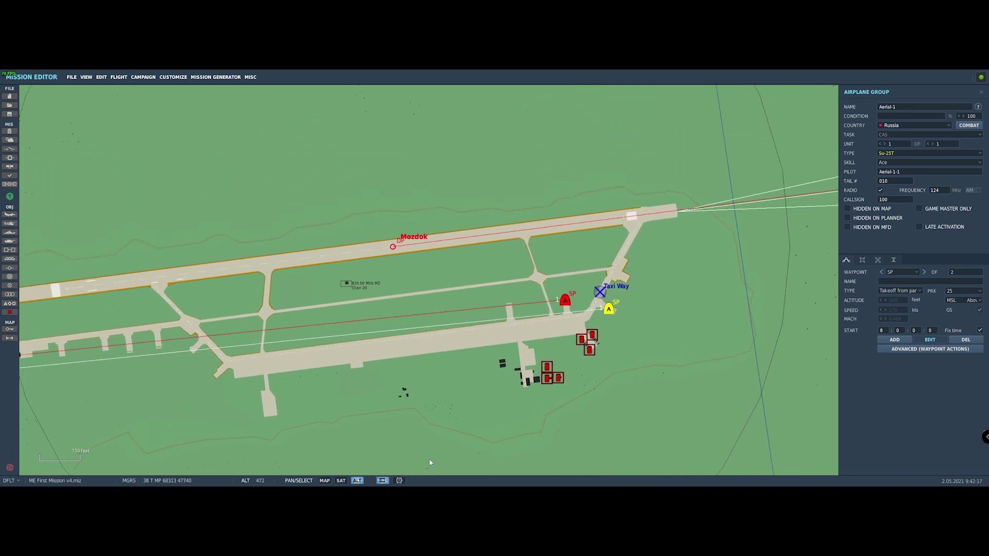
left_click(341, 481)
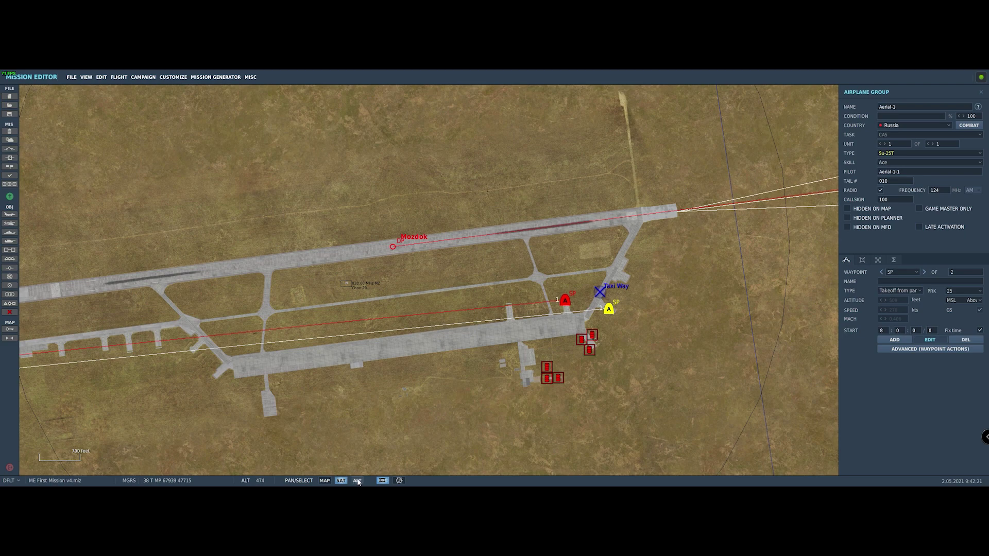
left_click(358, 481)
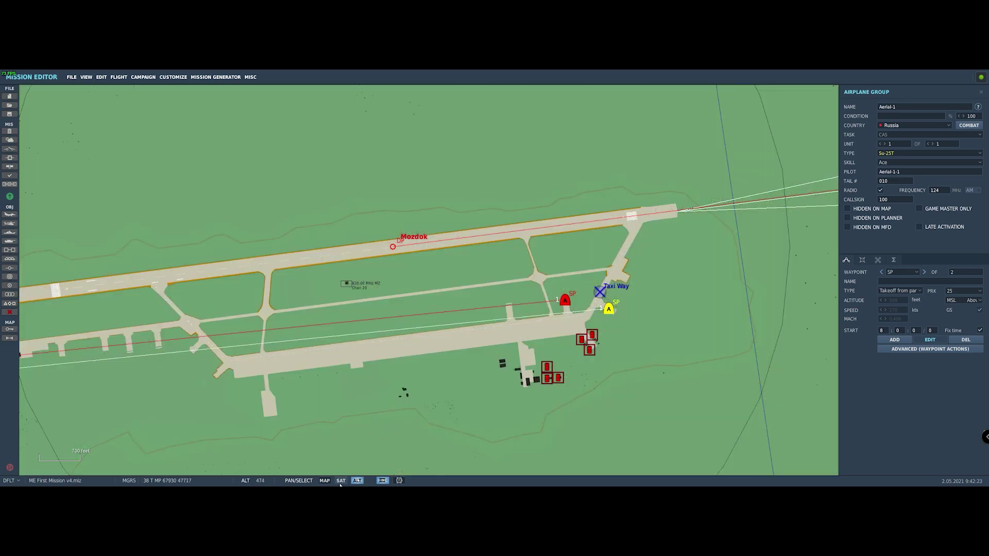
left_click(339, 481)
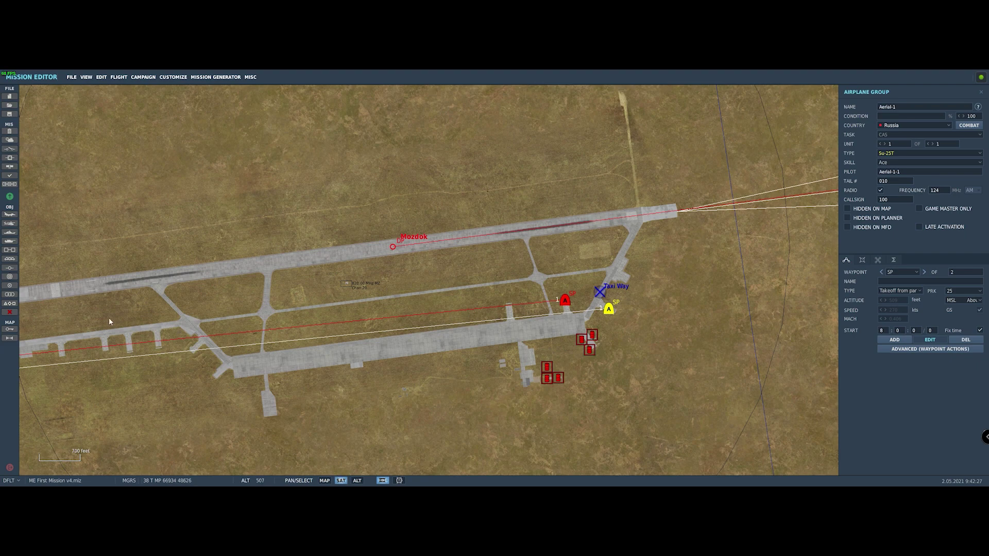
Add a circular trigger zone north of the runway's eastern end, with a 200-foot radius, the name Test 1 and yellow colour
left_click(9, 288)
left_click(608, 173)
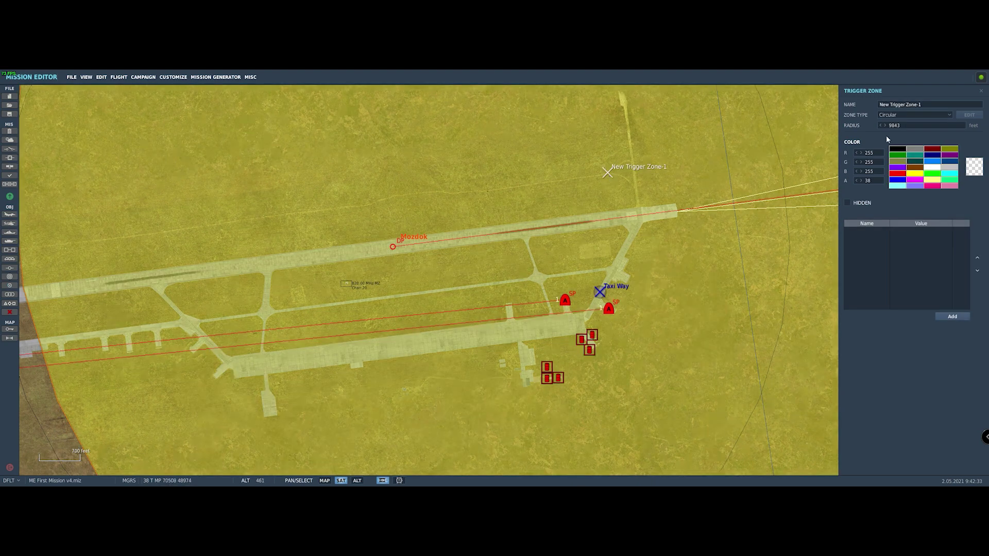
type("200")
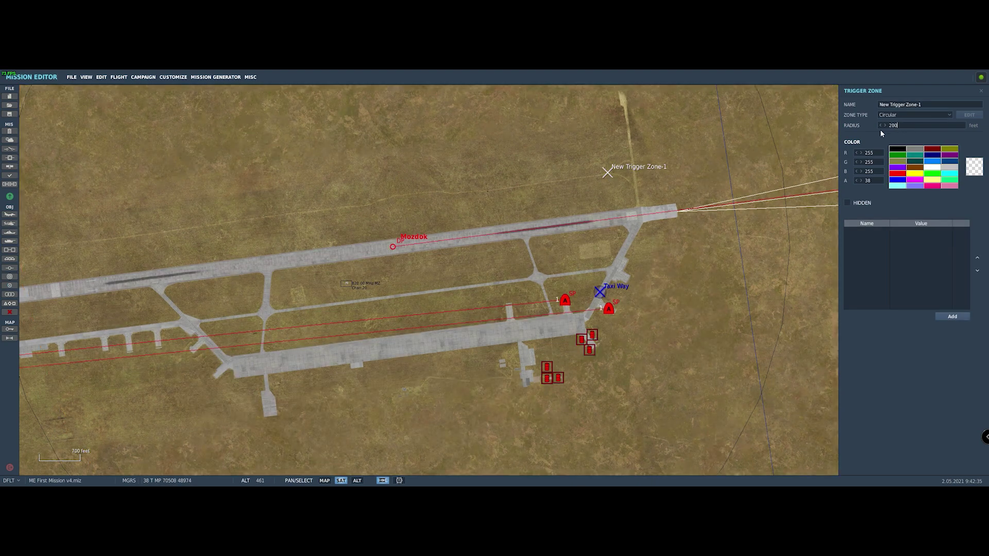
left_click(925, 105)
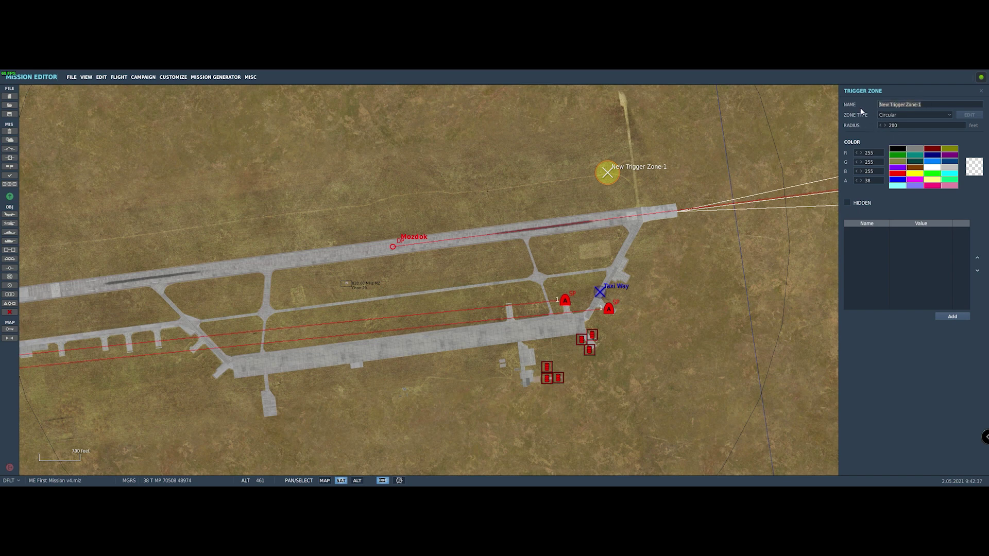
type("Test 1")
left_click(914, 174)
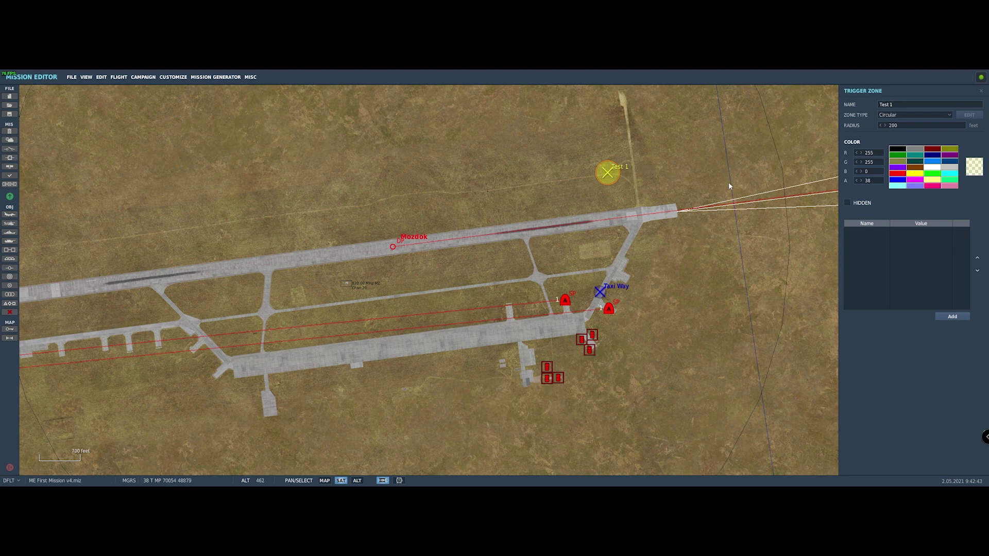
Add a second yellow trigger zone named Test 2 with a 200-foot radius and position it just west of Test 1
left_click(10, 286)
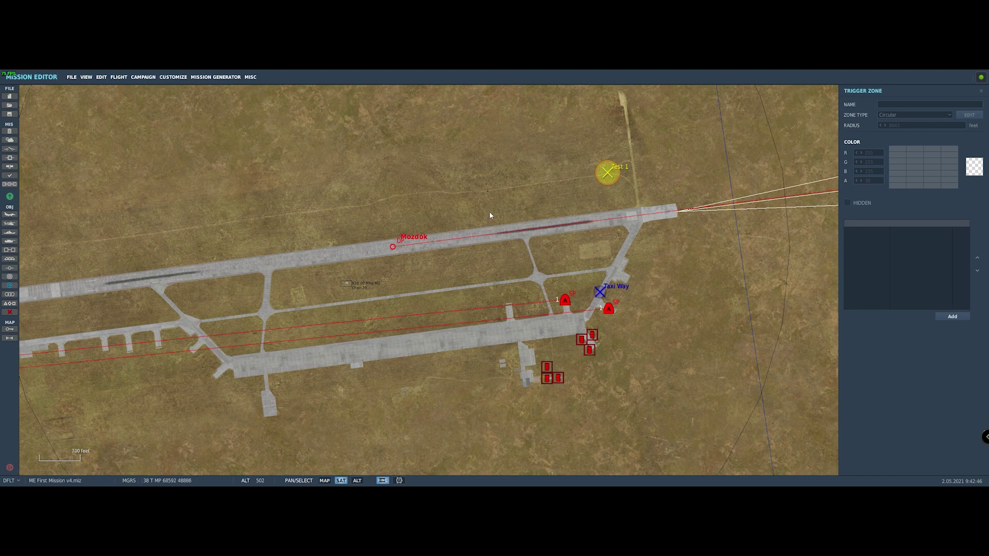
left_click(572, 181)
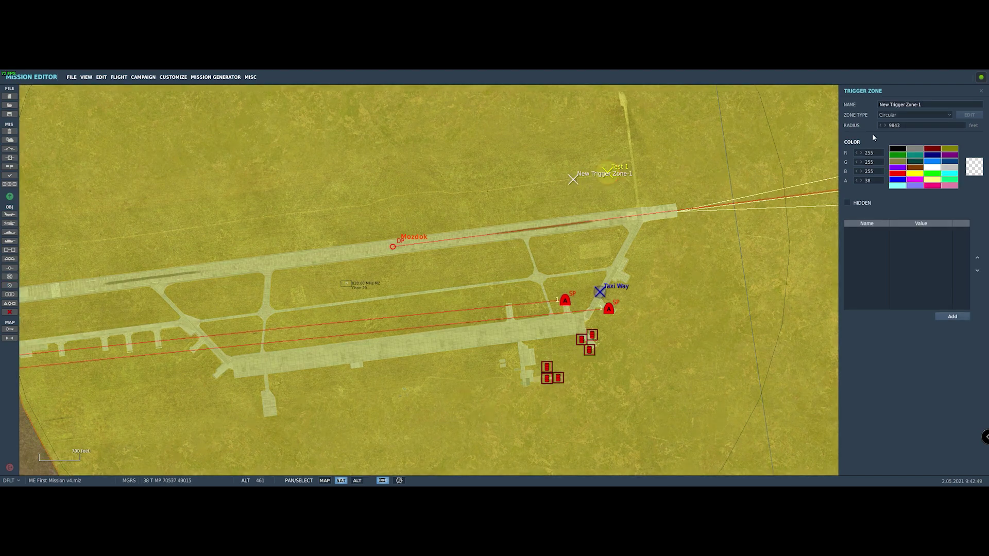
type("1")
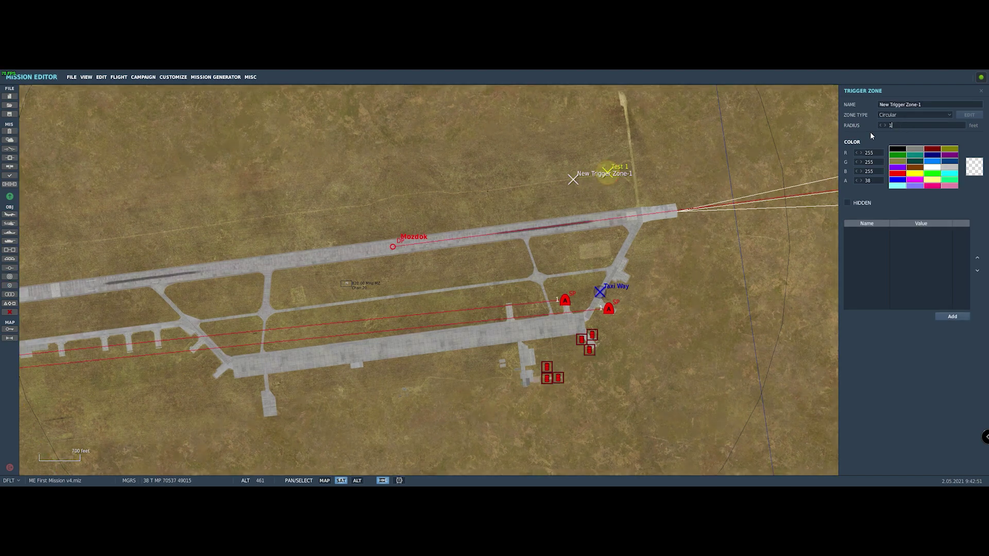
type("200")
triple_click(923, 102)
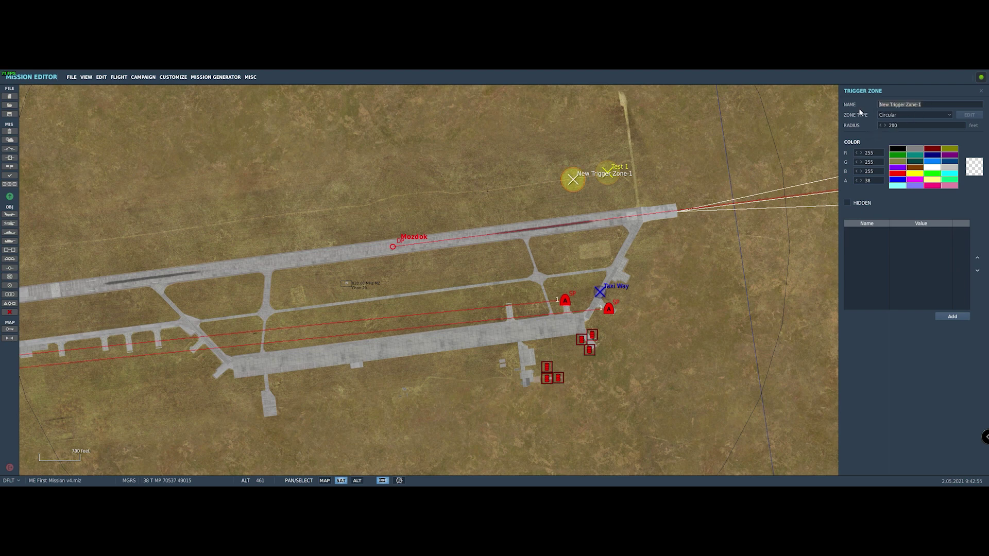
type("Test 2")
key("Return")
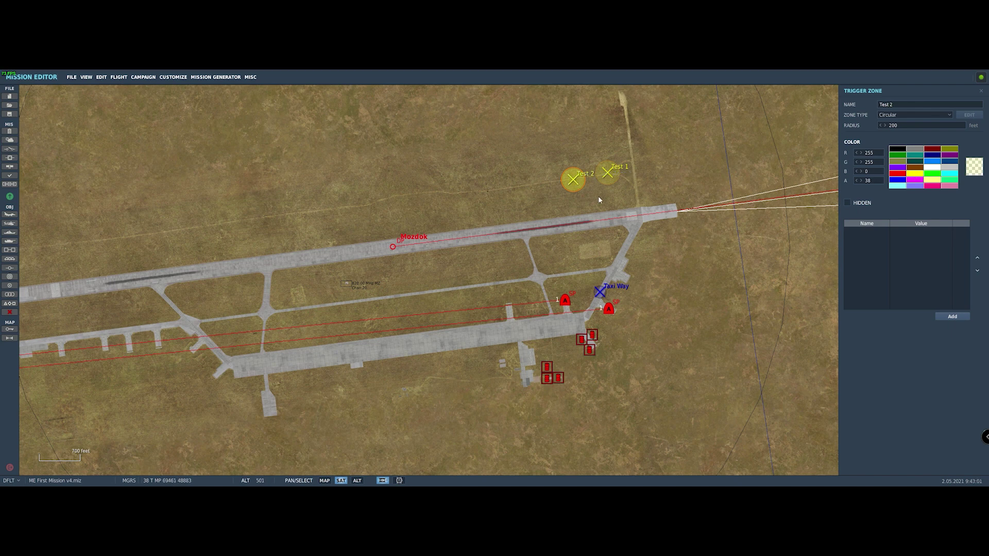
left_click_drag(575, 182, 585, 179)
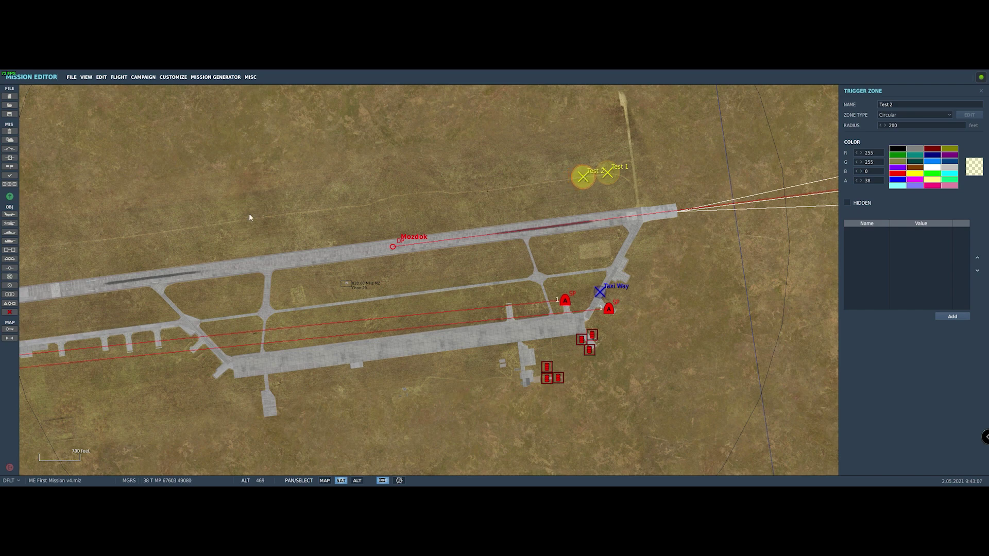
Add a third yellow trigger zone named Test 3 with a 200-foot radius and position it just west of Test 2
left_click(9, 285)
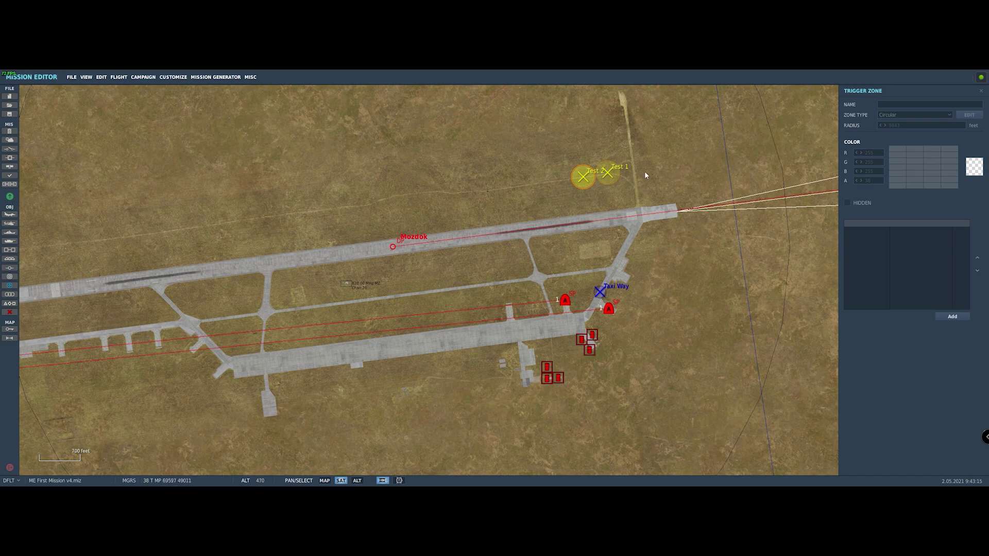
left_click(488, 205)
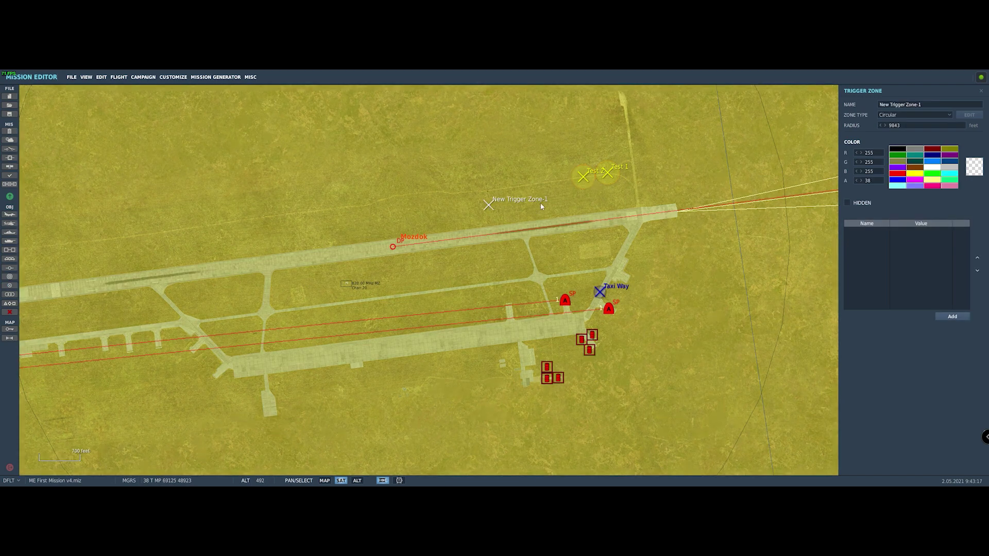
left_click_drag(487, 206, 550, 181)
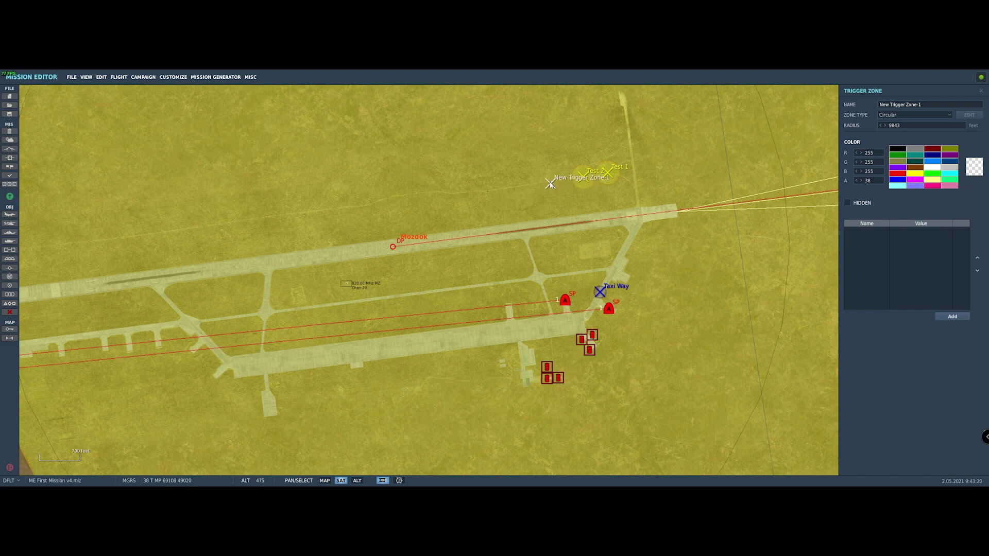
left_click_drag(925, 103, 858, 114)
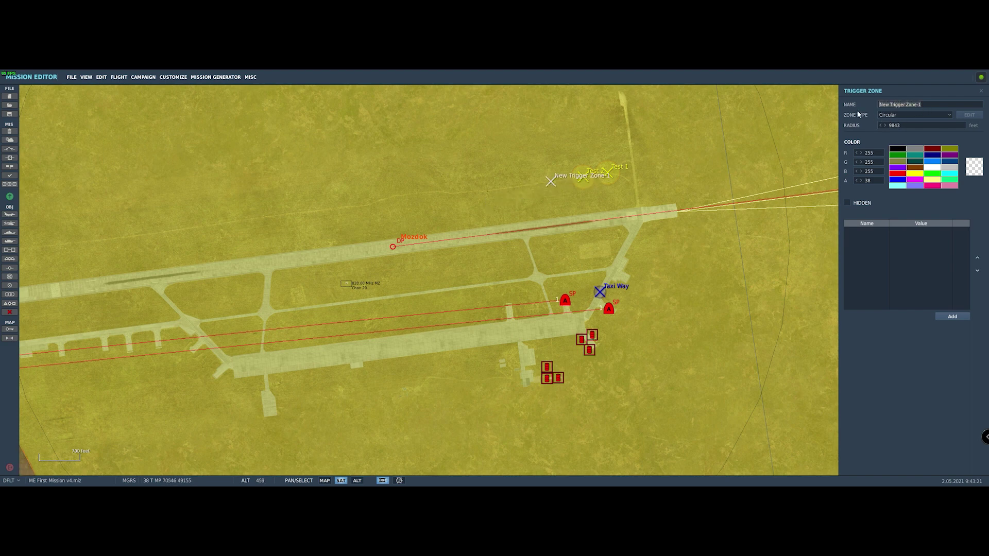
type("Test 3")
left_click(901, 125)
type("200")
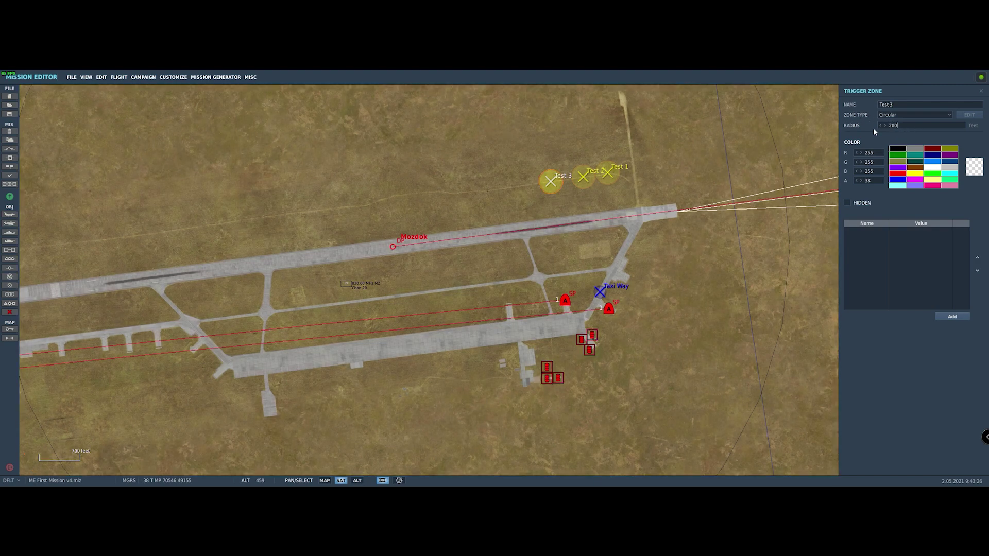
left_click(914, 174)
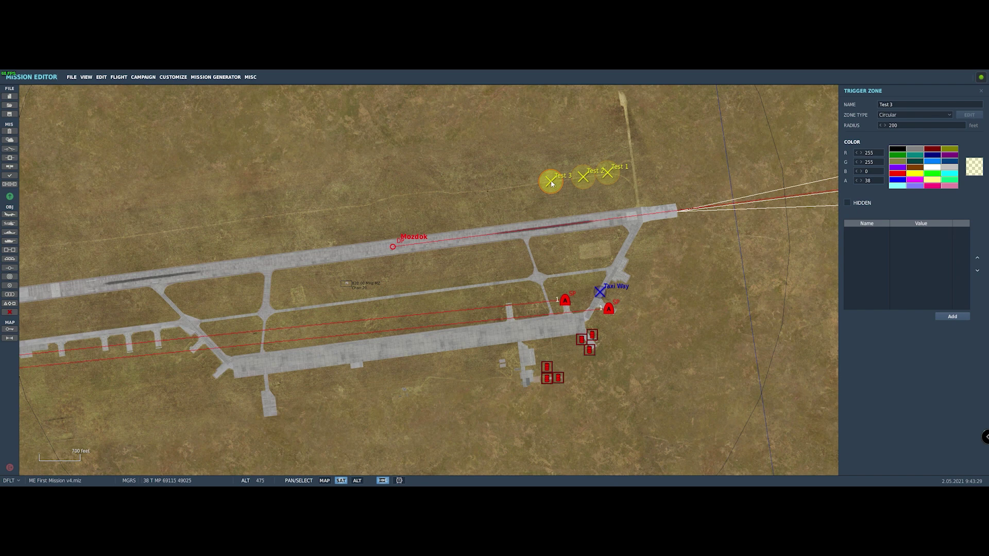
left_click_drag(552, 183, 560, 183)
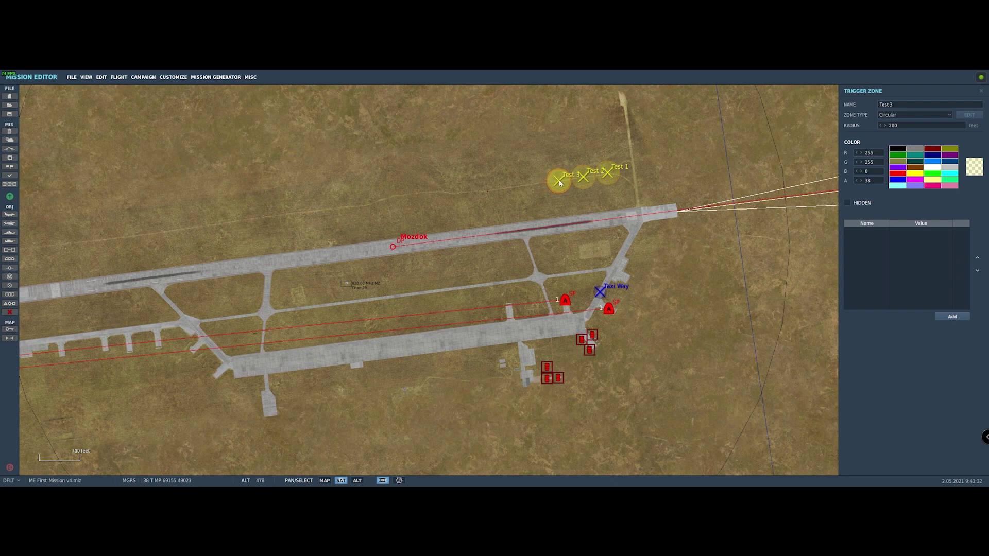
Add a fourth yellow trigger zone named Test 4 with a 200-foot radius and position it just west of Test 3
key("ctrl+v")
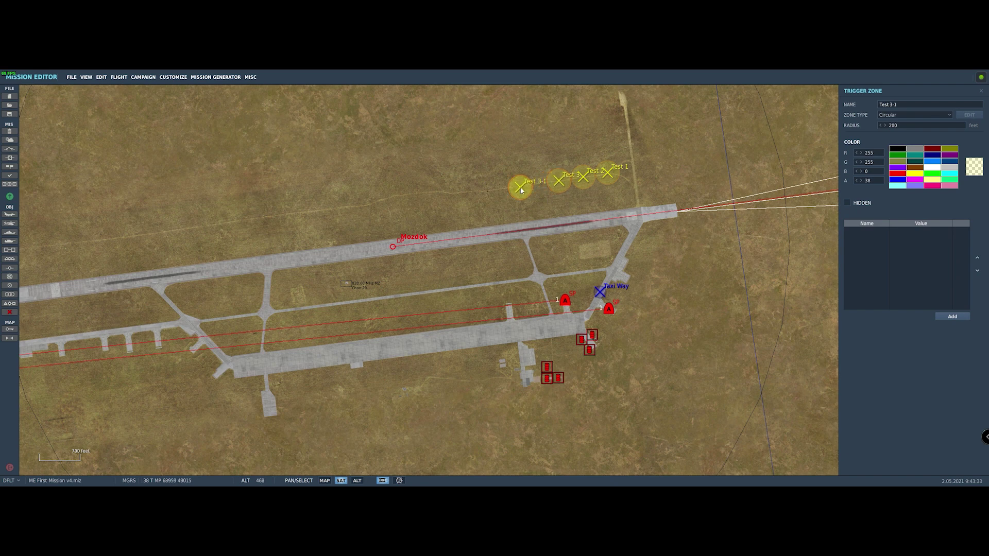
left_click_drag(524, 188, 534, 186)
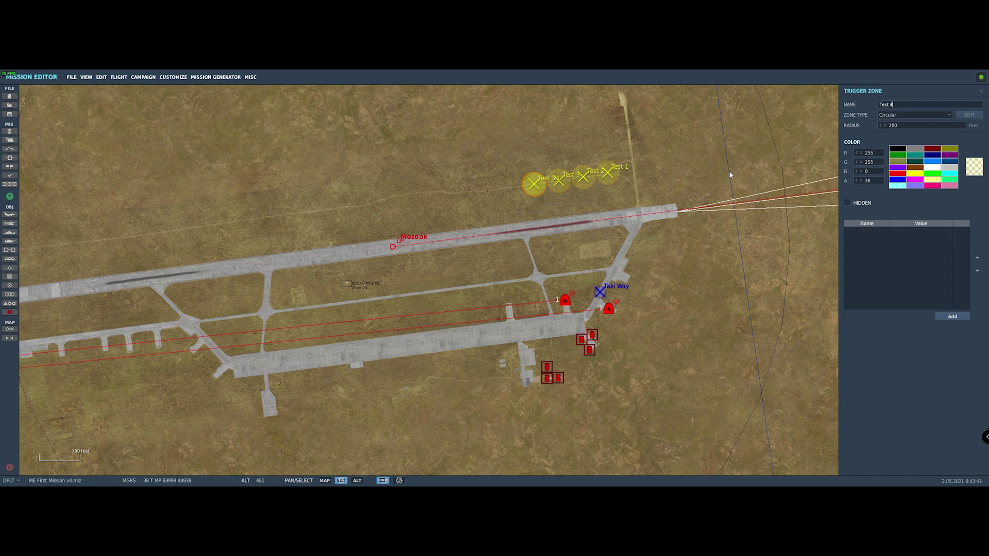
left_click(659, 197)
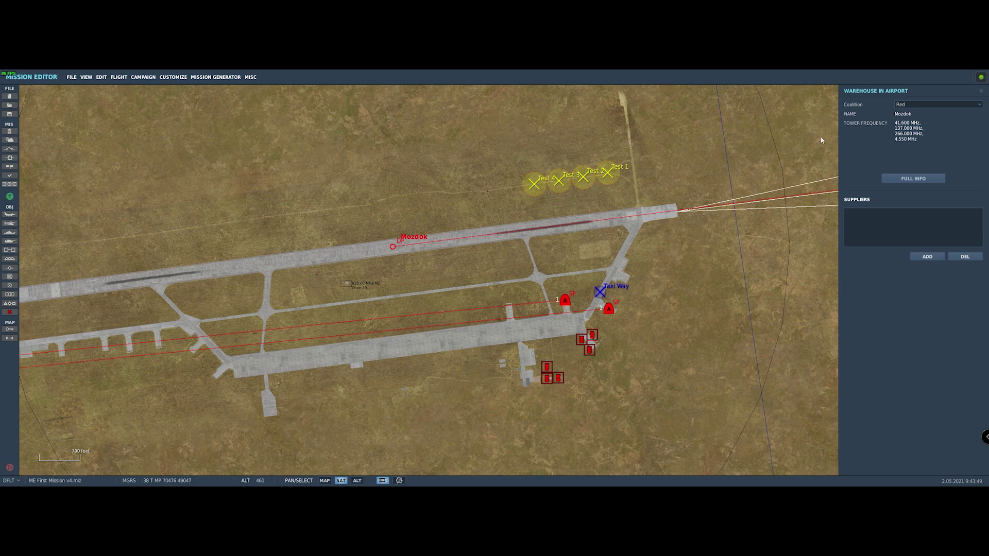
left_click(981, 91)
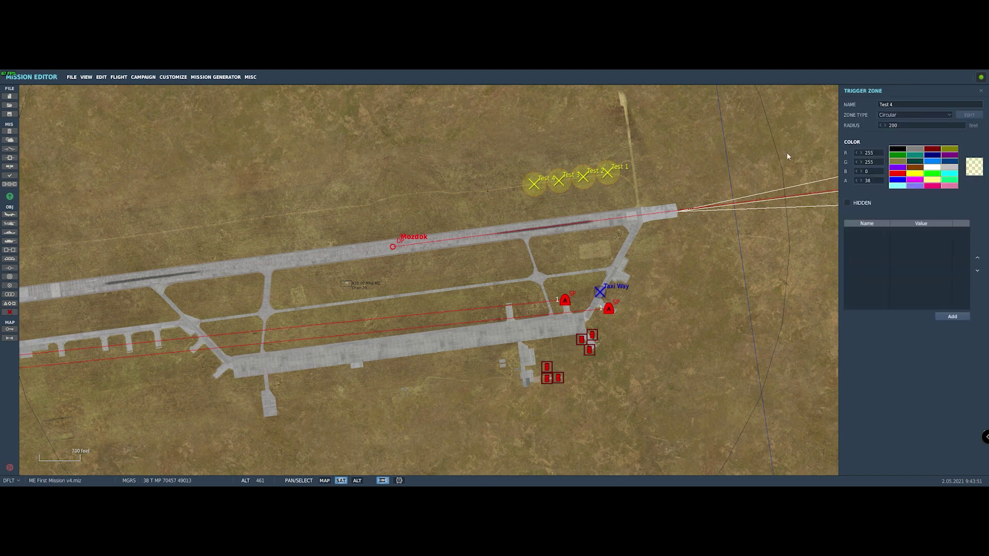
Add a fifth yellow trigger zone named Test 5 with a 200-foot radius and position it just west of Test 4
left_click(531, 188)
key("ctrl+v")
left_click_drag(501, 189, 510, 190)
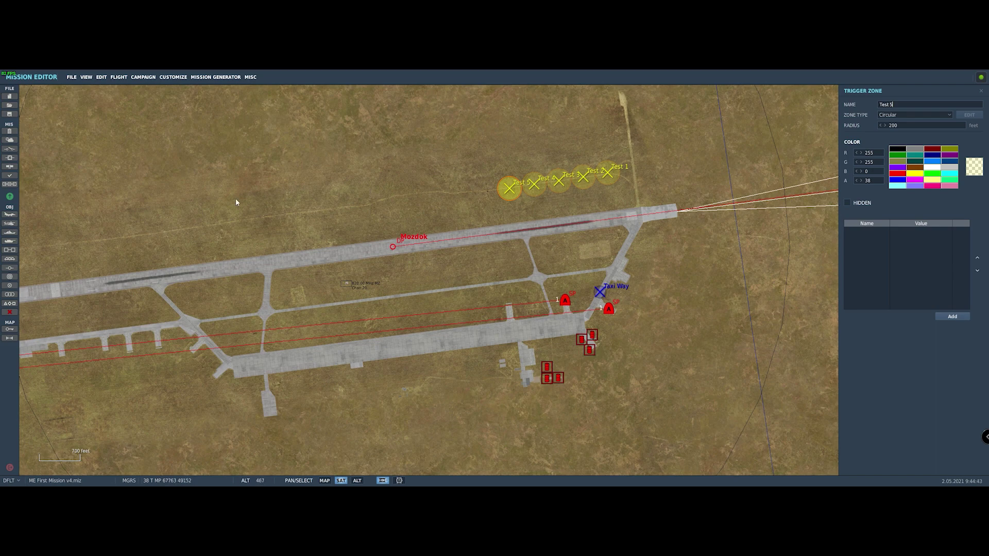
Add an EFFECT - SMOKE action to the SU-25T Taxi trigger for zone Test 1, with small smoke and fire, density 1 and name Smoke 1
left_click(10, 149)
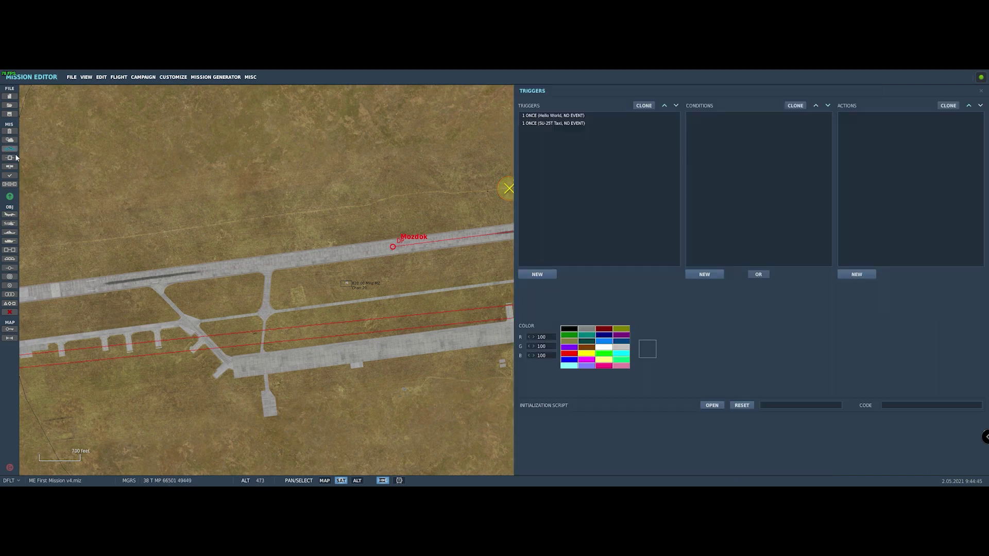
left_click(556, 118)
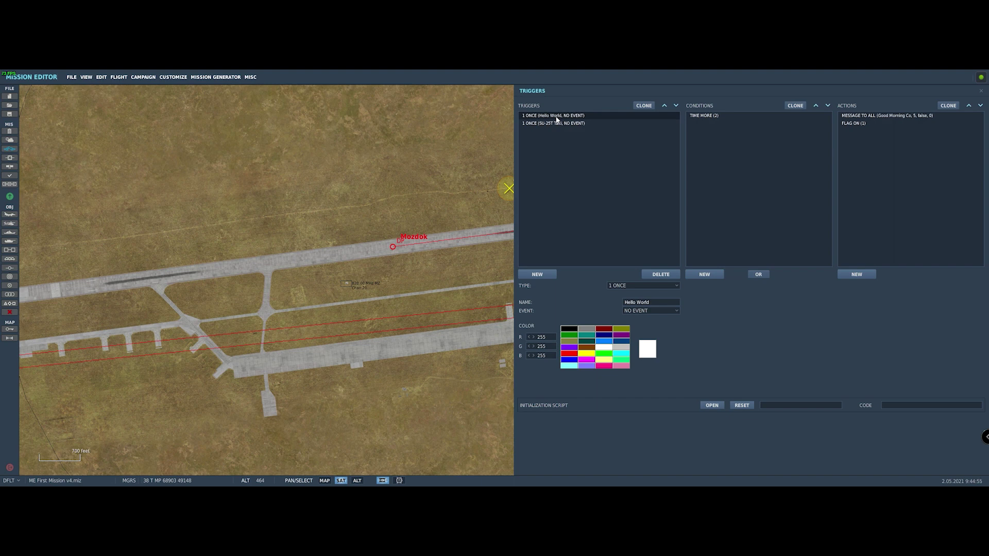
left_click(555, 123)
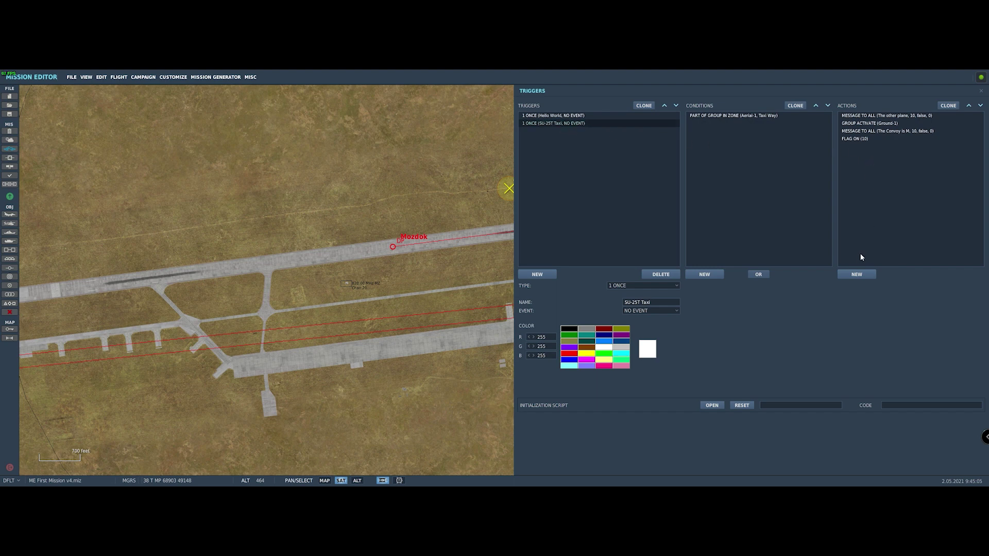
left_click(857, 275)
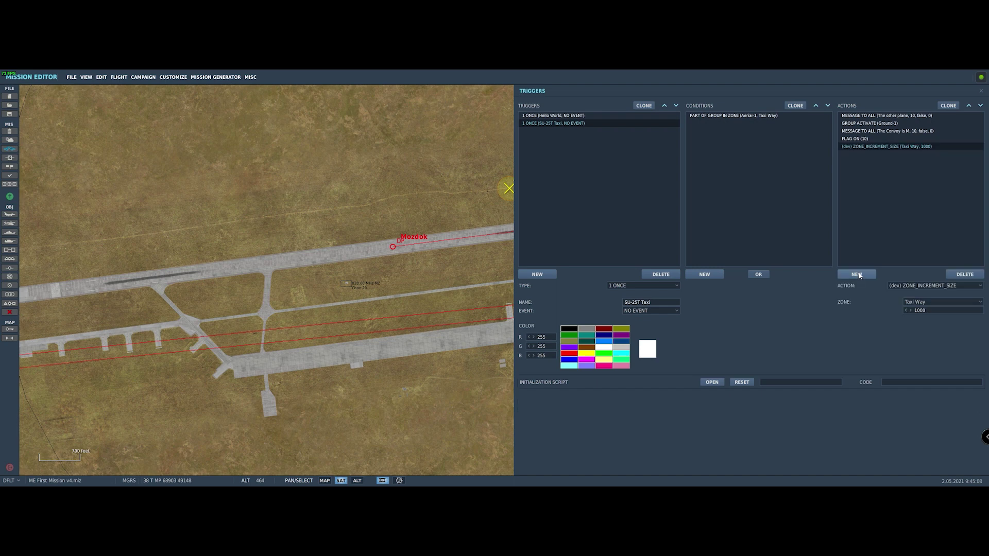
left_click(906, 285)
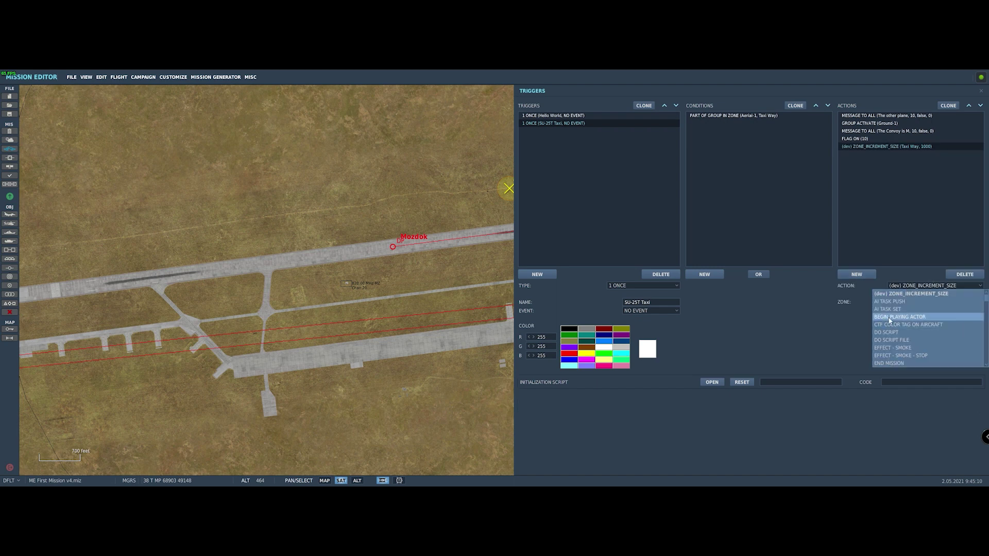
left_click(897, 348)
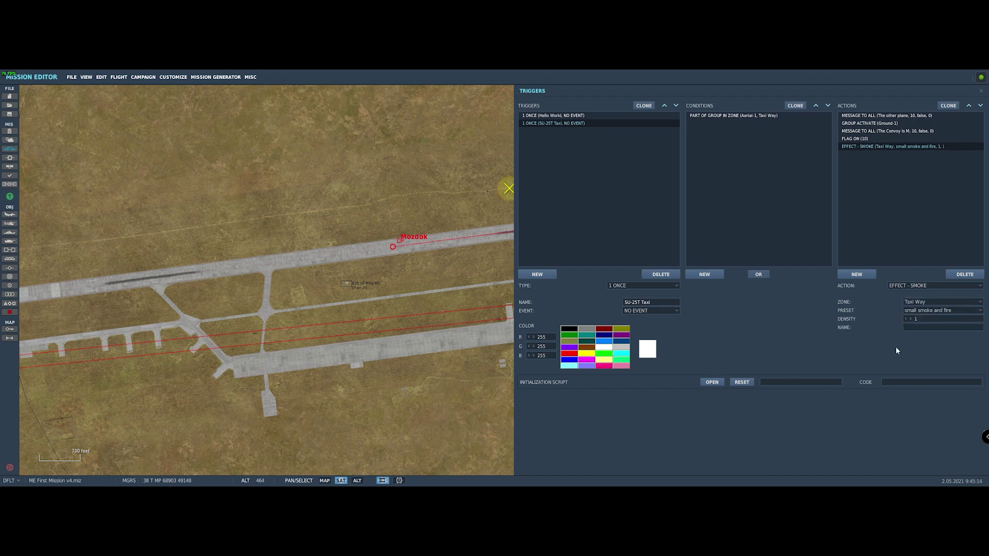
left_click(949, 301)
left_click(924, 318)
Clone the Smoke 1 action and set the copy to zone Test 2, medium smoke and fire and the name Smoke 2
left_click(948, 106)
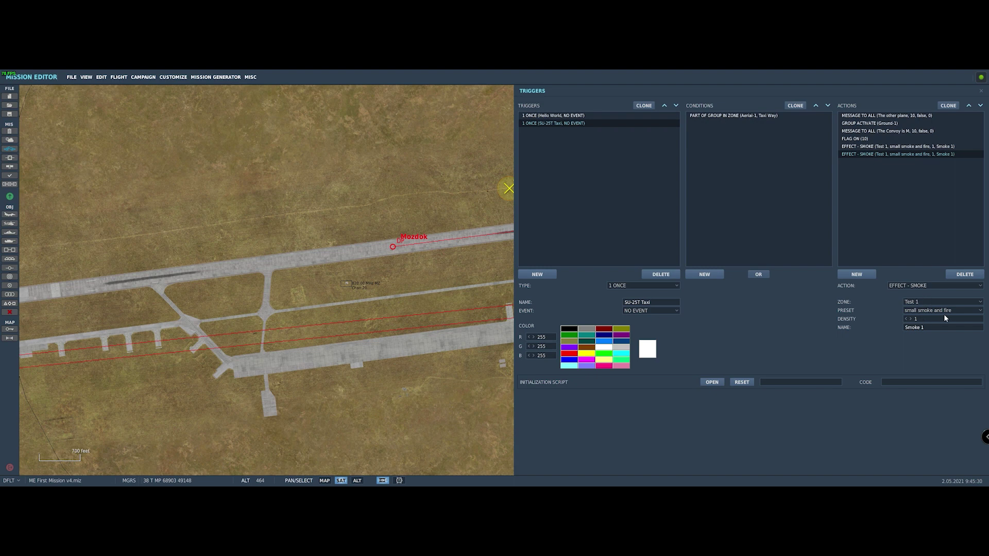
left_click(958, 311)
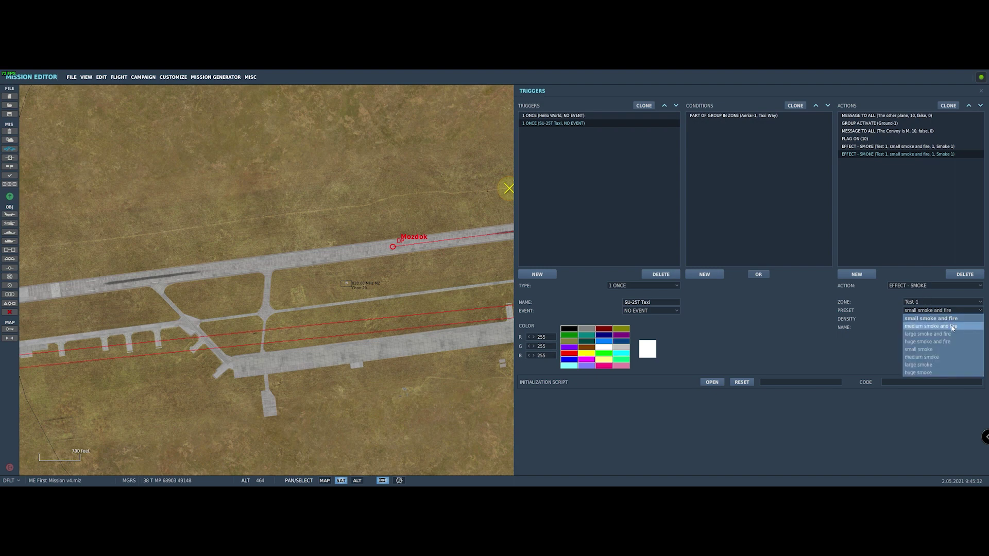
left_click(951, 327)
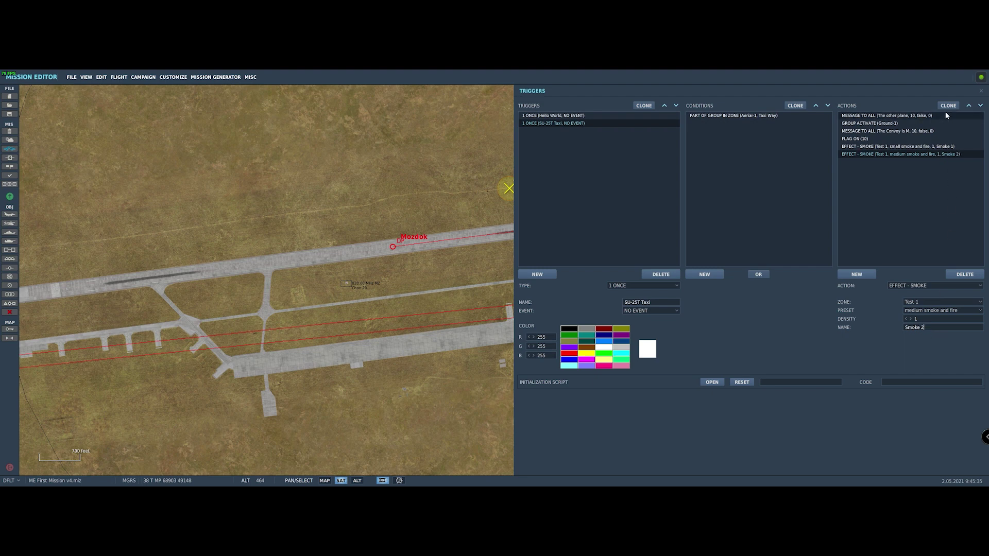
key("BackSpace")
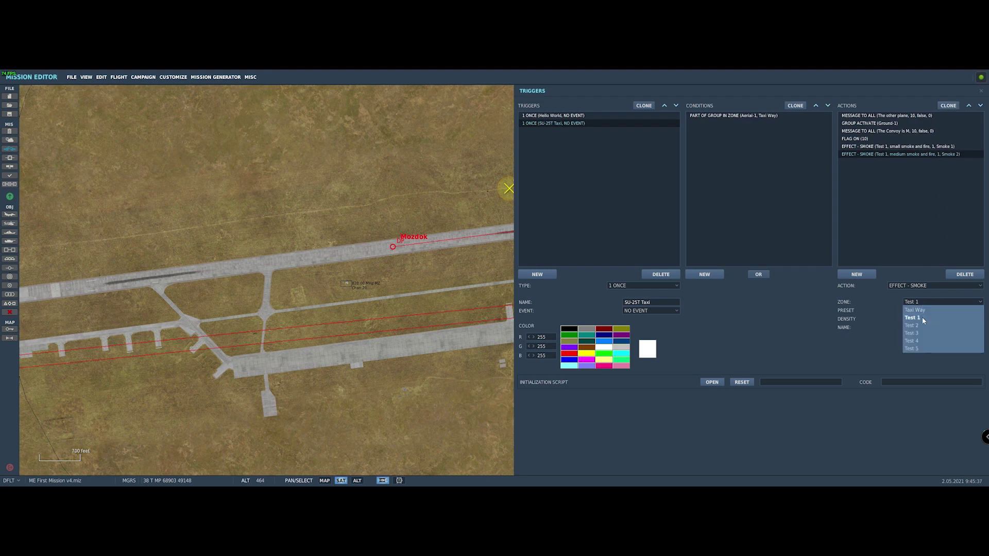
Clone the Smoke 2 action and set the copy to zone Test 3, large smoke and fire and the name Smoke 3
left_click(948, 105)
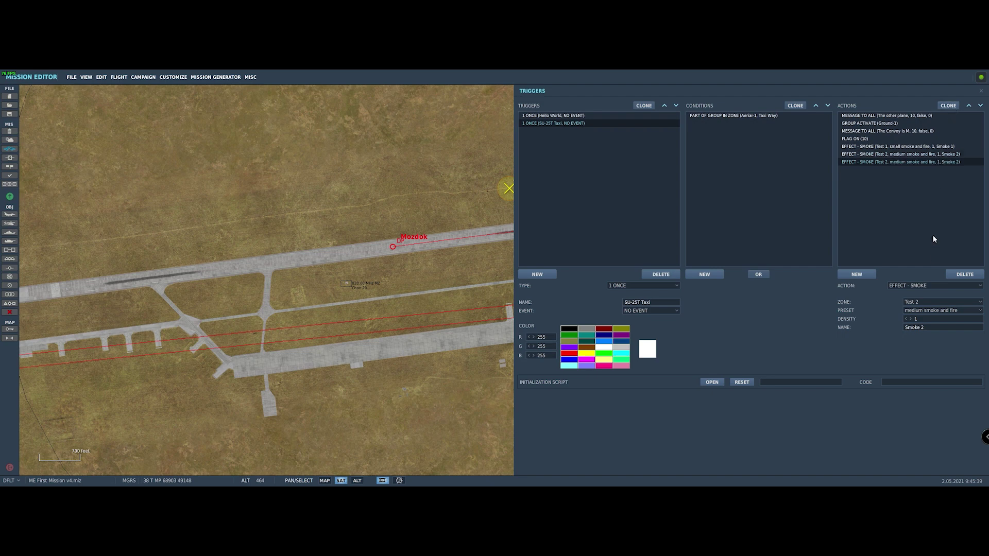
left_click(926, 304)
left_click(919, 332)
left_click(936, 311)
left_click(932, 334)
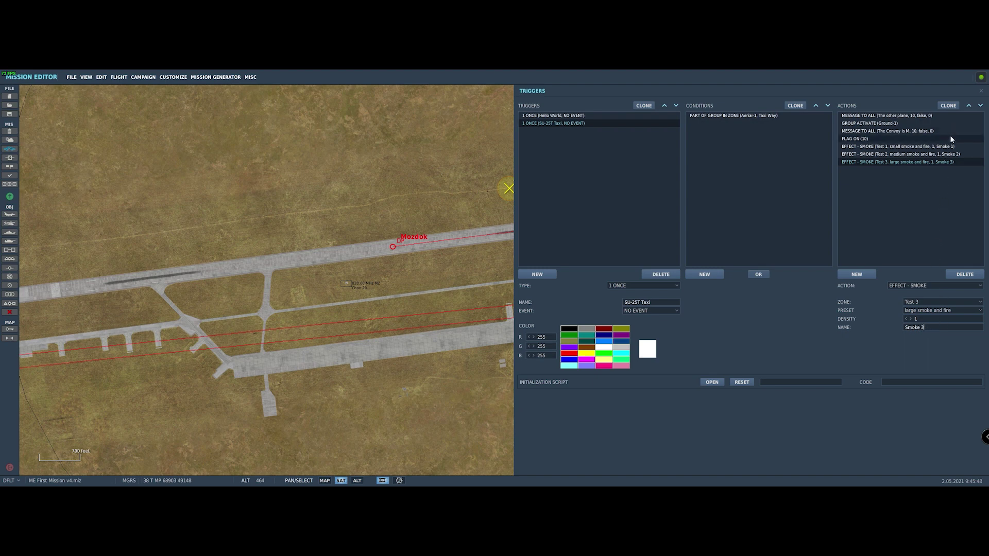
Clone the Smoke 3 action and set the copy to zone Test 4, huge smoke and fire and the name Smoke 4
left_click(948, 105)
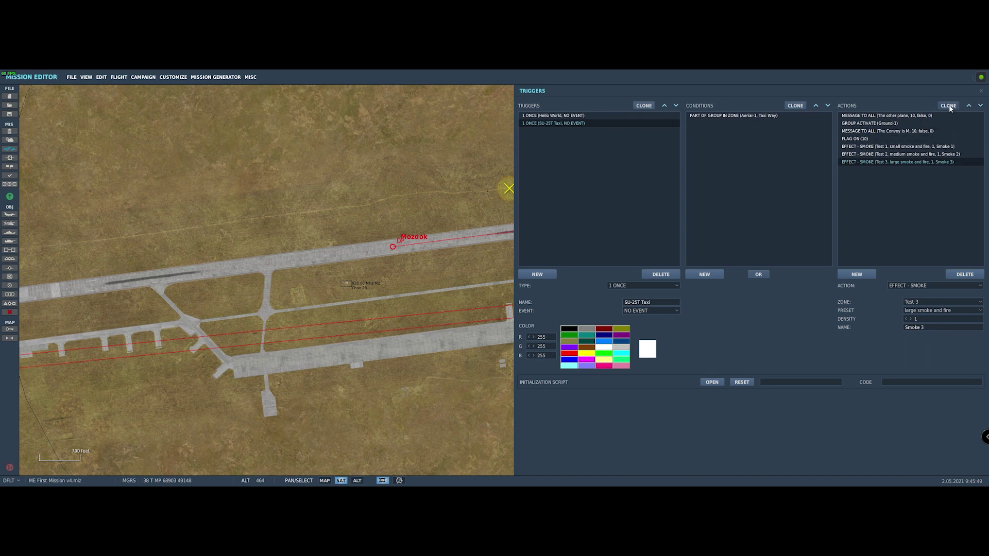
left_click(929, 302)
left_click(920, 338)
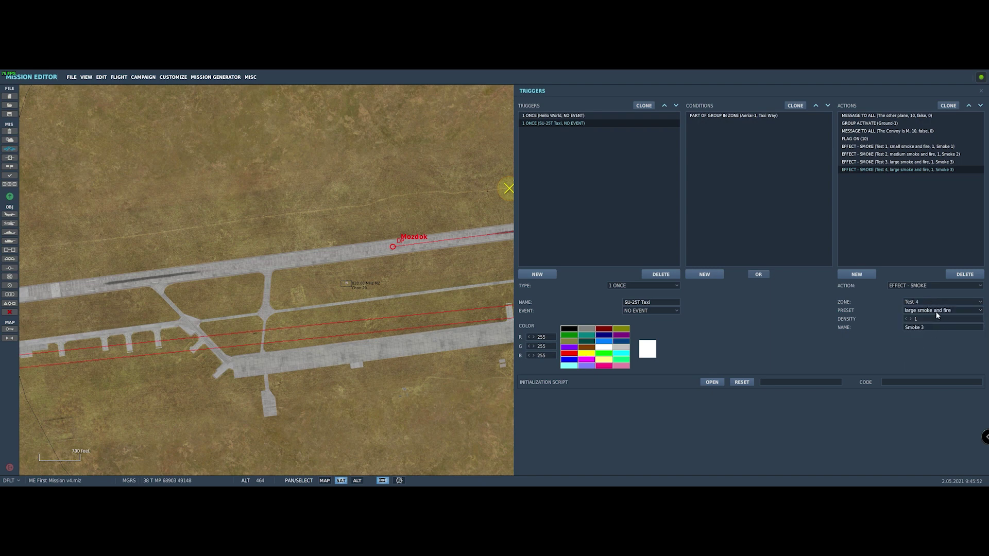
left_click(937, 315)
left_click(931, 341)
Clone the Smoke 4 action and set the copy to zone Test 5, small smoke and the name Smoke 5
left_click(948, 105)
left_click(942, 302)
left_click(916, 348)
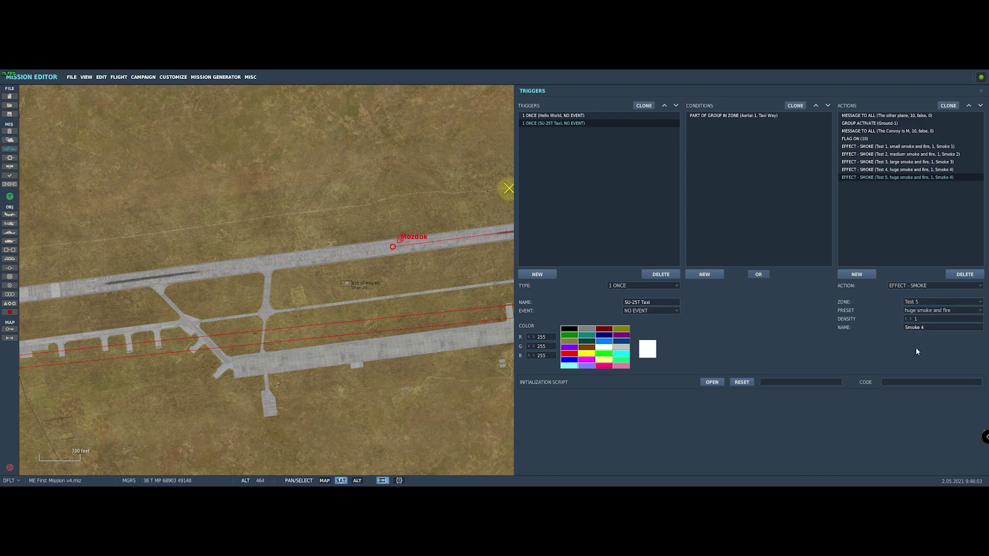
left_click(928, 311)
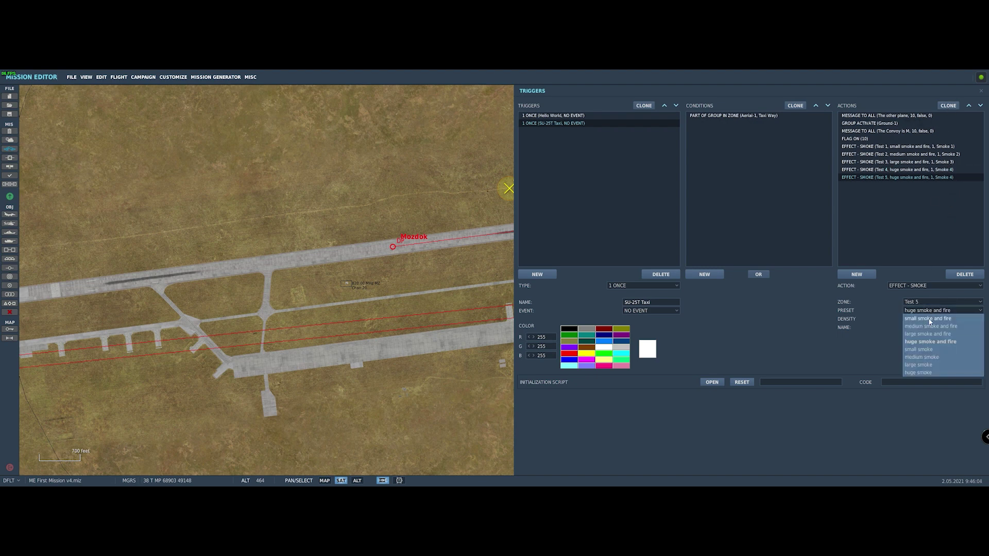
left_click(927, 351)
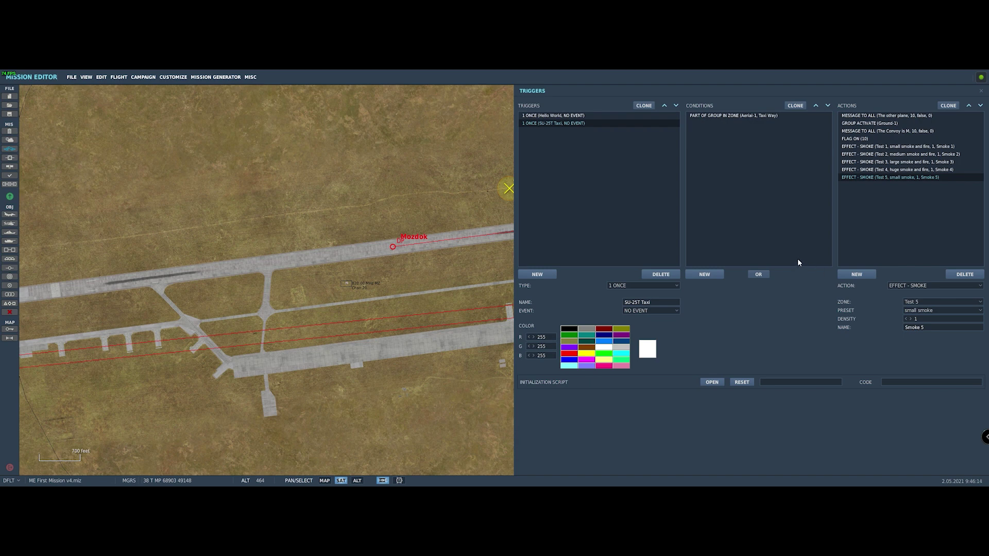
Save the mission and fly it in the Su-25 pilot role of group Aerial-2 at Mozdok
left_click(433, 164)
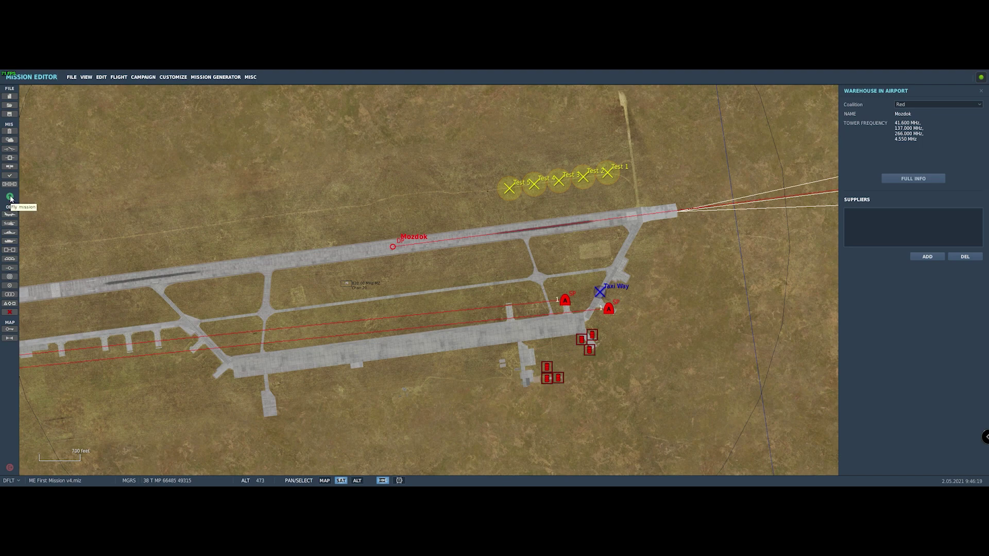
left_click(8, 114)
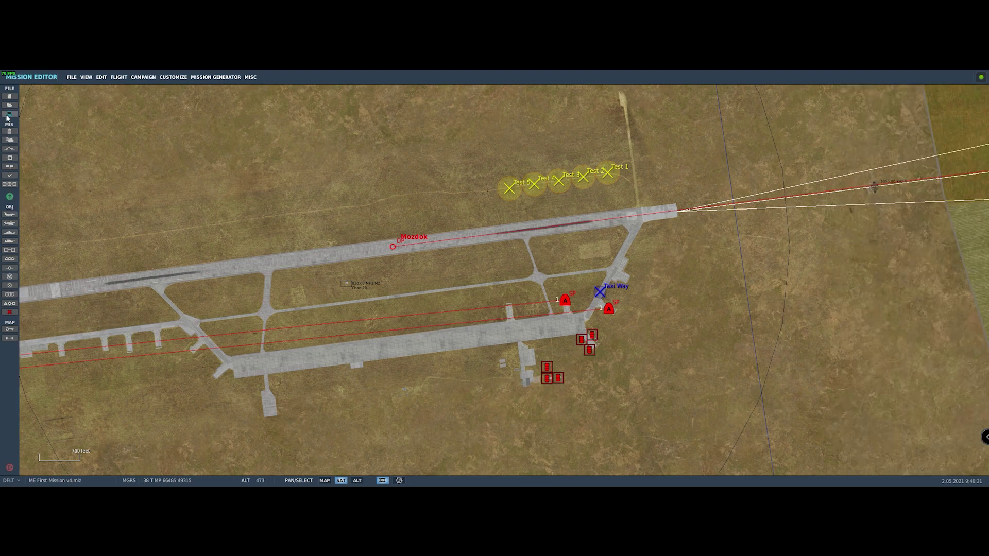
left_click(10, 197)
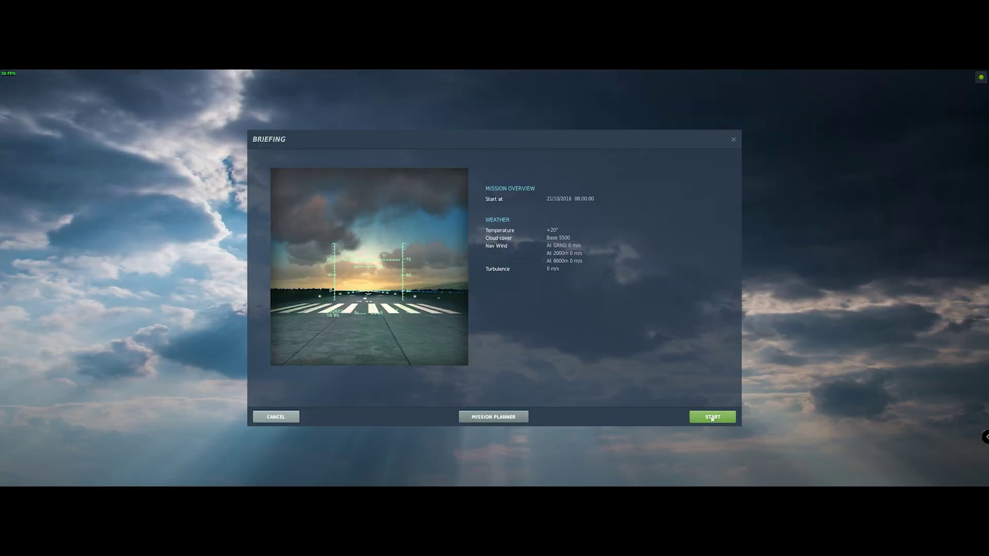
left_click(712, 417)
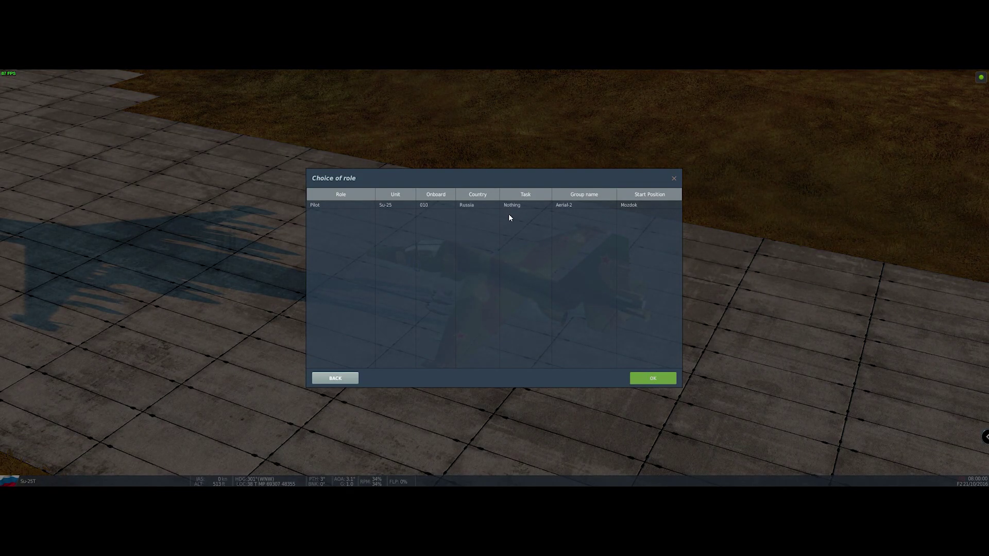
left_click(484, 206)
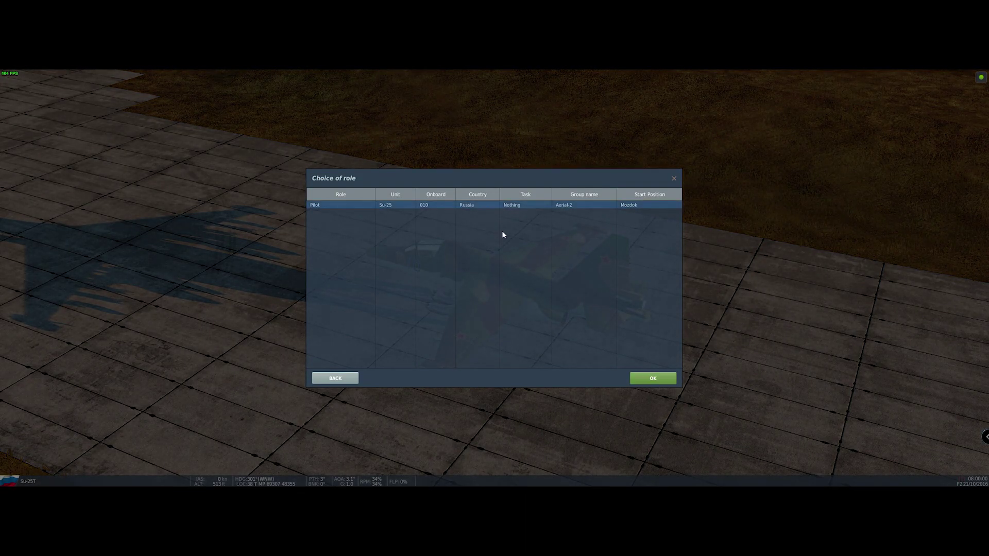
left_click(661, 376)
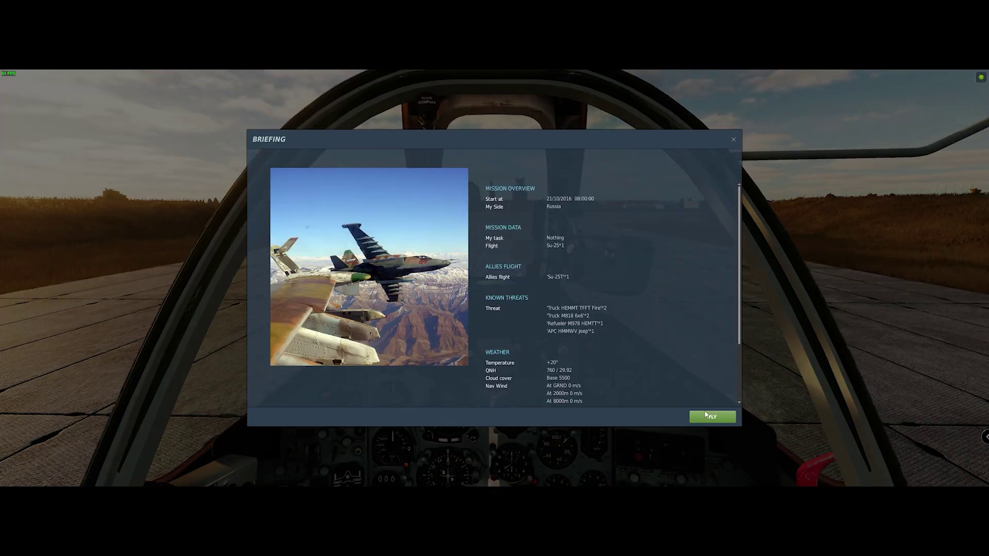
left_click(710, 416)
Examine the smoke and fire effects north of the runway from the external aircraft, map and free airfield camera views
key("F2")
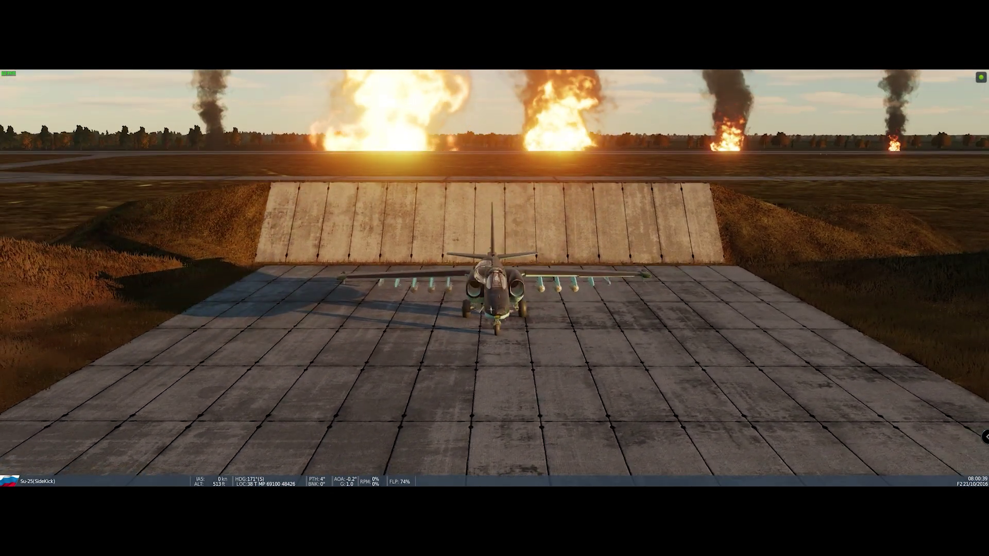
key("F10")
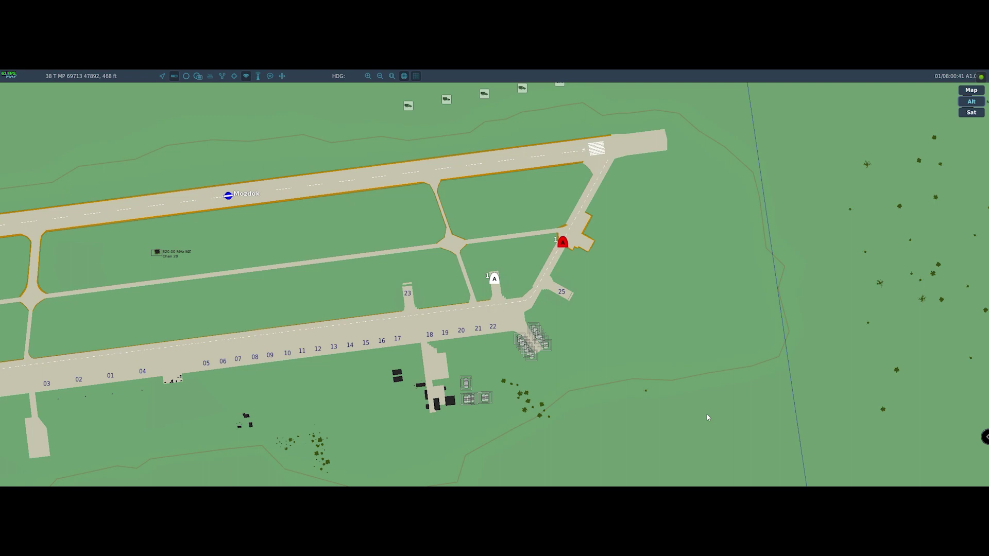
key("F11")
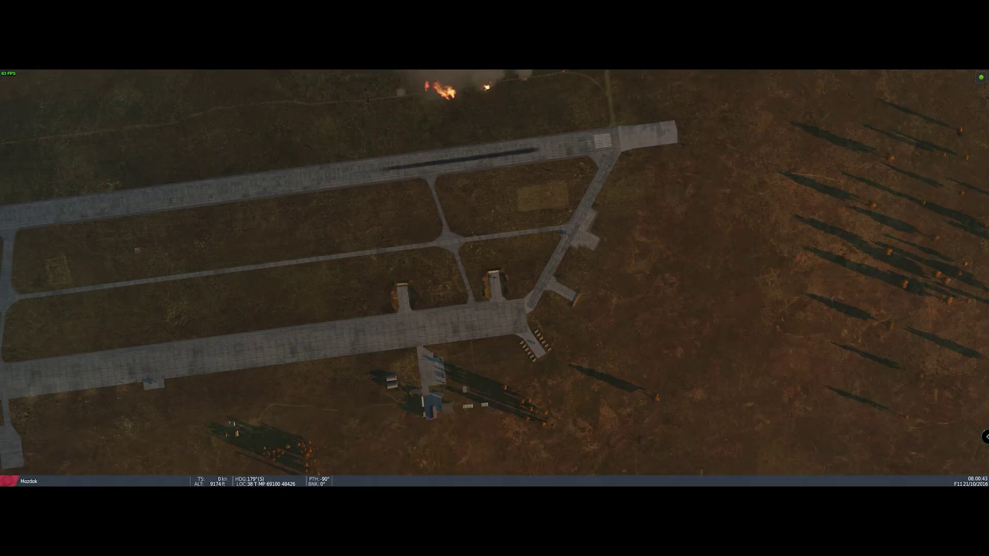
key("ctrl+KP_Add")
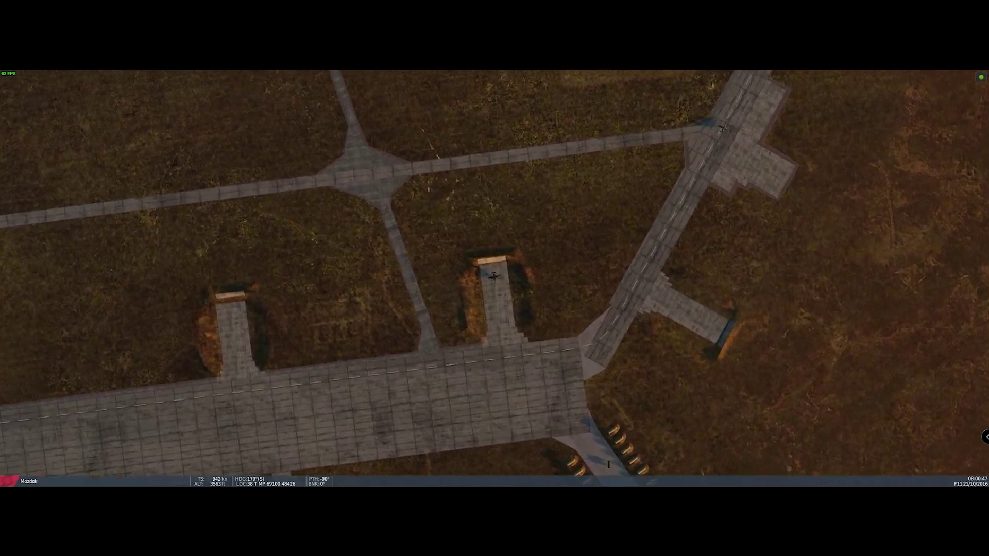
key("KP_8")
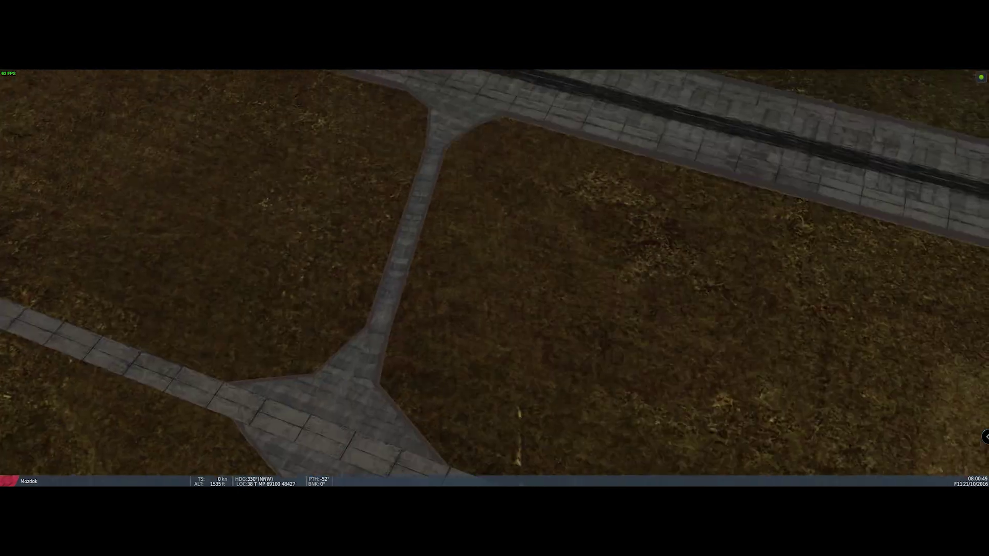
key("KP_8")
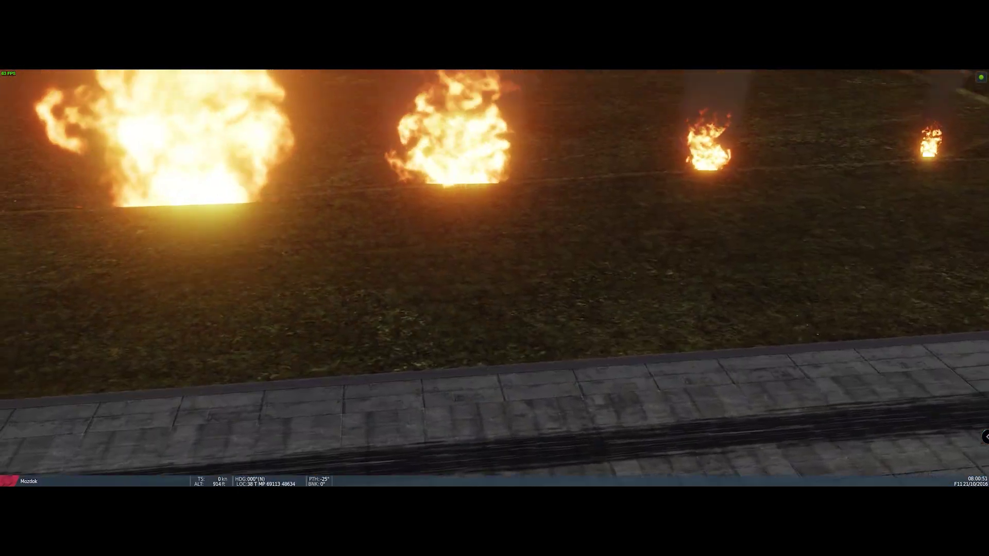
key("KP_4")
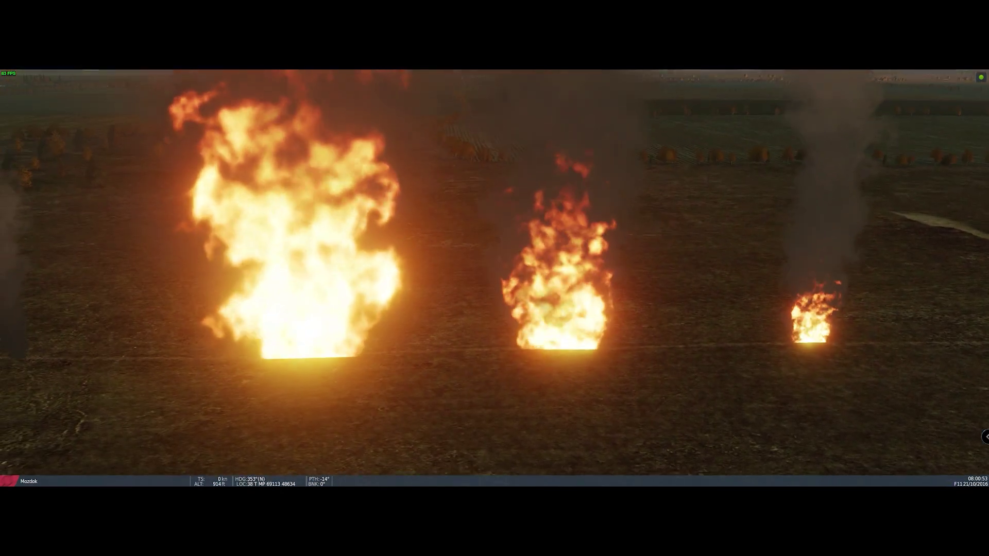
Quit the running mission and return from the debriefing to the mission editor
key("KP_6")
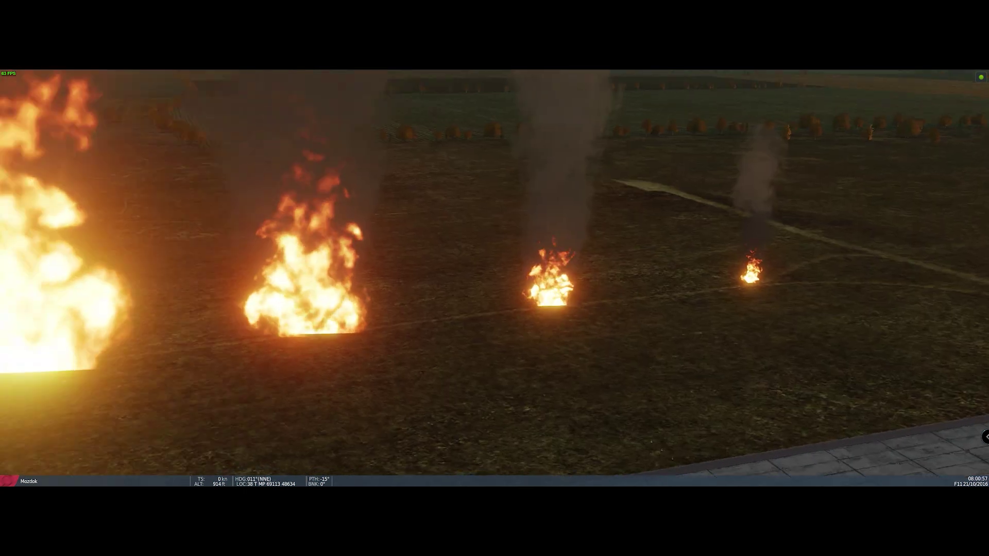
key("KP_4")
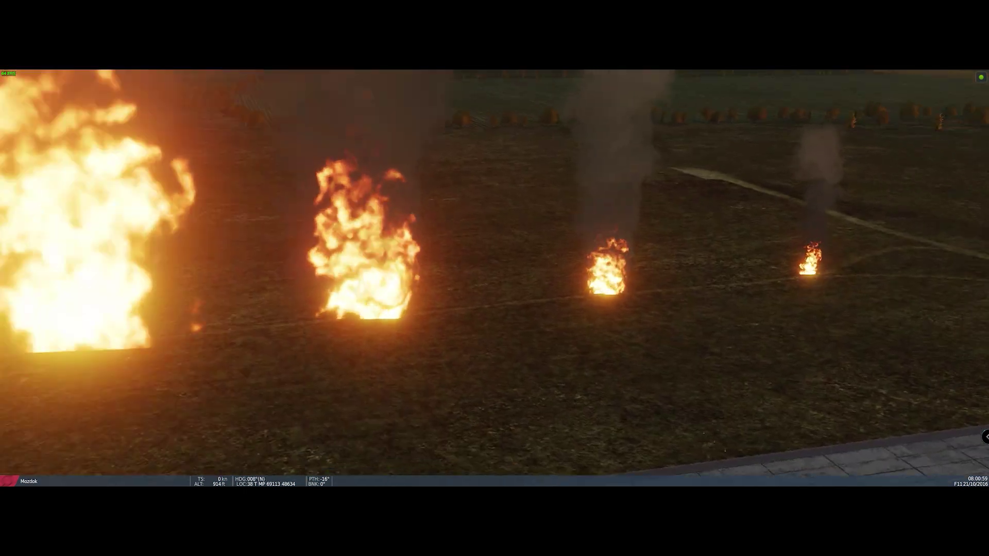
key("KP_6")
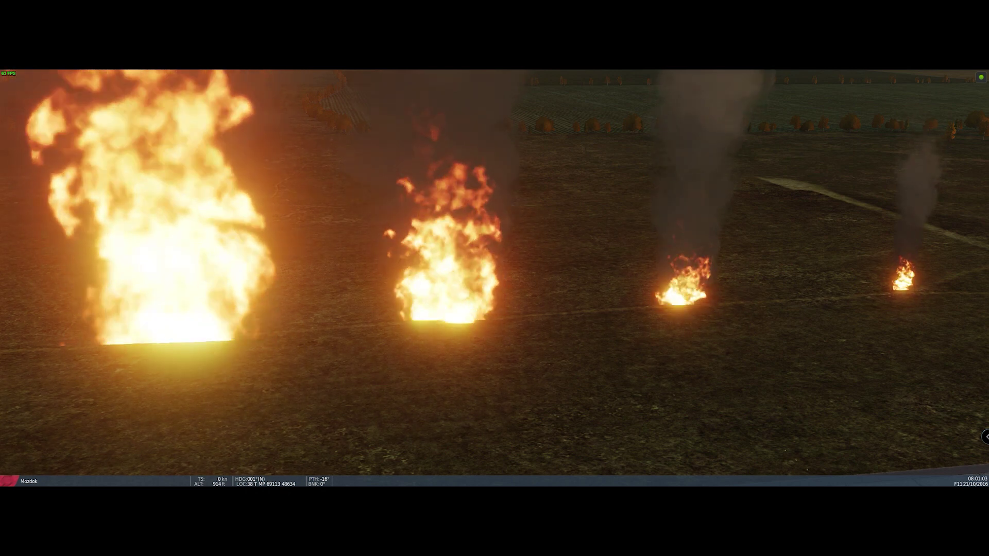
key("Escape")
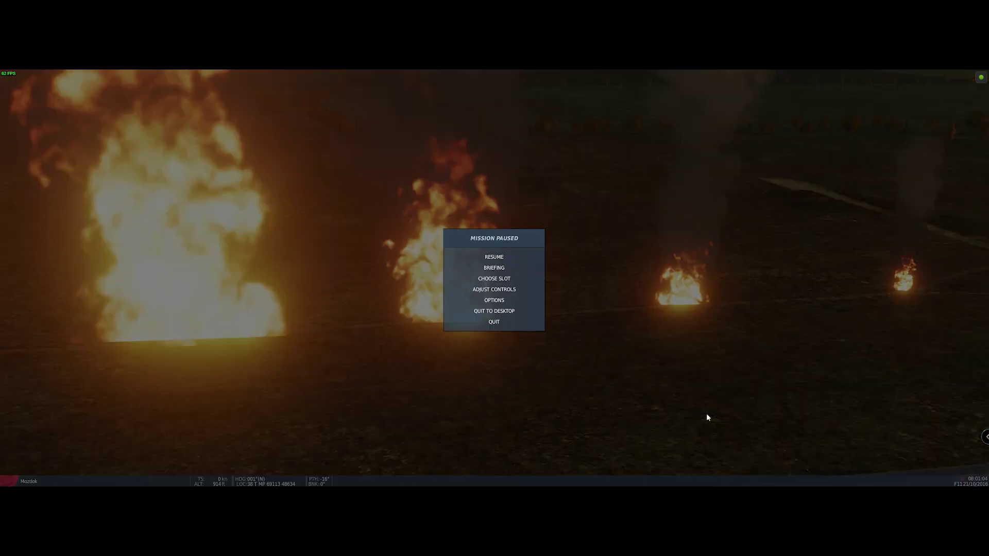
left_click(491, 321)
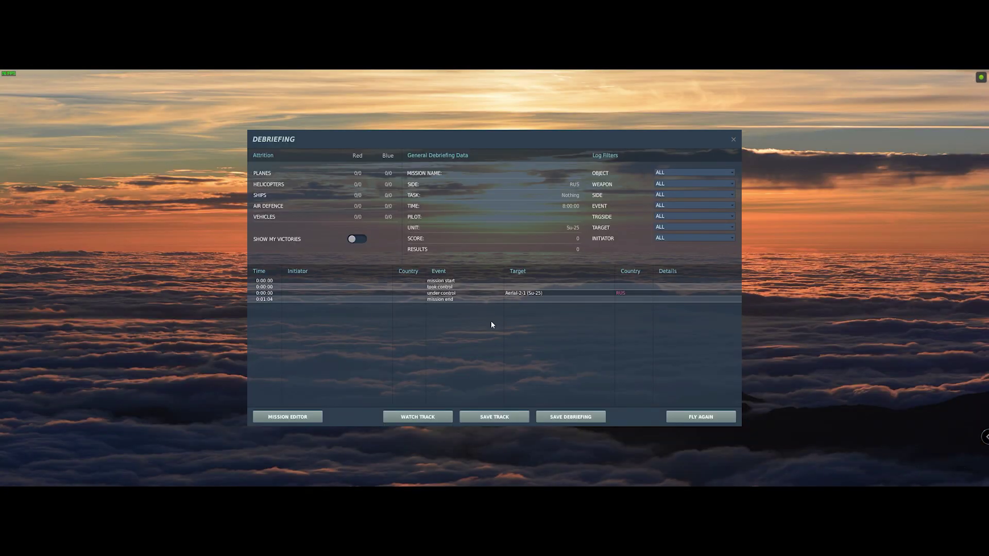
left_click(287, 417)
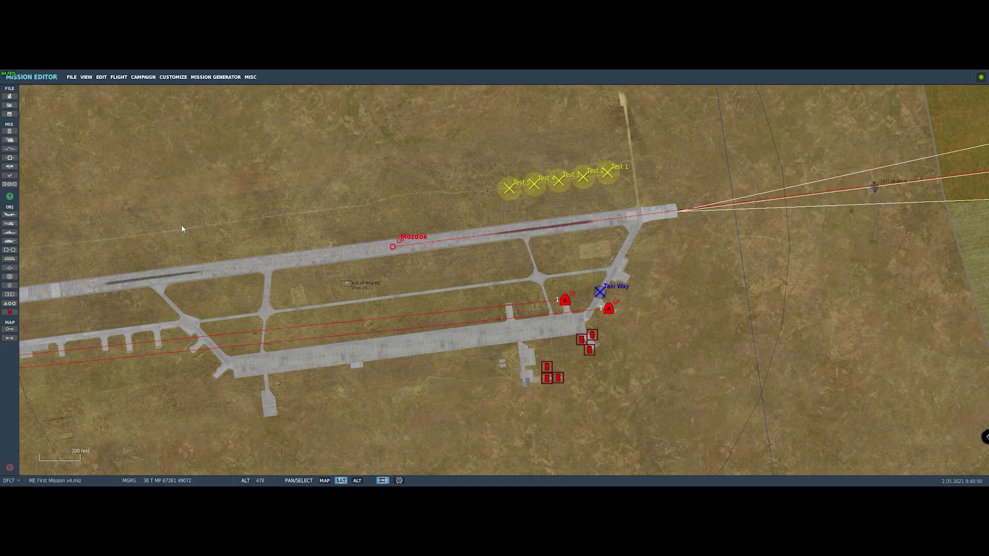
Change the Smoke 1 effect action of the SU-25T Taxi trigger to a green smoke marker in zone Test 1
left_click(10, 148)
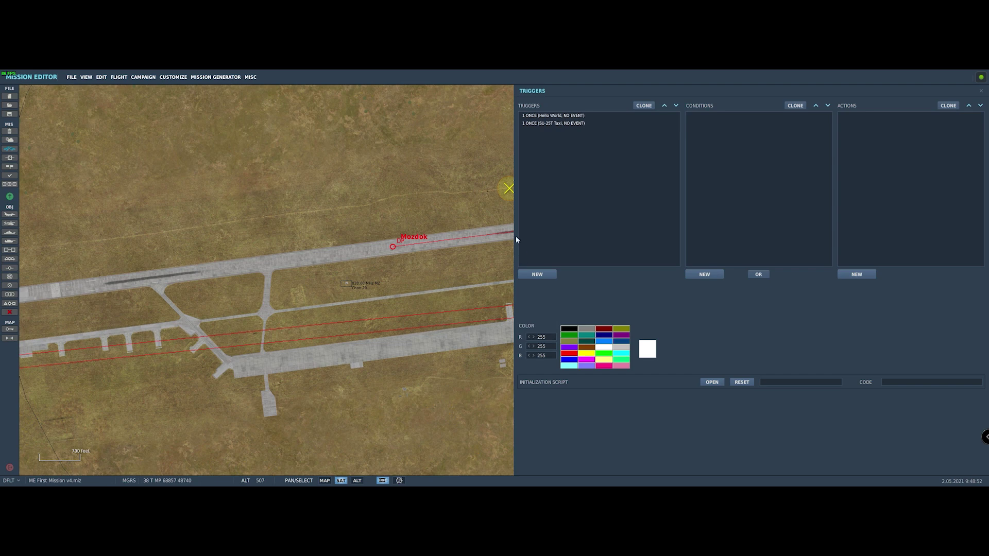
left_click(576, 124)
left_click(880, 147)
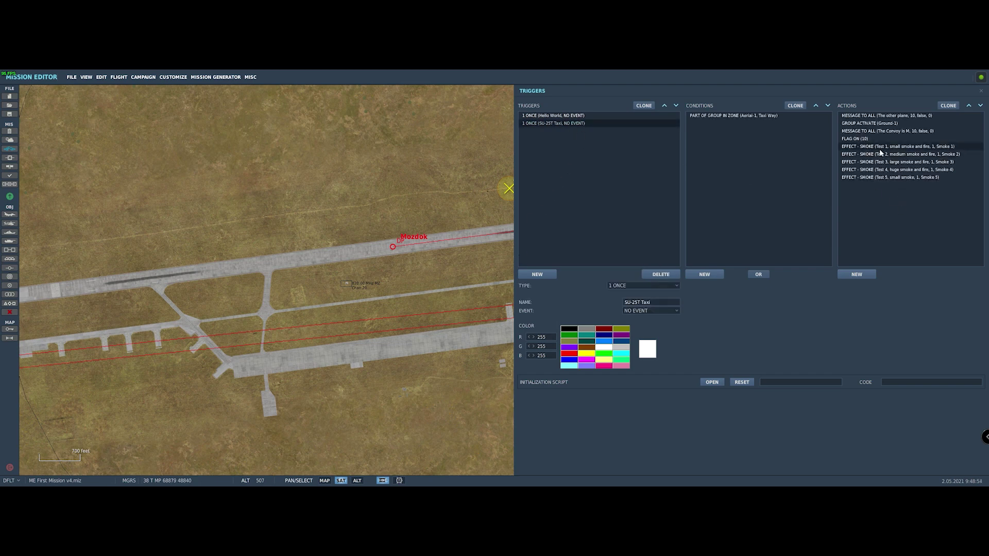
left_click(925, 286)
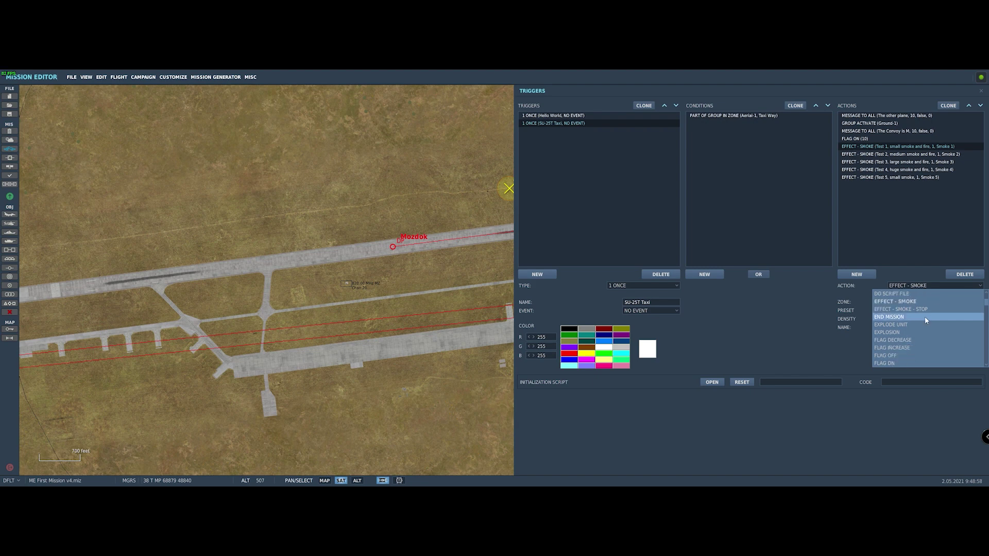
scroll(924, 316, "down", 2)
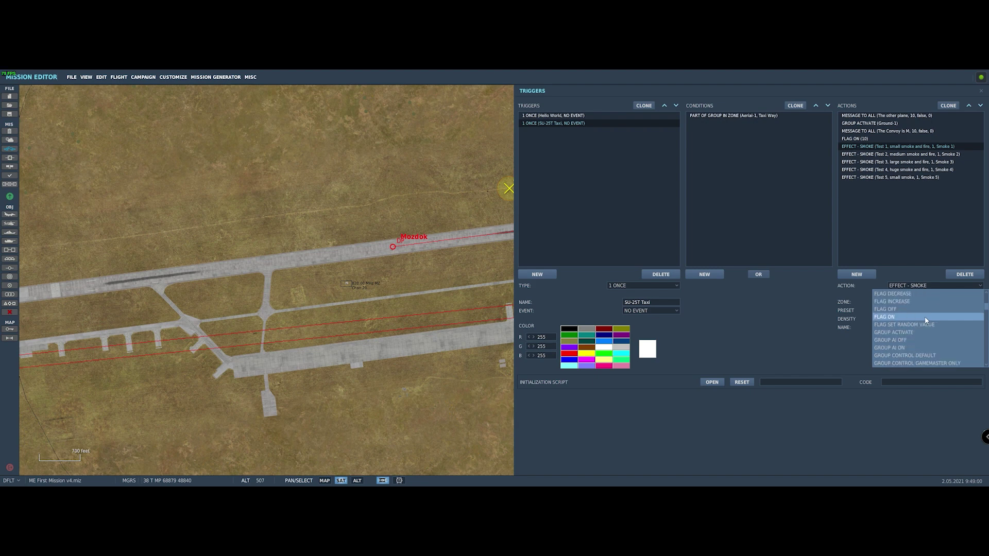
scroll(925, 316, "down", 3)
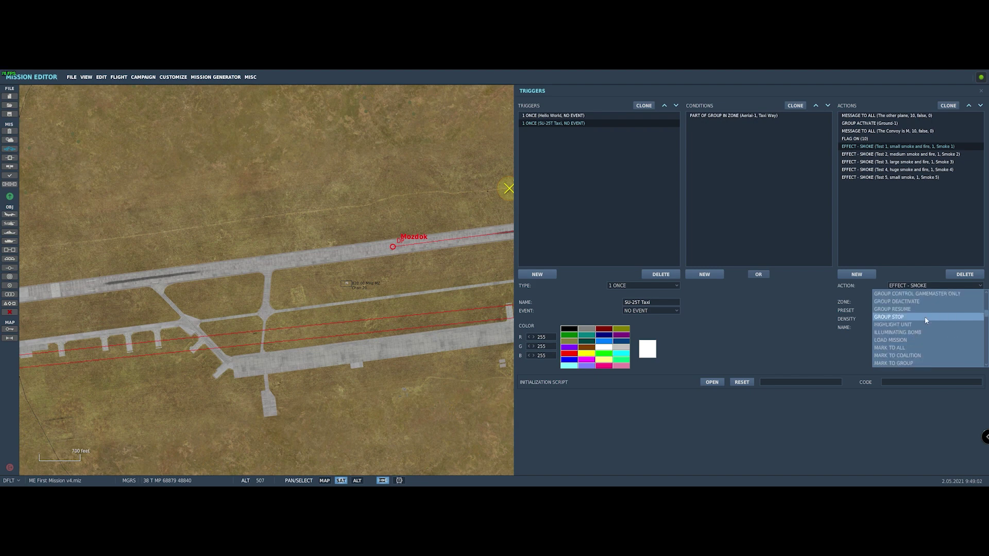
scroll(924, 316, "down", 1)
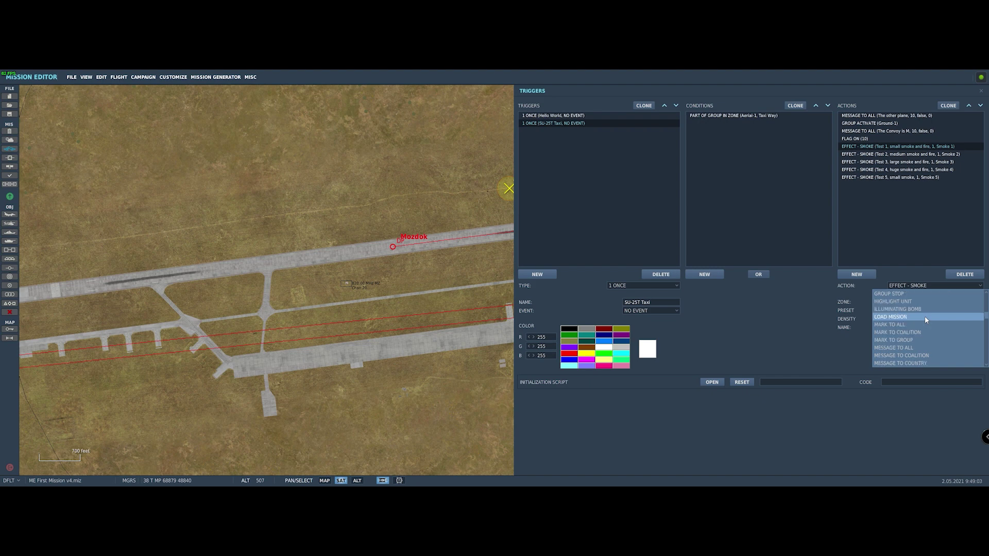
scroll(925, 316, "down", 5)
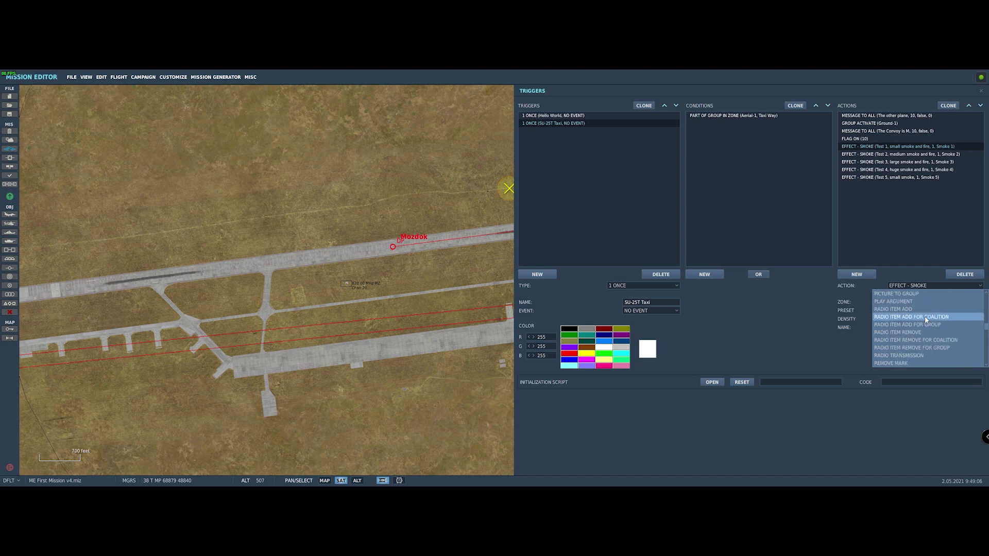
scroll(925, 318, "down", 5)
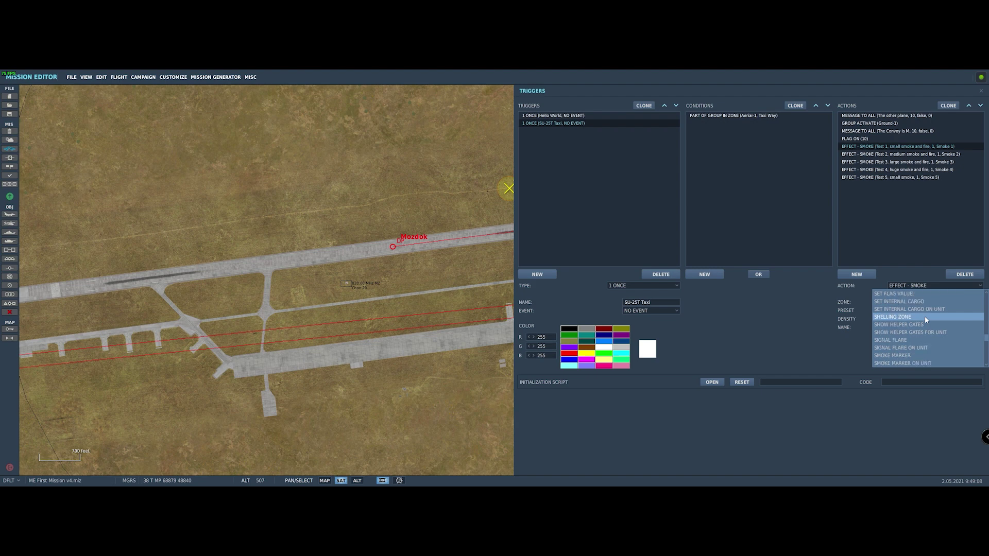
scroll(925, 317, "down", 1)
left_click(902, 333)
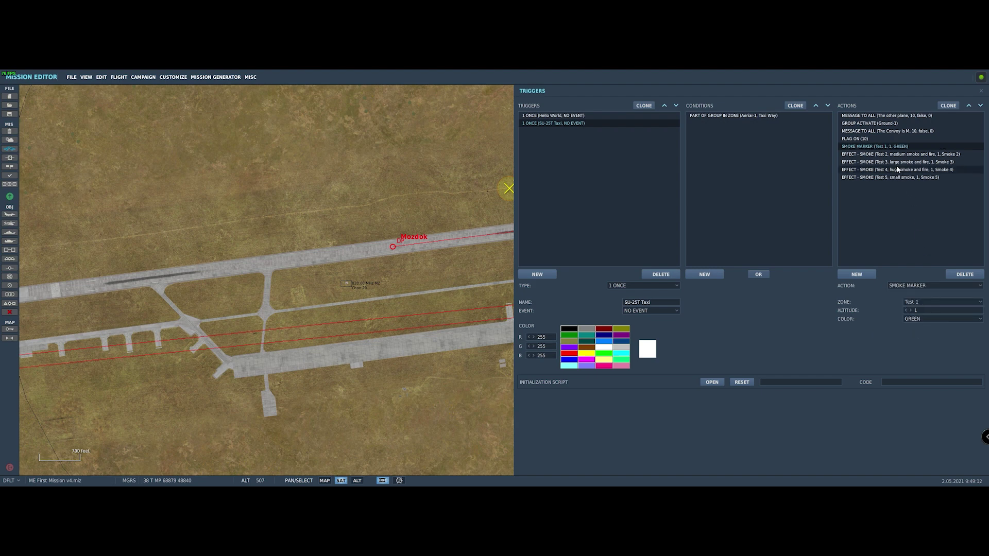
Delete the four remaining smoke effect actions for zones Test 2 to Test 5 from the SU-25T Taxi trigger
key("Down")
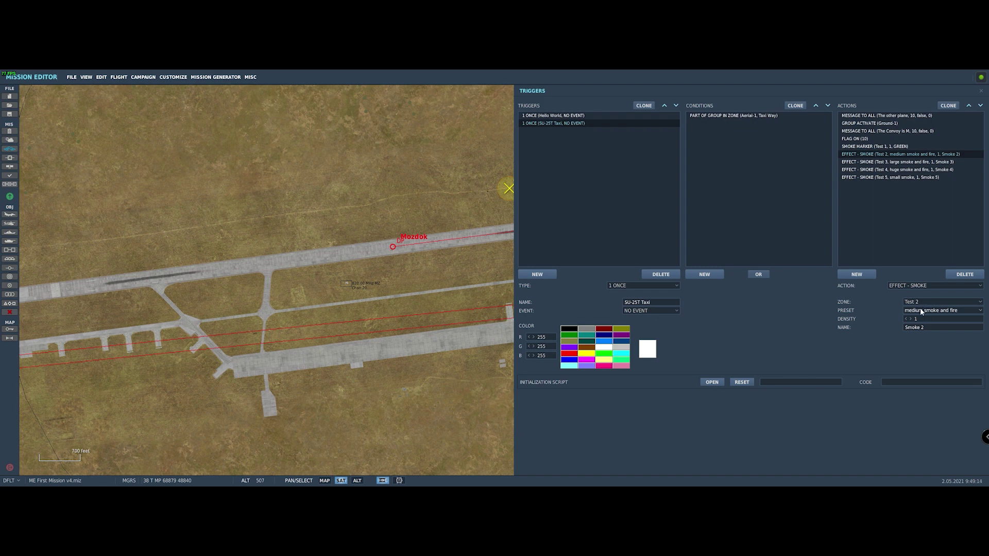
left_click(965, 274)
left_click(964, 273)
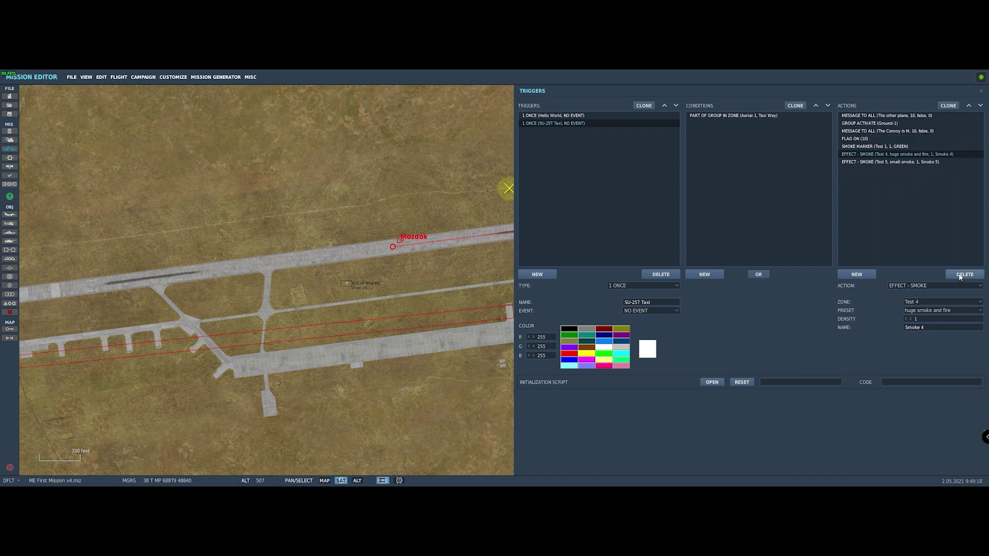
left_click(964, 274)
left_click(964, 274)
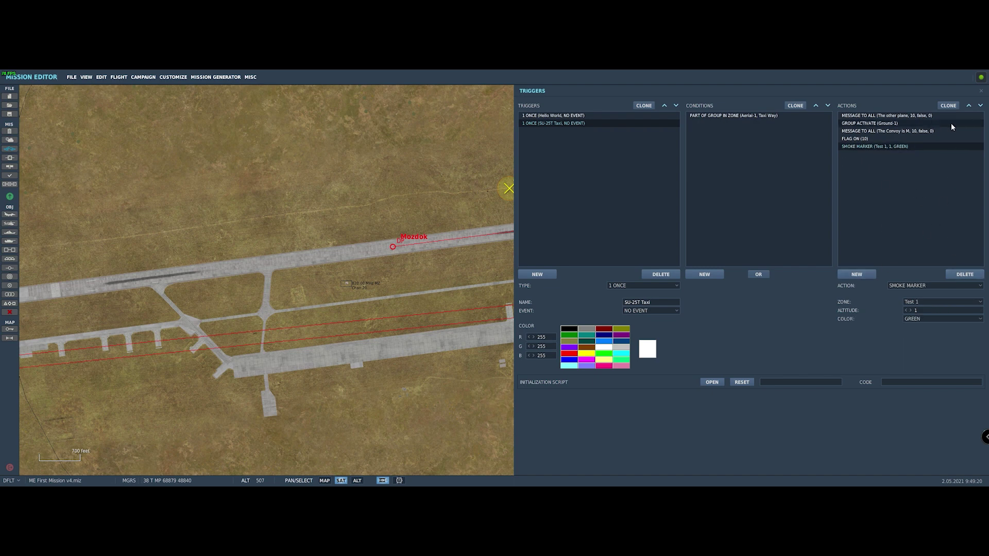
Clone the green smoke marker action and set the copy to zone Test 2 and color red
left_click(948, 105)
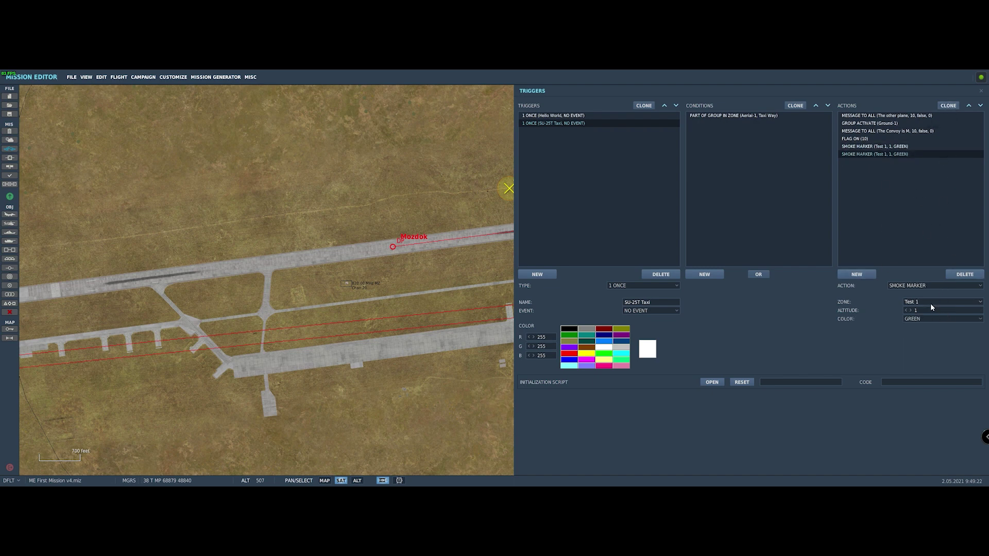
left_click(930, 304)
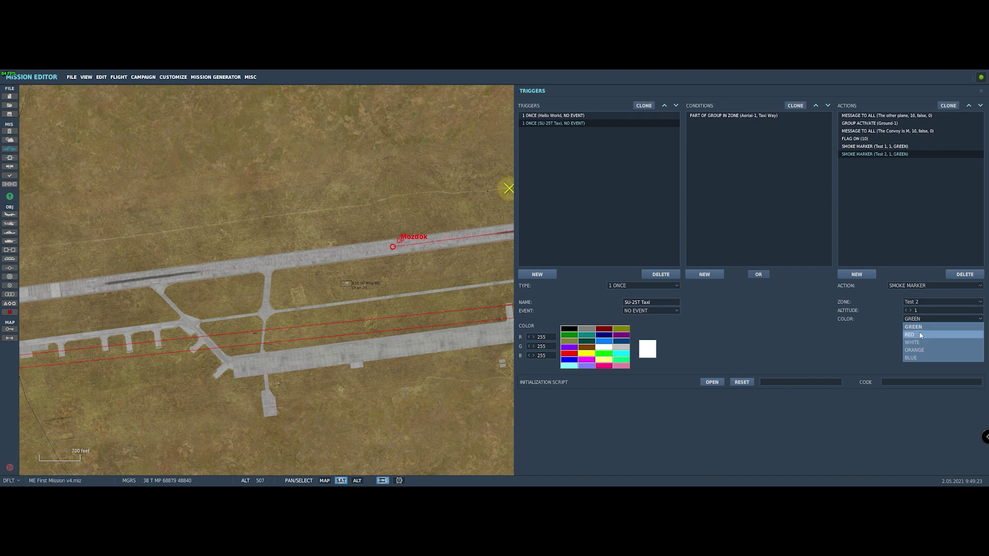
left_click(910, 334)
Clone the red smoke marker action and set the copy to zone Test 3 and color white
left_click(949, 105)
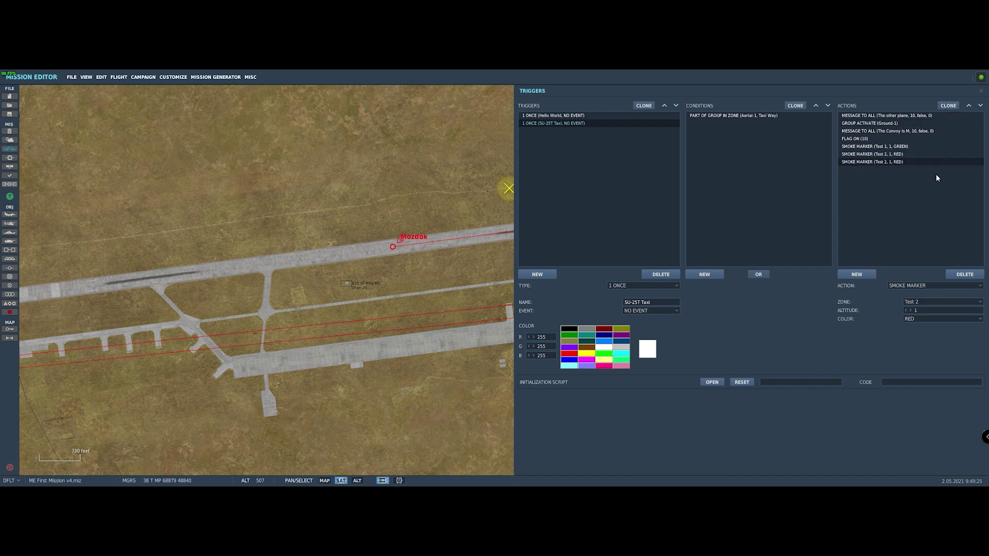
left_click(922, 302)
left_click(916, 333)
left_click(922, 319)
left_click(912, 342)
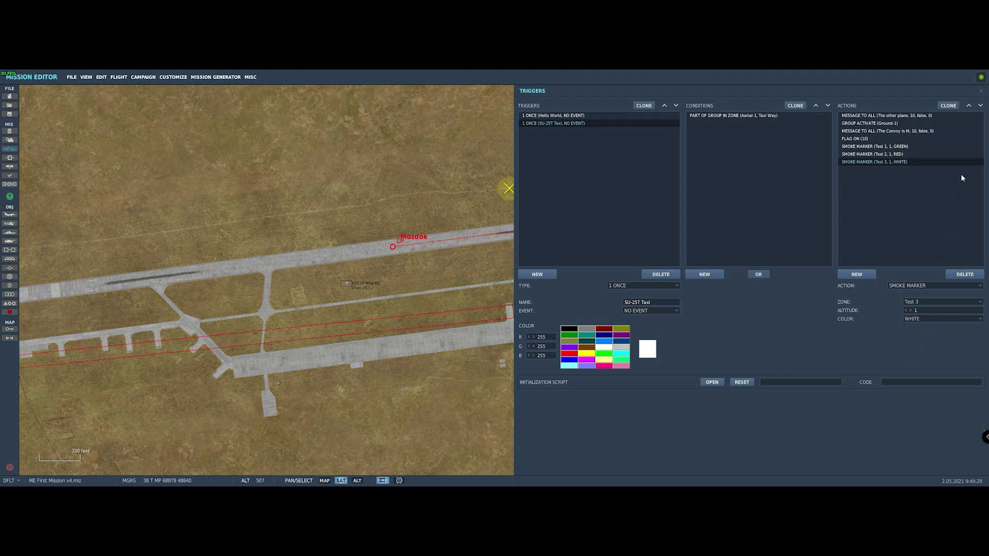
Clone the white smoke marker action and set the copy to zone Test 4 and color orange
left_click(949, 105)
left_click(923, 303)
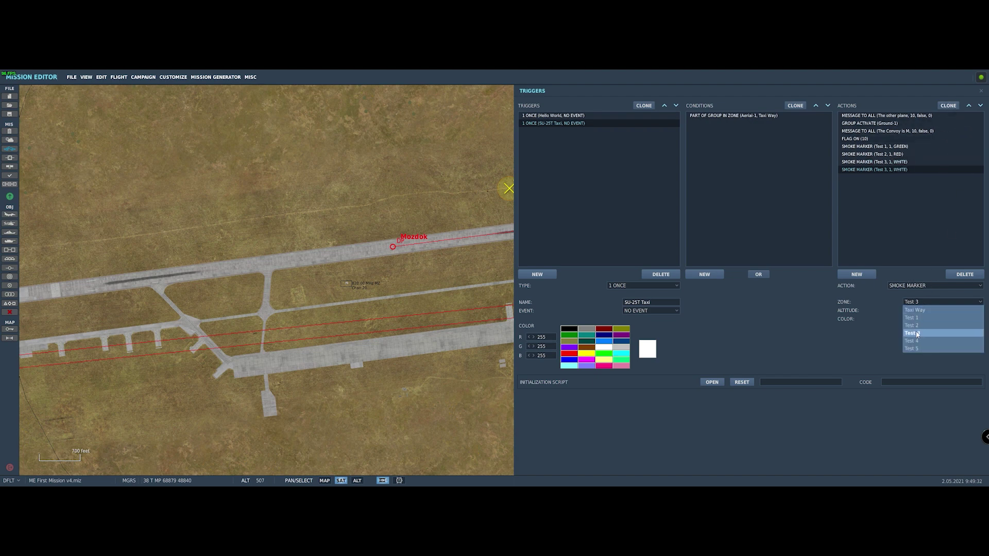
left_click(916, 341)
left_click(923, 319)
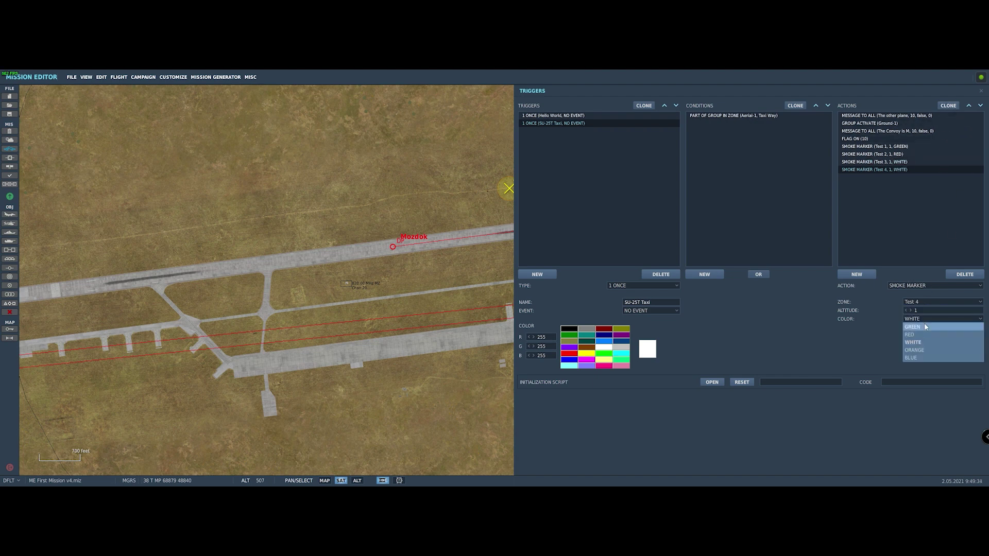
left_click(917, 350)
Clone the orange smoke marker action and set the copy to zone Test 5, color blue and altitude 500
left_click(949, 105)
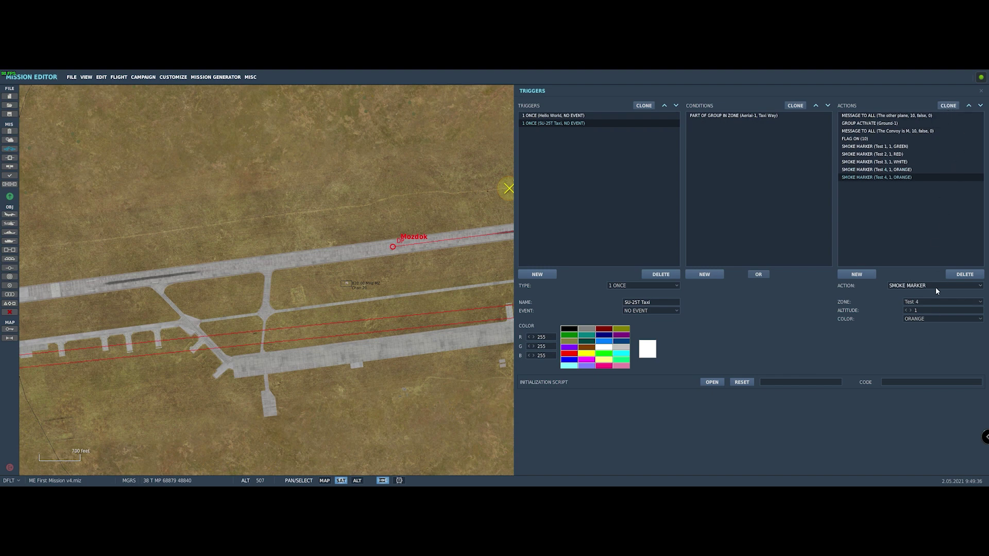
left_click(926, 302)
left_click(915, 349)
left_click(919, 320)
left_click(917, 358)
type("2")
key("BackSpace")
type("500")
Set the smoke marker altitudes to 400 for Test 4, 300 for Test 3 and 200 for Test 2
left_click(896, 170)
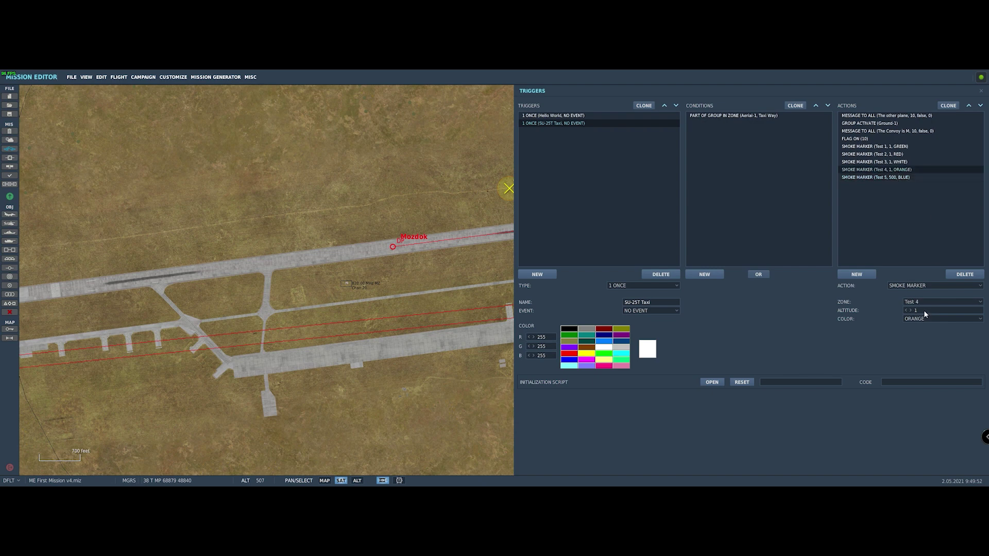
type("400")
left_click(885, 162)
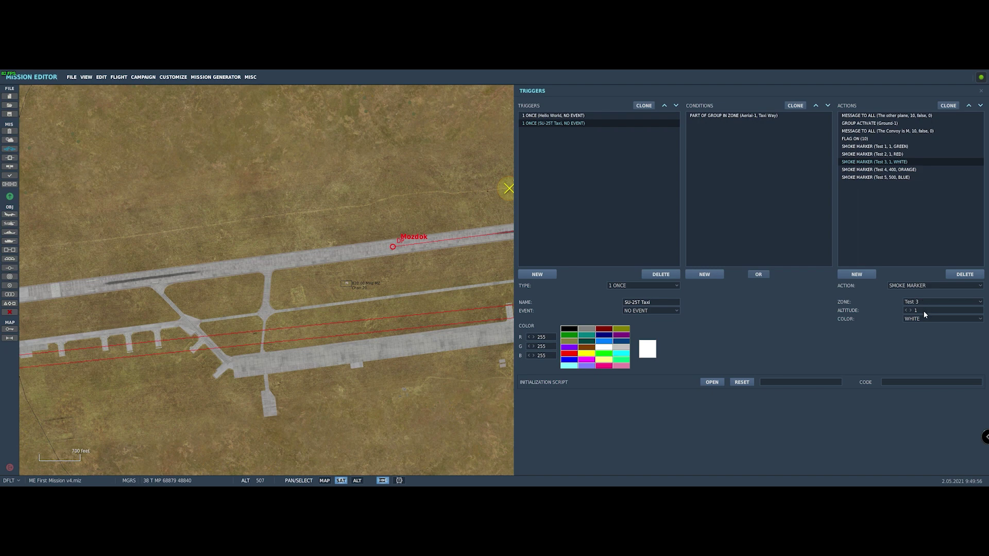
type("300")
left_click(883, 154)
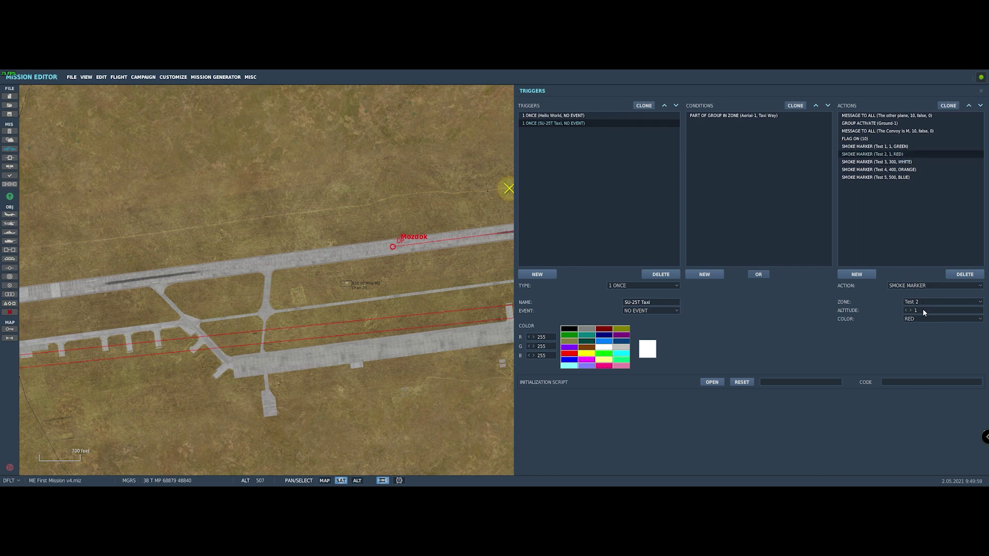
left_click(910, 312)
type("200")
Close the trigger settings and fly the mission in the Su-25 pilot role of group Aerial-2 at Mozdok
left_click(10, 149)
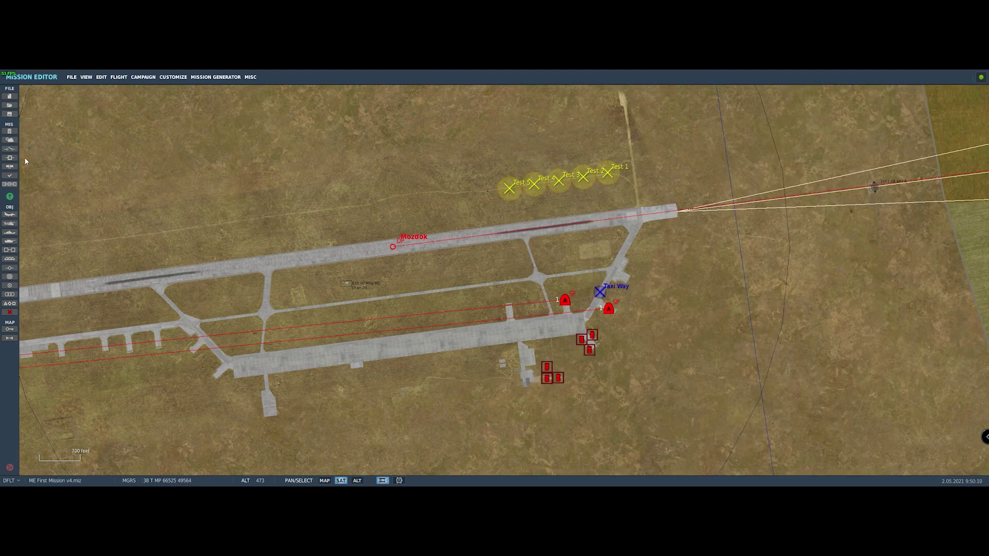
left_click(9, 199)
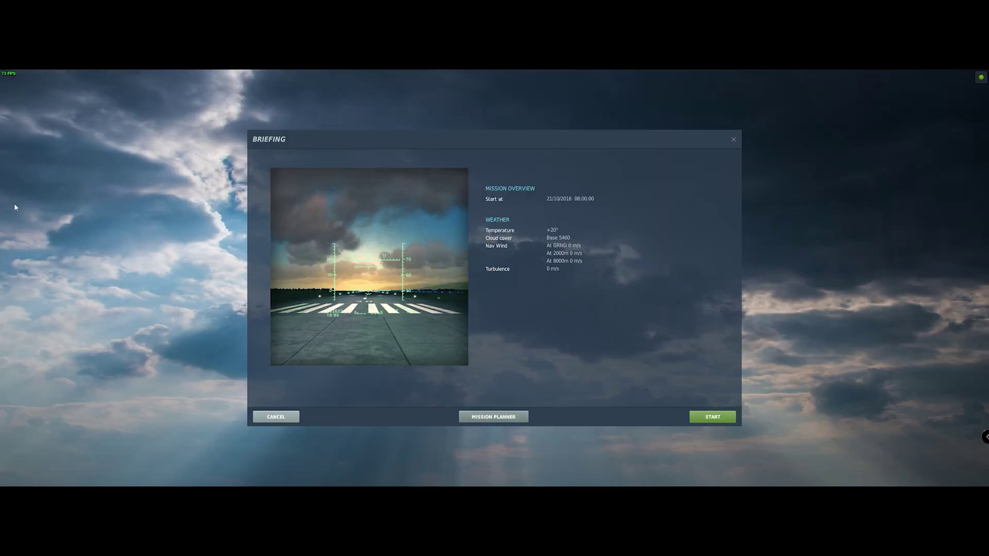
left_click(714, 418)
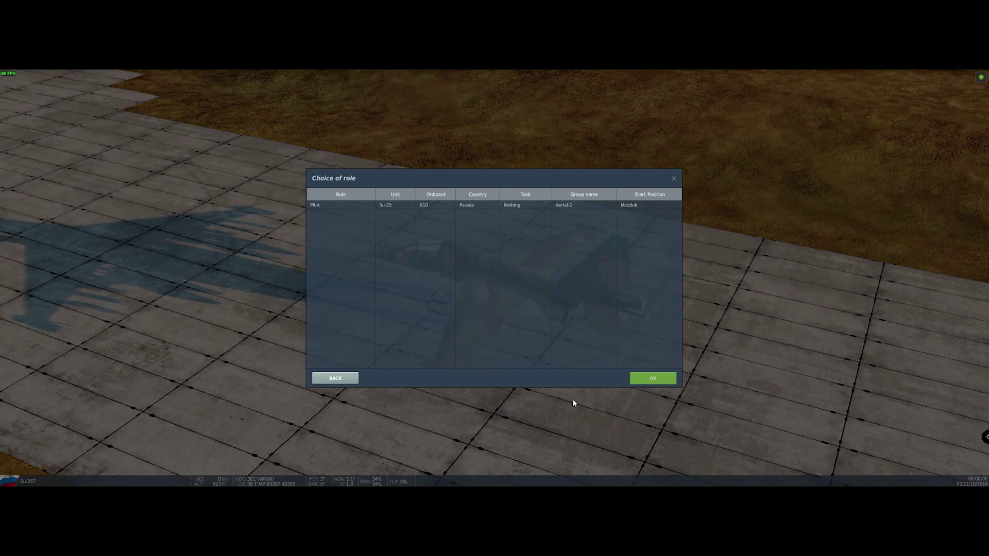
left_click(404, 206)
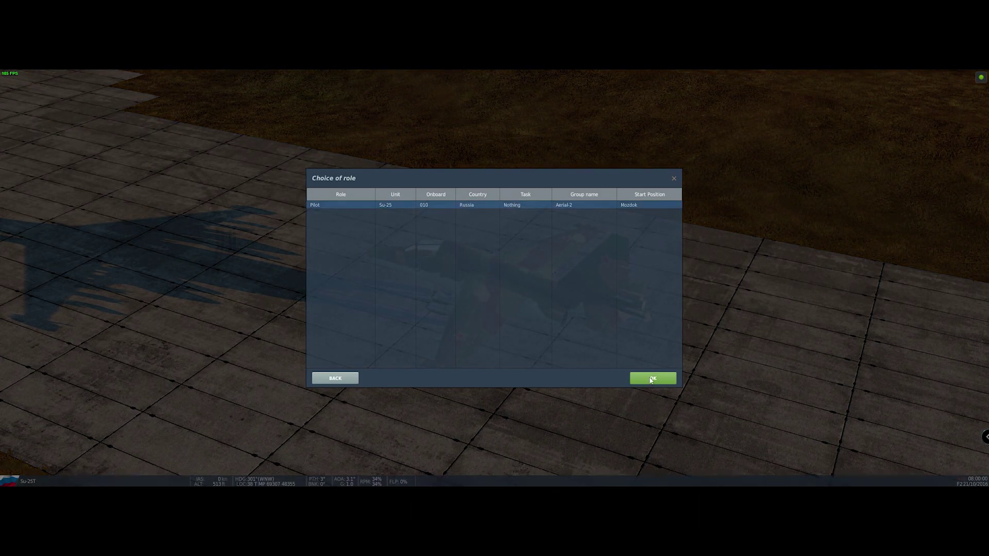
left_click(651, 380)
left_click(722, 416)
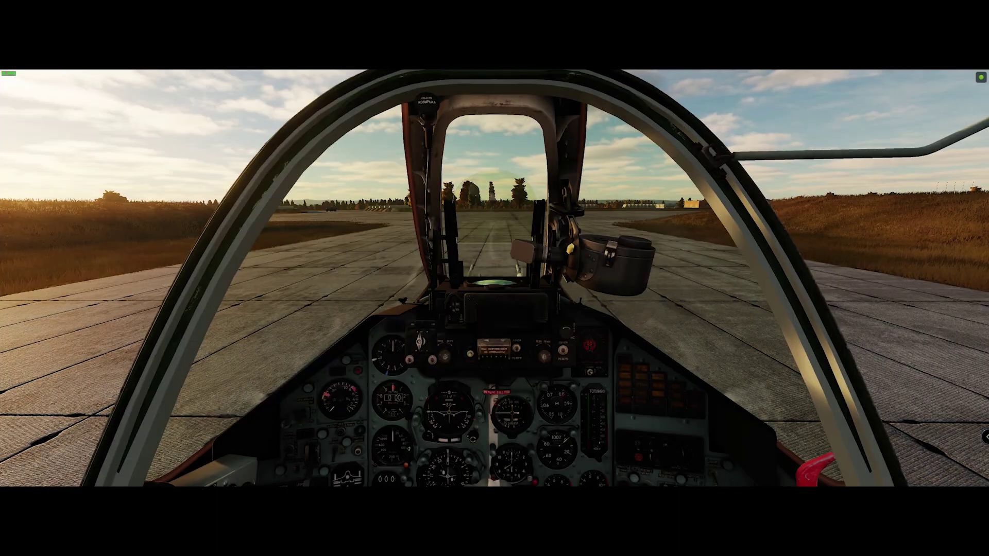
Examine the colored smoke markers from the external aircraft view, the map and the Mozdok airfield view
key("F2")
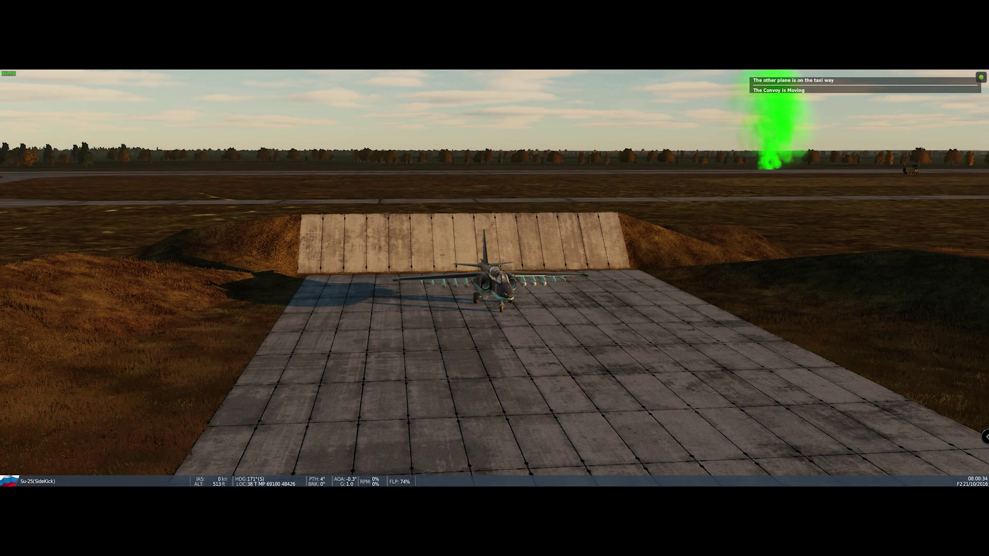
key("F10")
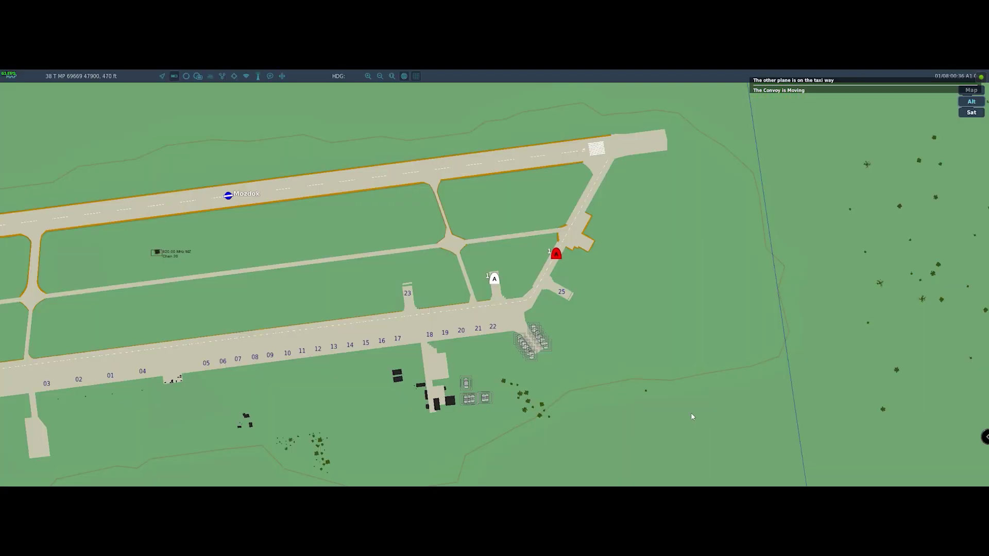
key("F11")
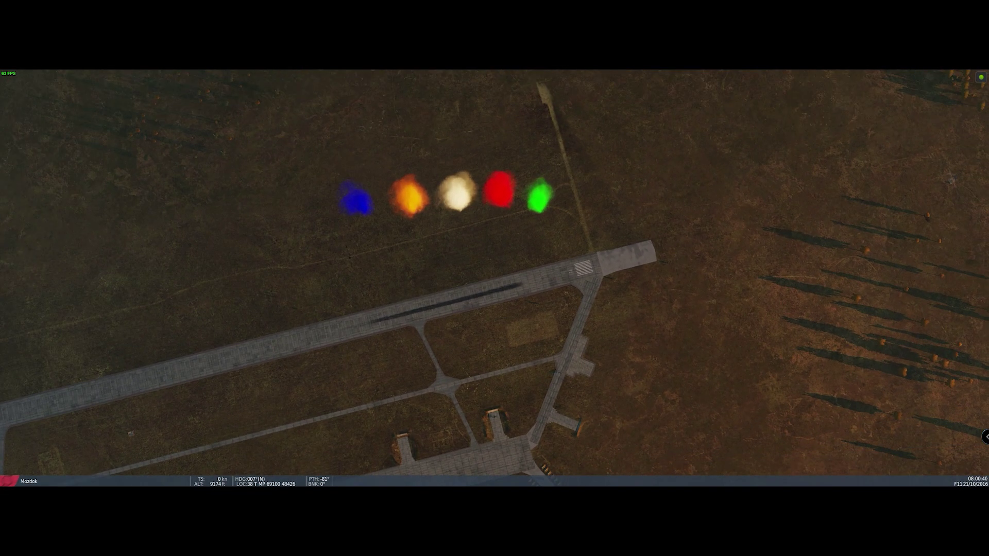
key("Down")
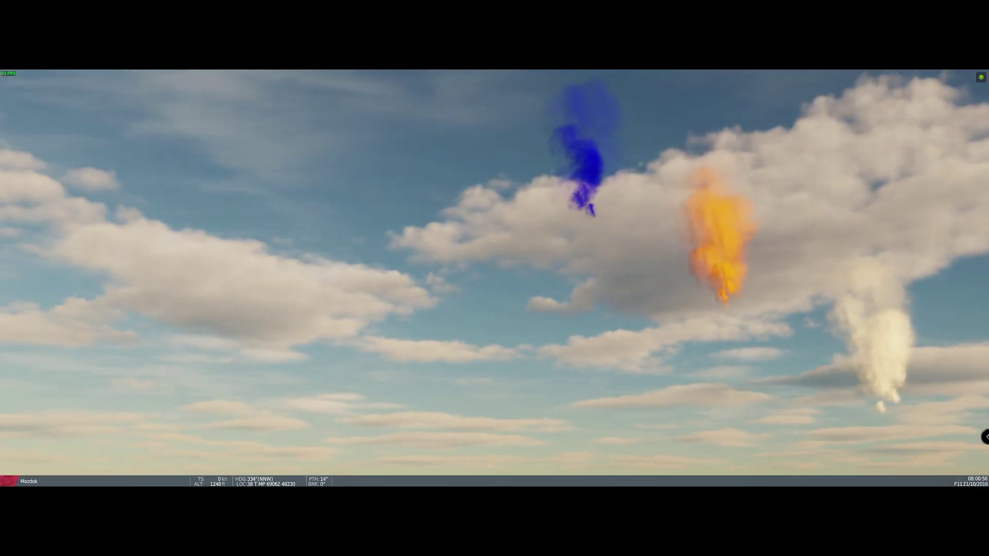
Quit the running mission and return from the debriefing to the mission editor
key("Escape")
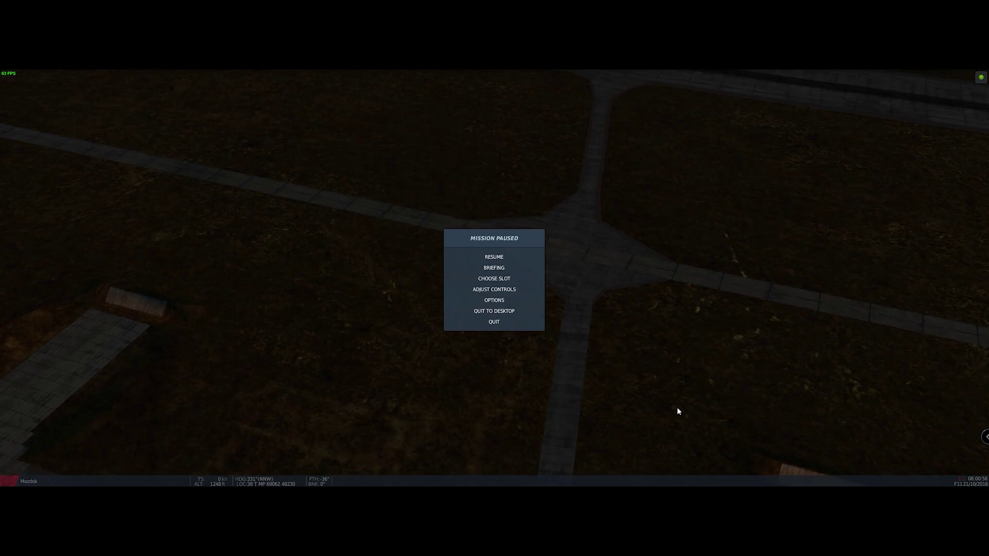
left_click(494, 322)
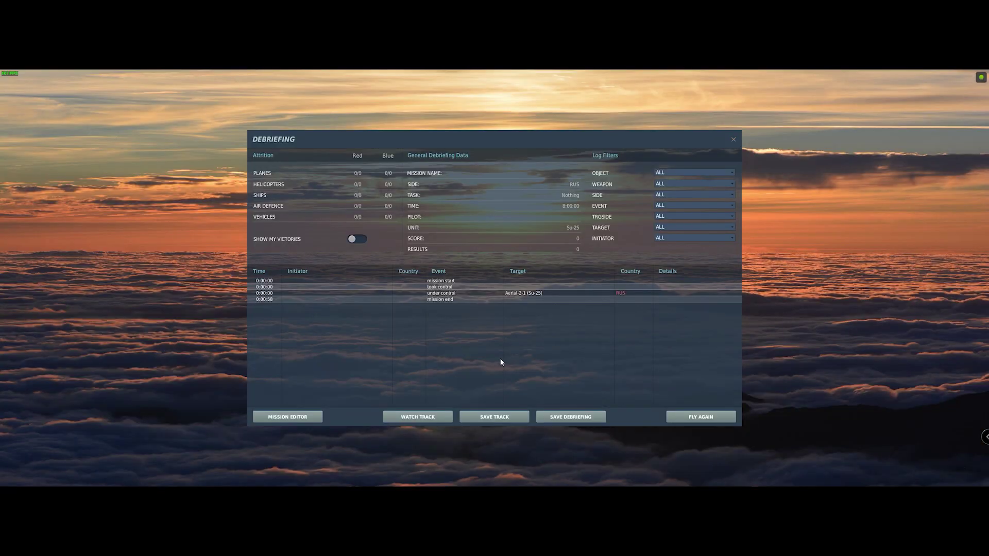
left_click(289, 418)
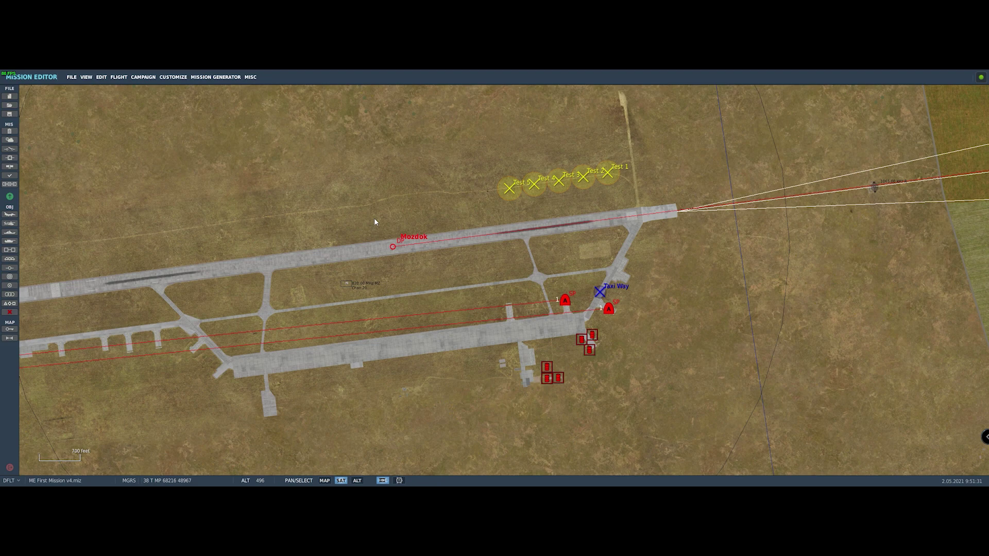
In the SU-25T Taxi trigger, set the altitude of the Test 2 and Test 3 smoke markers to 1
left_click(10, 149)
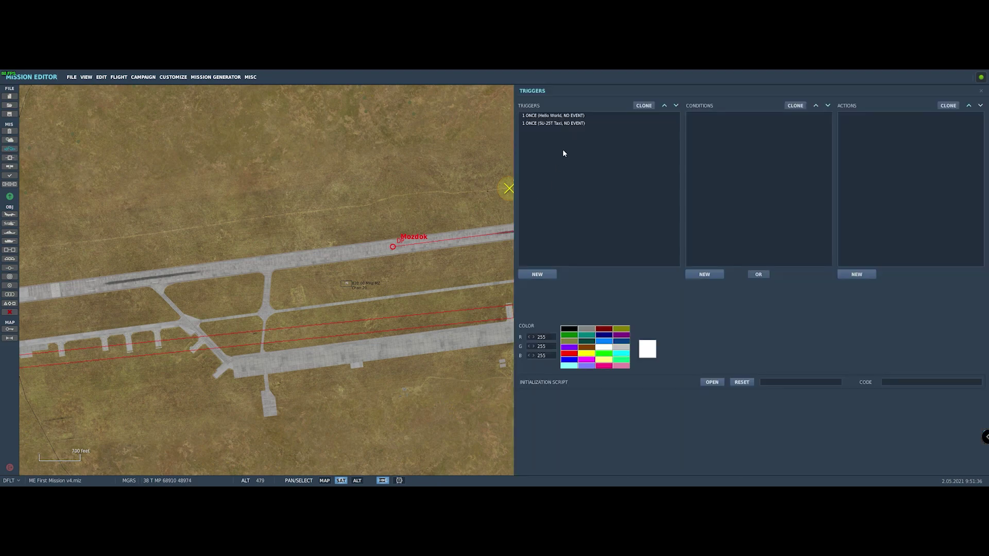
left_click(558, 123)
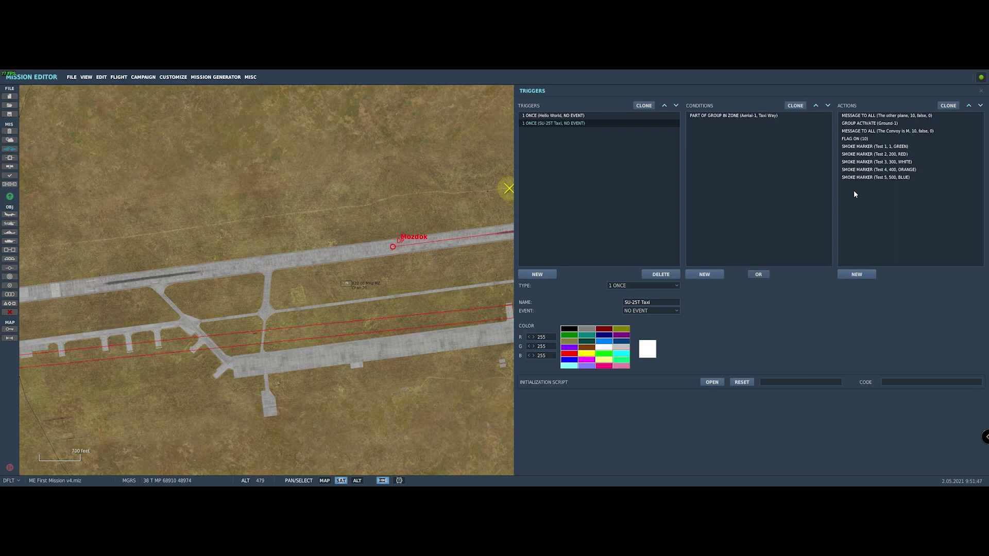
left_click(874, 154)
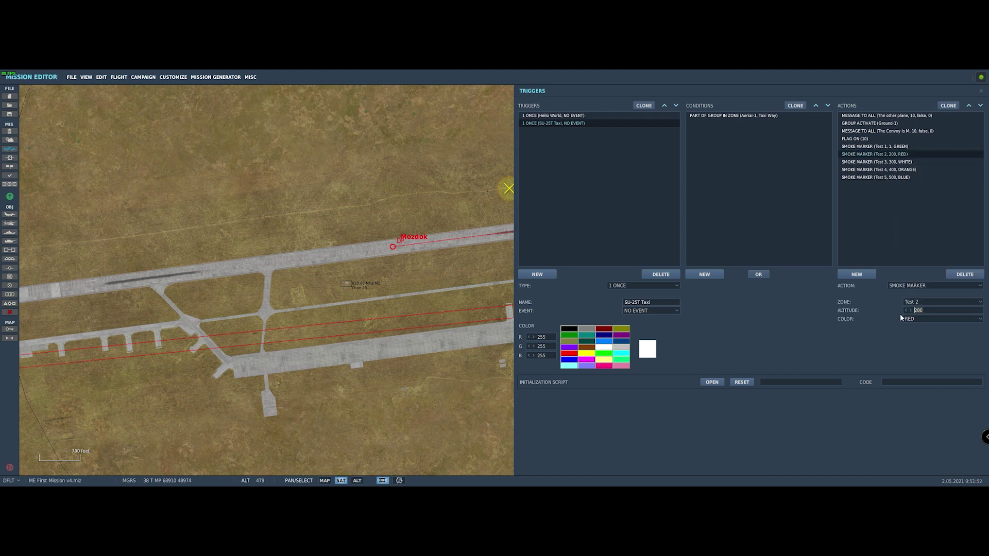
type("1")
left_click(878, 162)
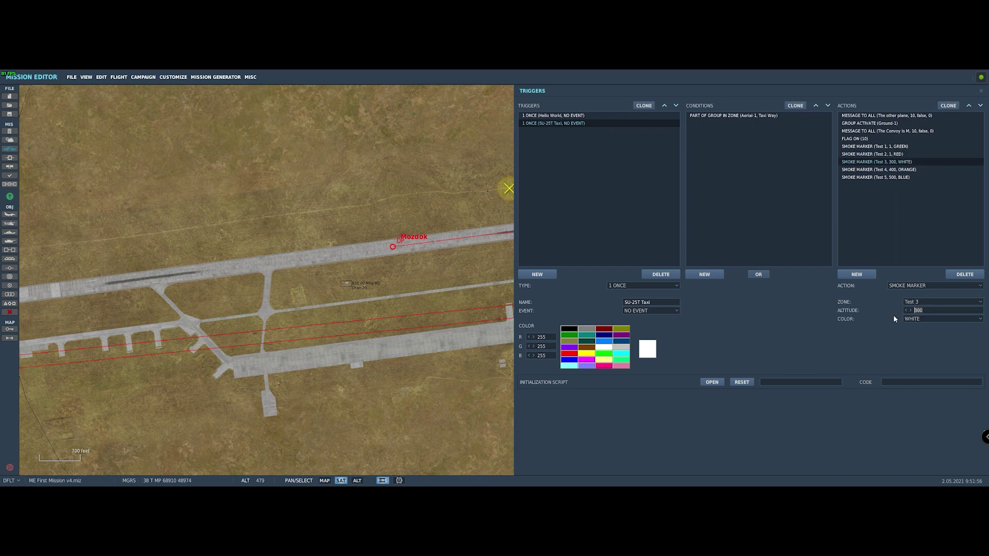
type("2")
key("BackSpace")
type("1")
Set the altitude of the orange Test 4 and blue Test 5 smoke markers to 1
left_click(875, 170)
type("1")
left_click(882, 177)
left_click_drag(928, 310, 908, 312)
type("1")
left_click(896, 234)
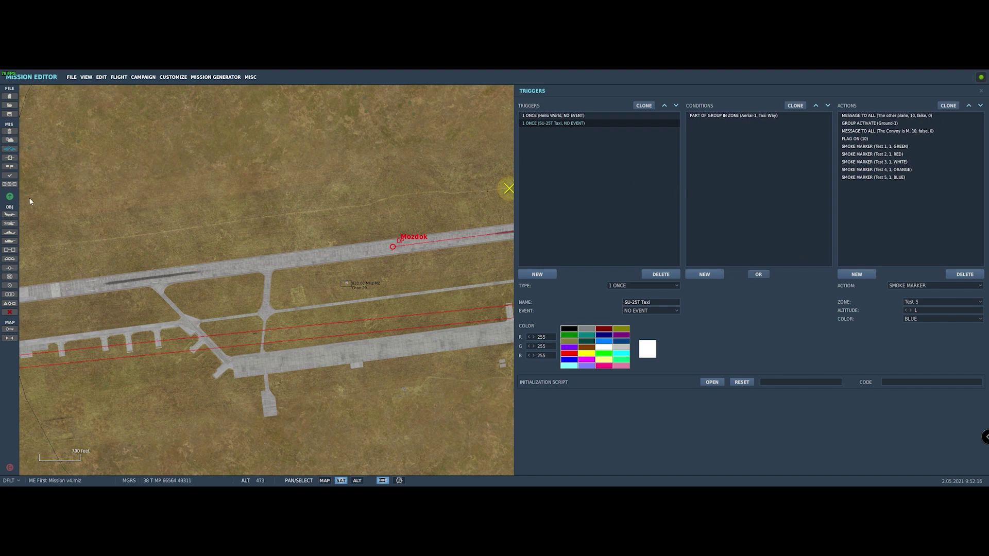
Close the trigger settings and start the mission as the Su-25 pilot of group Aerial-2 at Mozdok
left_click(9, 149)
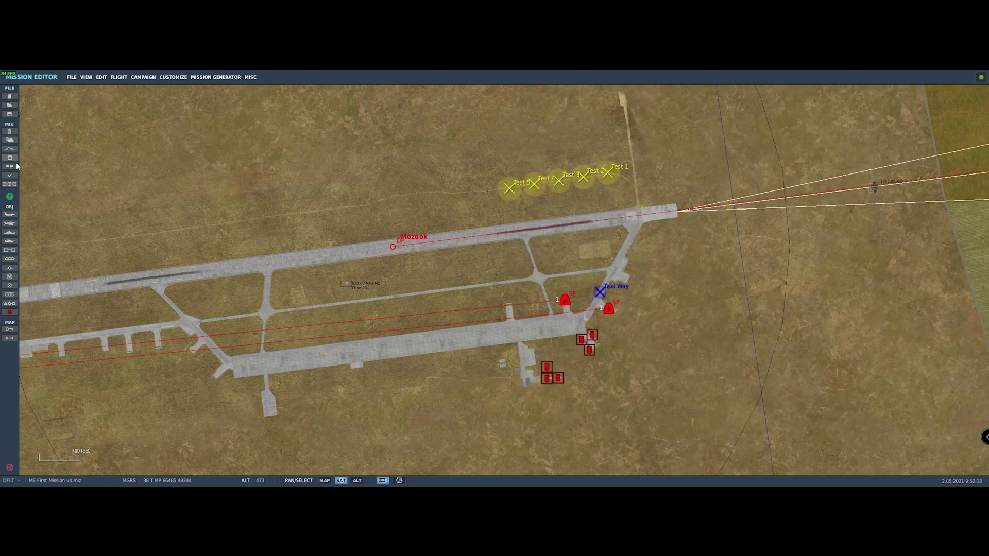
left_click(9, 198)
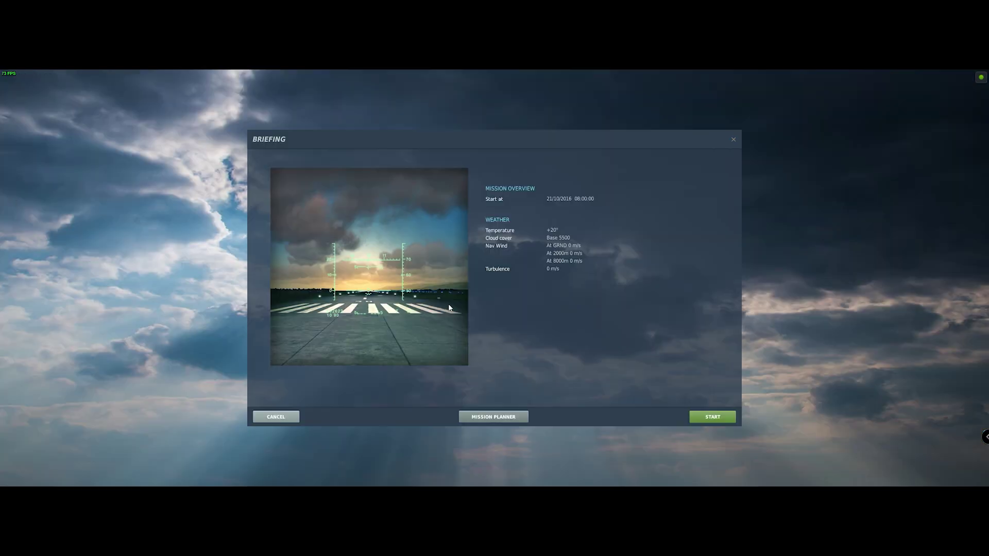
left_click(708, 418)
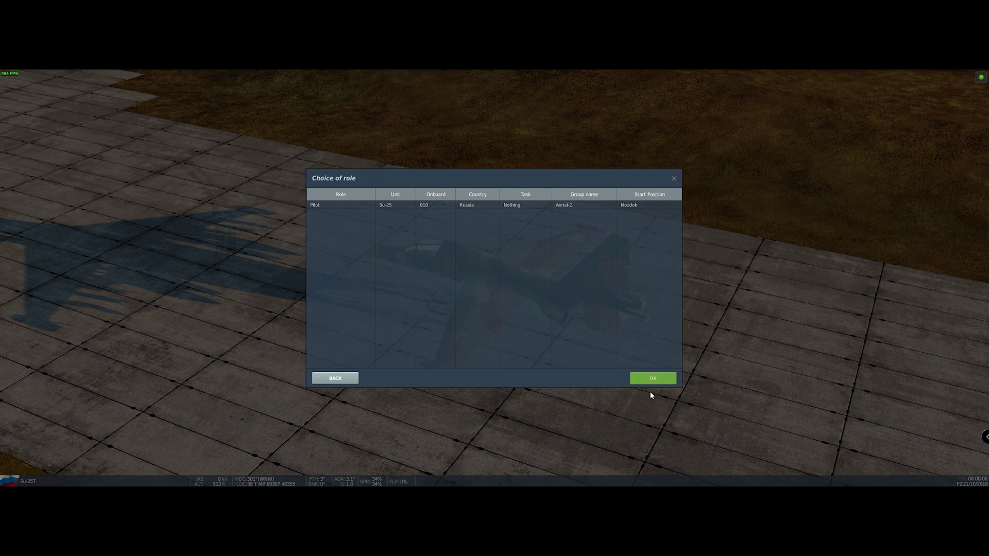
left_click(532, 206)
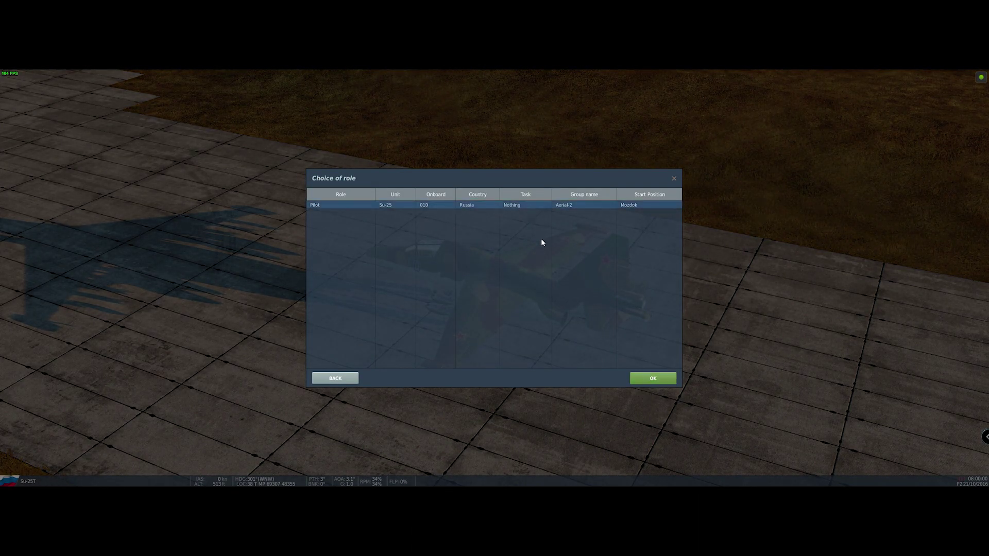
left_click(653, 380)
left_click(725, 416)
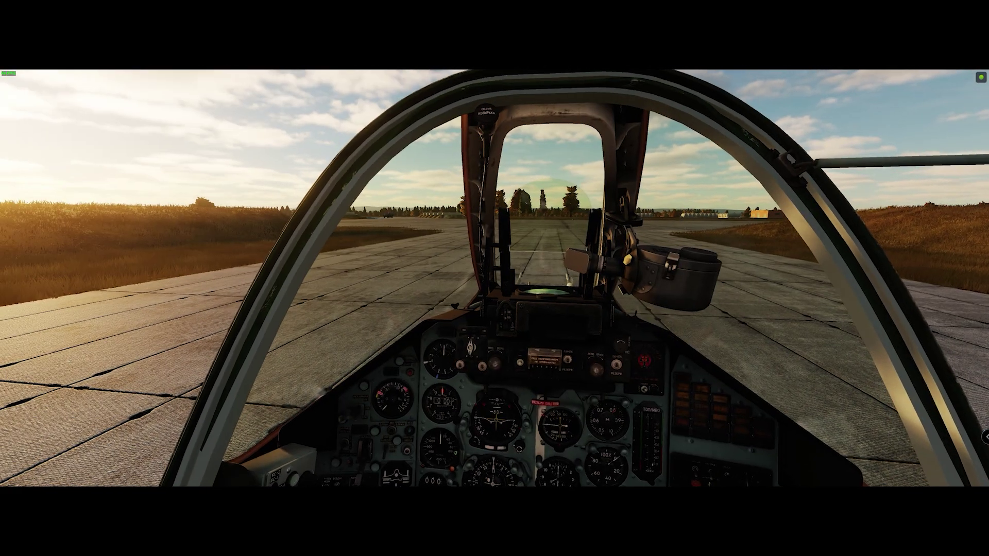
View the ground-level smoke markers from the external aircraft view, and quit the mission back to the mission editor
key("F2")
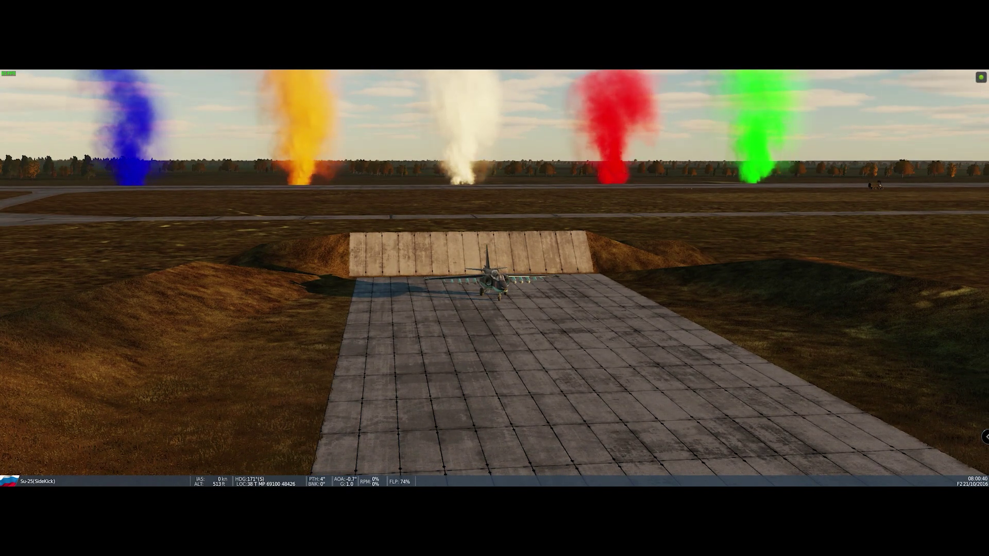
key("Escape")
left_click(496, 323)
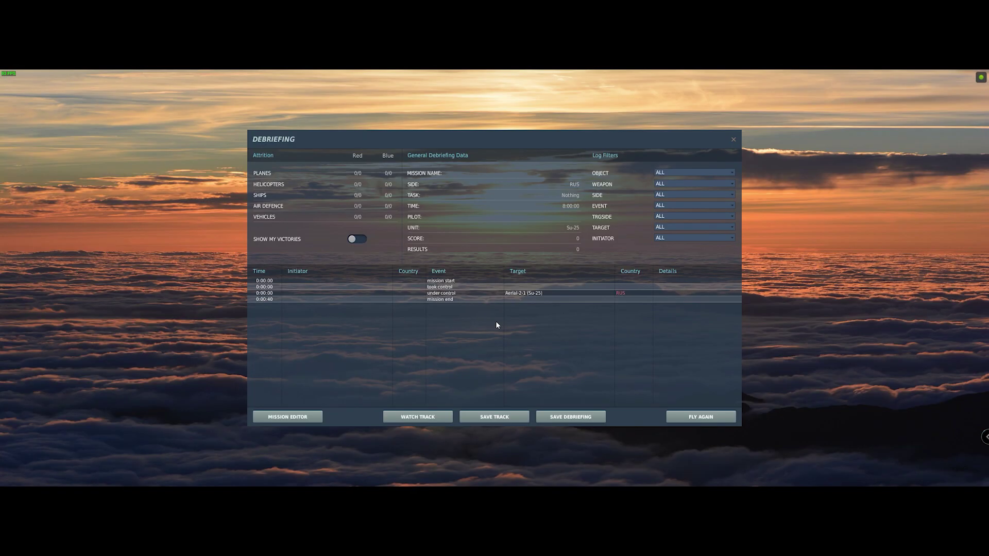
left_click(287, 417)
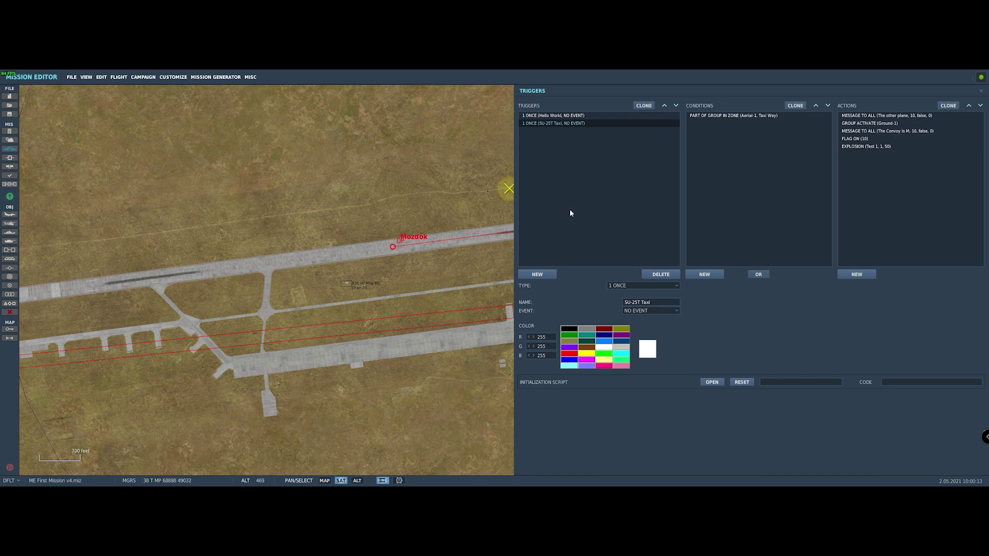
Add a new 1 ONCE trigger named Next Explosion
left_click(537, 274)
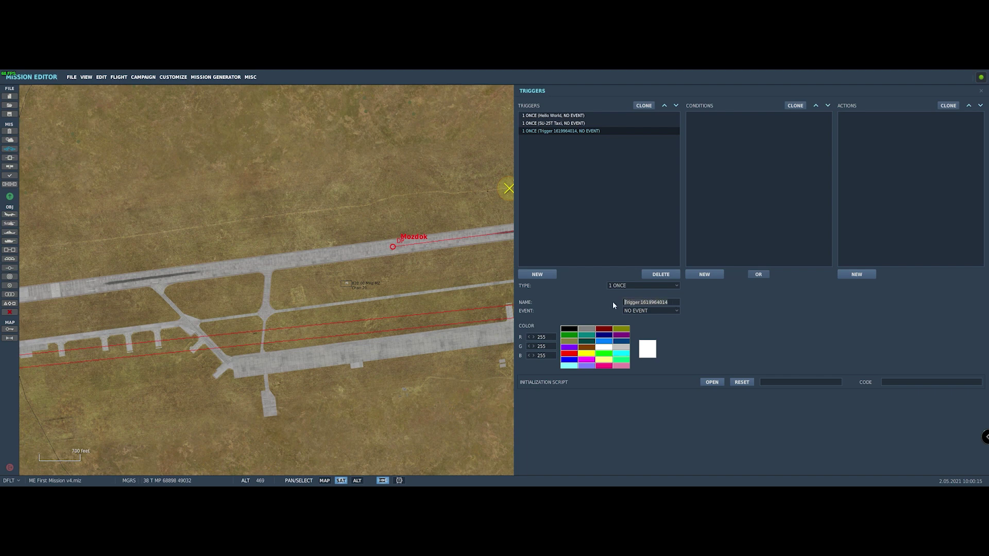
key("ctrl+a")
type("Next Explosion")
Add a TIME SINCE FLAG condition to the Next Explosion trigger with flag 10 and 1 second
left_click(710, 275)
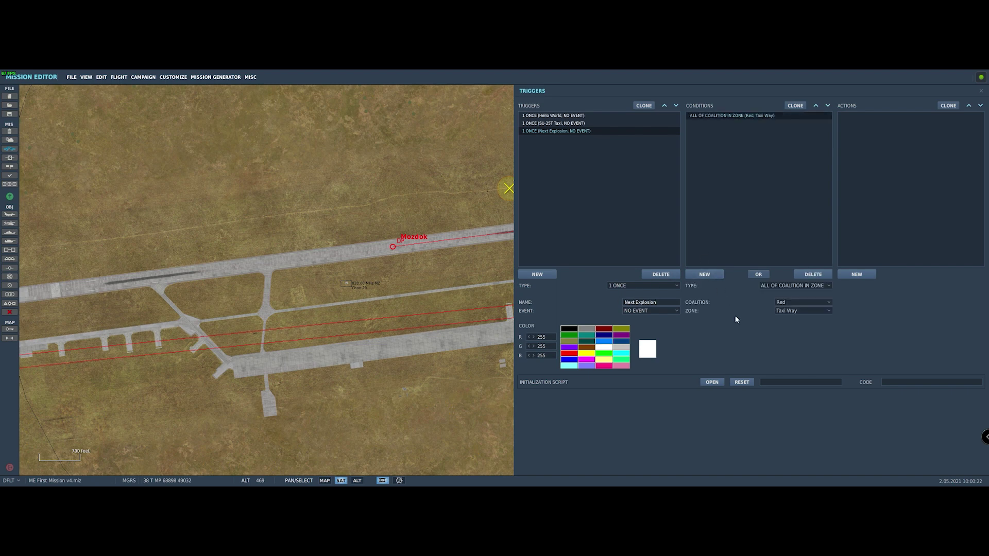
left_click(787, 286)
scroll(786, 363, "down", 3)
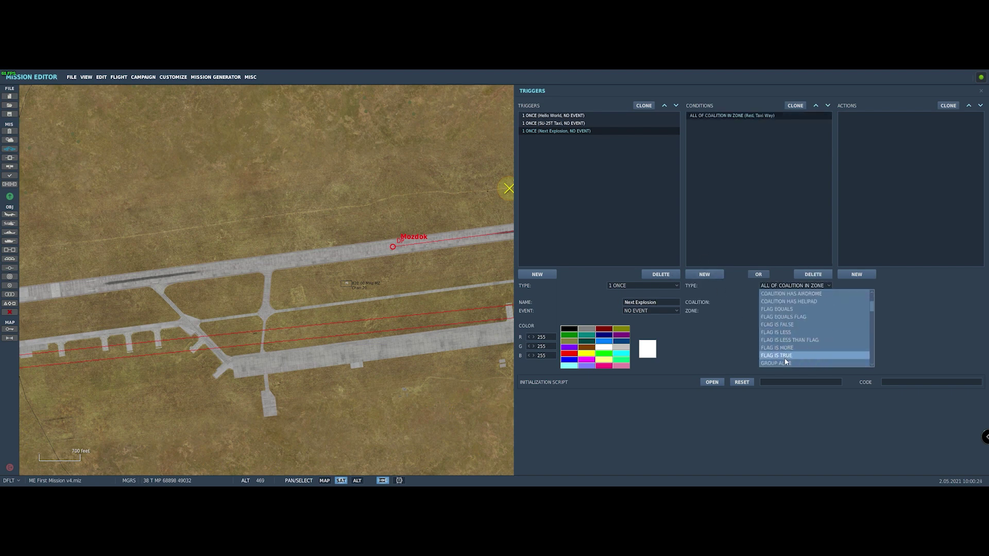
scroll(786, 364, "down", 5)
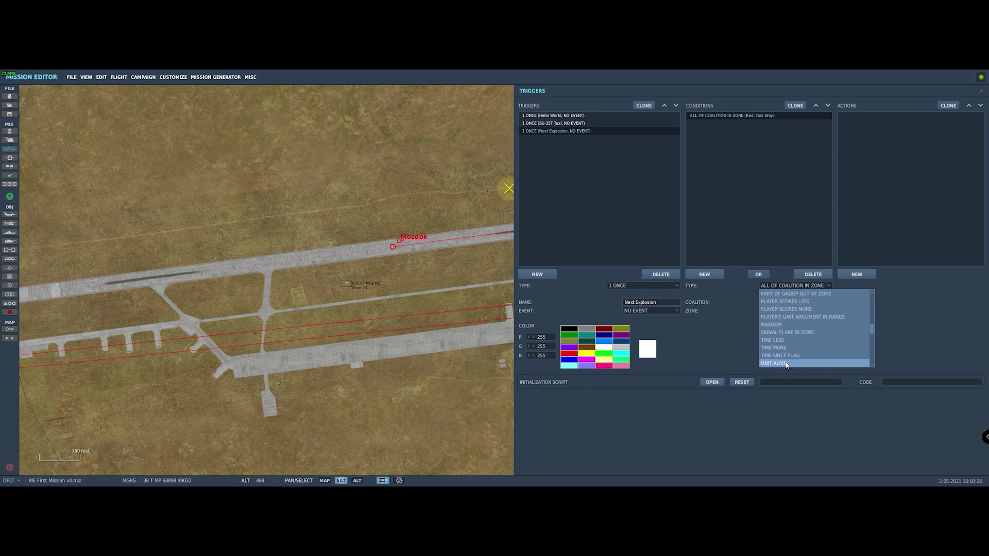
left_click(790, 355)
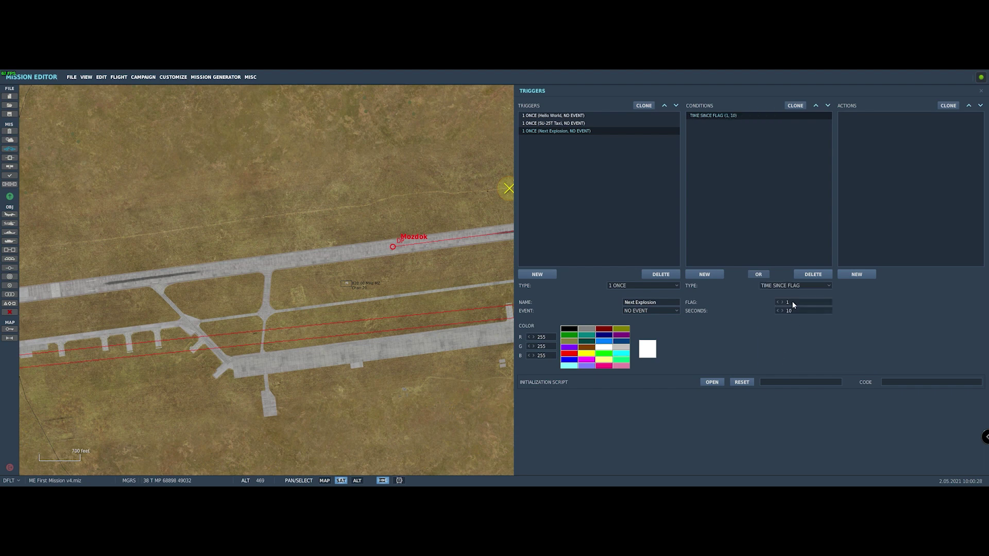
type("0")
Add an EXPLOSION action to the Next Explosion trigger in zone Test 2 with altitude 1 and volume 100
left_click(865, 276)
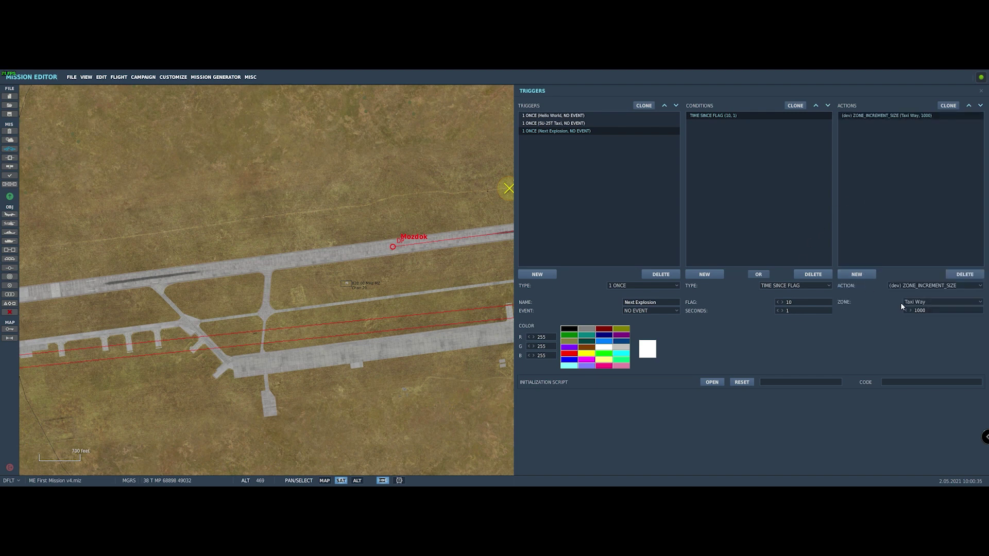
left_click(926, 285)
scroll(901, 329, "down", 3)
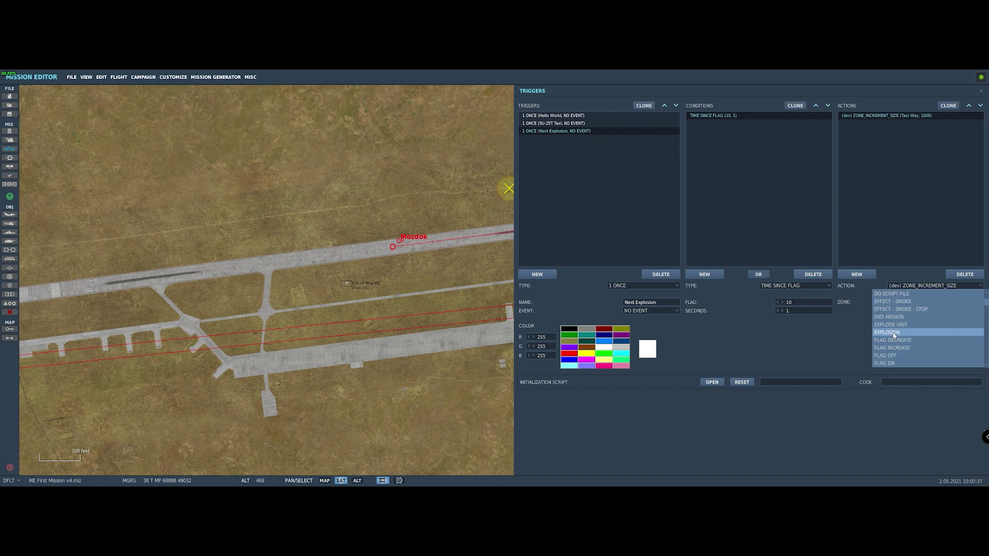
left_click(888, 332)
left_click(929, 302)
left_click(926, 325)
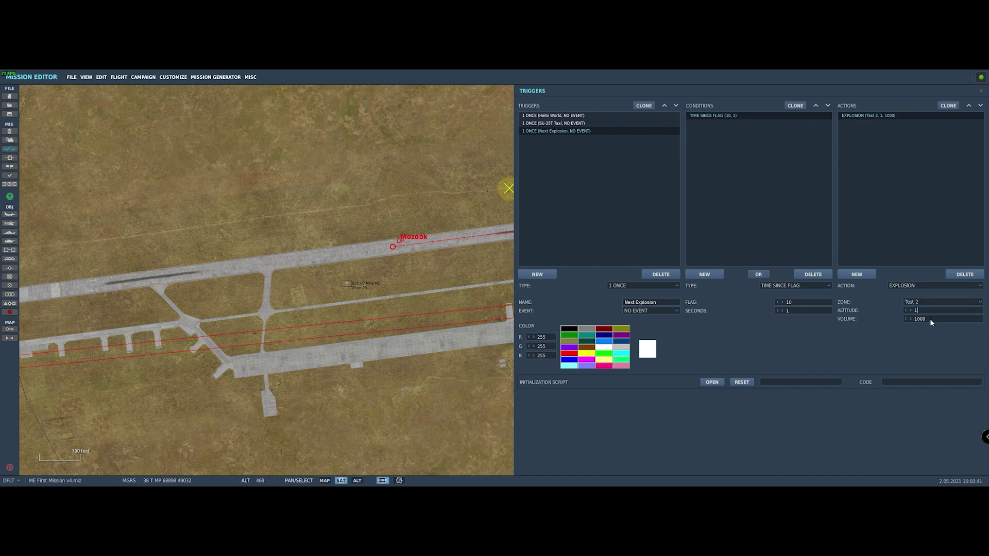
key("BackSpace")
key("BackSpace")
Add a FLAG ON action for flag 11 to the Next Explosion trigger
left_click(856, 274)
left_click(922, 286)
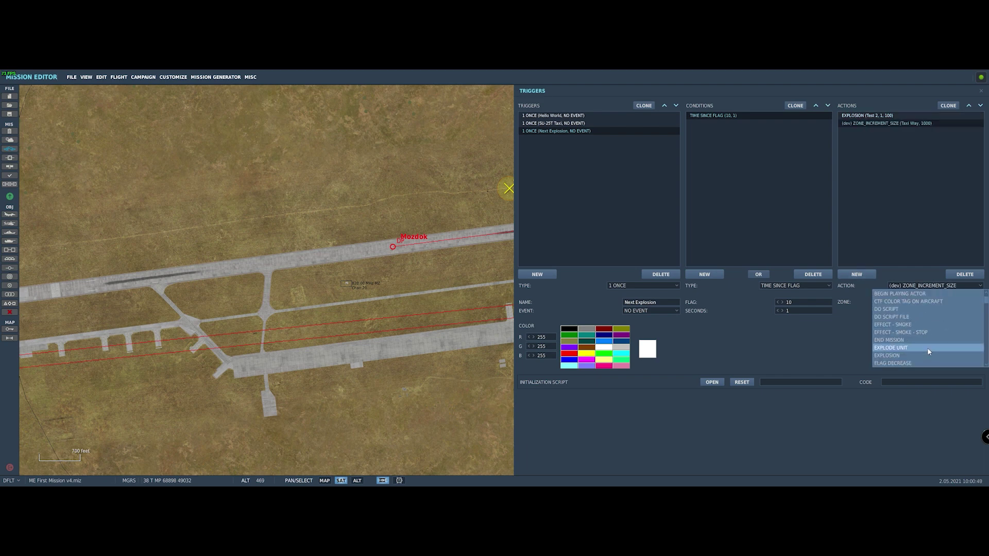
left_click(900, 364)
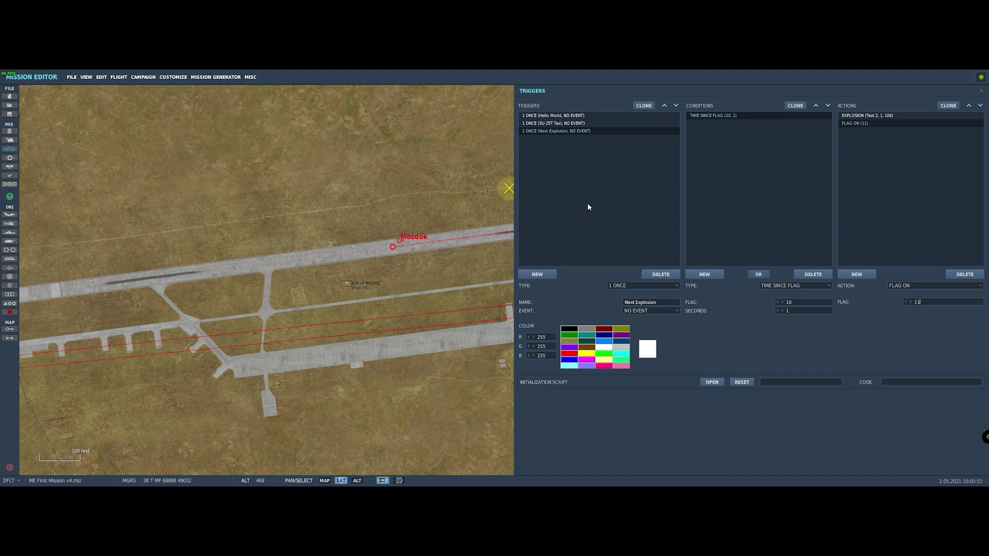
Clone the Next Explosion trigger and set the copy's TIME SINCE FLAG condition to flag 11
left_click(552, 131)
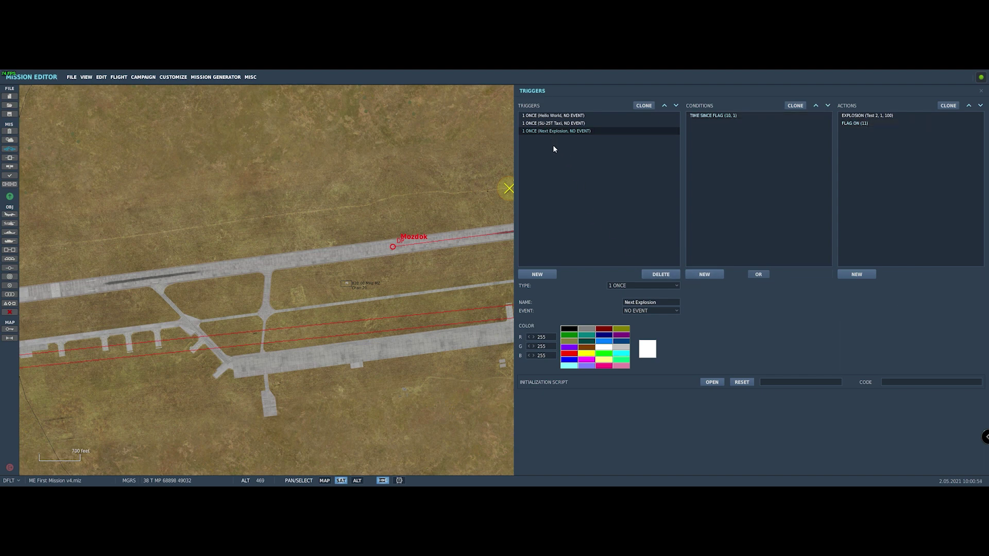
left_click(642, 106)
left_click(713, 117)
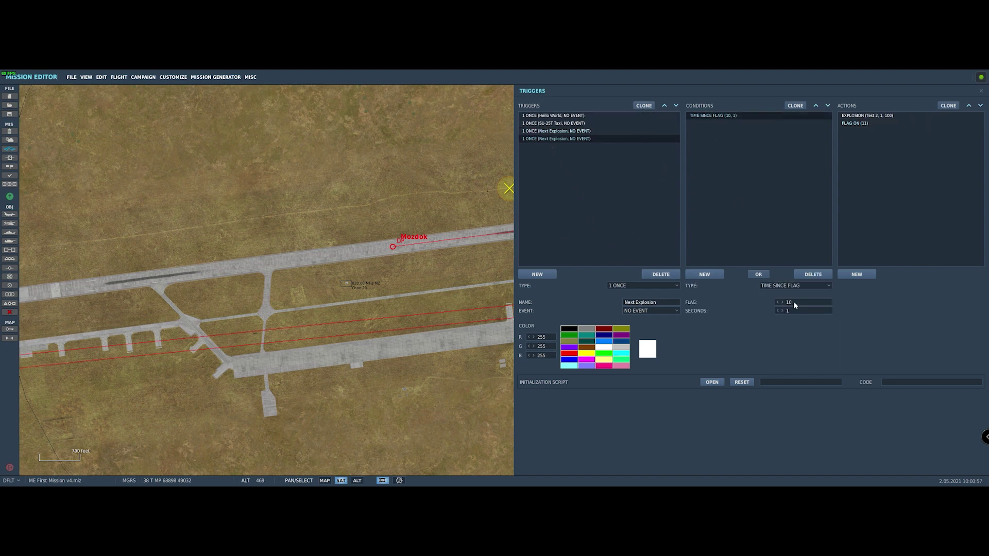
key("BackSpace")
type("1")
Set the cloned trigger's explosion to zone Test 3 with volume 300, and its FLAG ON action to flag 12
left_click(870, 115)
left_click(920, 303)
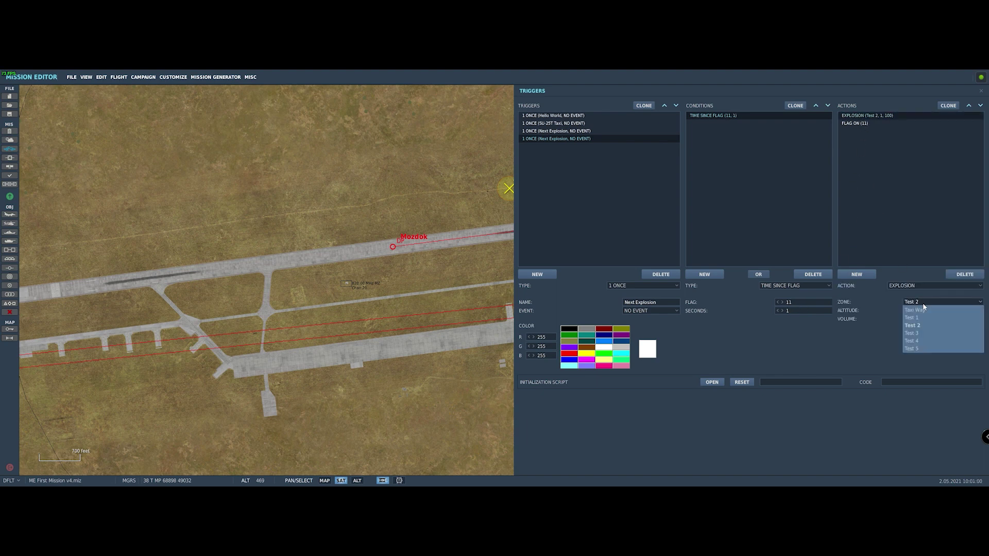
left_click(922, 328)
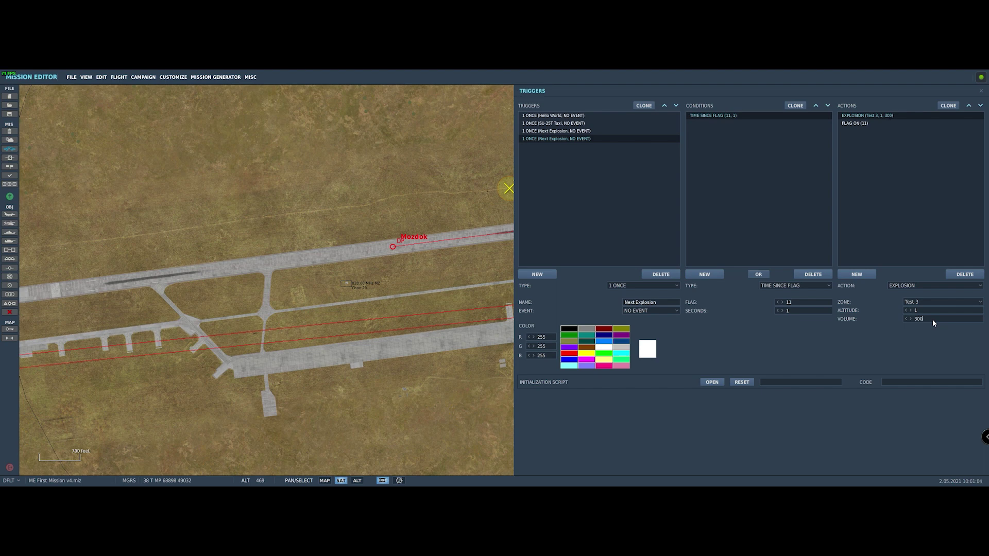
left_click(853, 123)
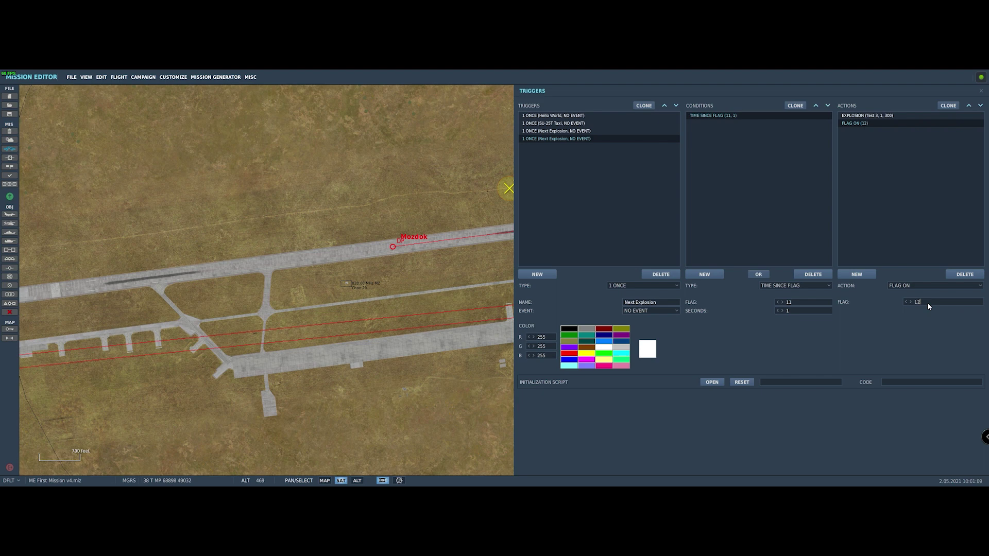
Clone the Test 3 Next Explosion trigger and set the copy's TIME SINCE FLAG condition to flag 12
left_click(568, 138)
left_click(644, 106)
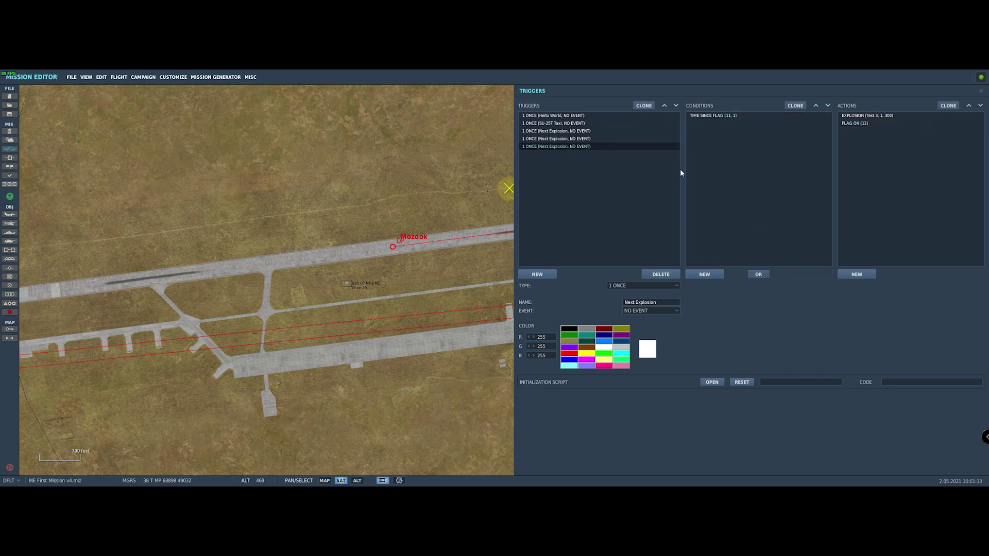
left_click(711, 115)
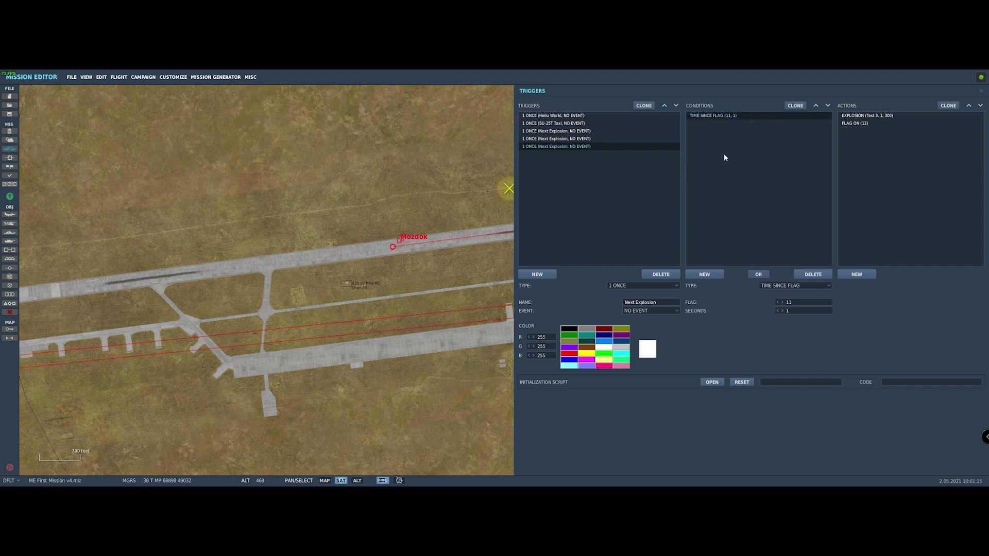
key("BackSpace")
type("2")
Set the newly cloned trigger's explosion to zone Test 4 with volume 400
left_click(865, 115)
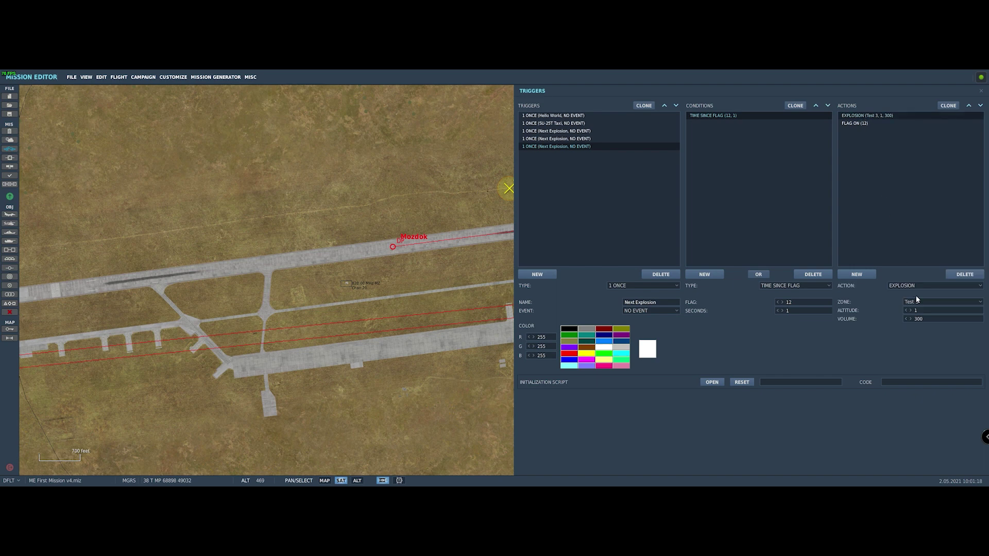
left_click(918, 303)
left_click(919, 340)
Set the Test 3 explosion's volume to 200 and the Test 4 trigger's FLAG ON action to flag 13
left_click(566, 139)
left_click(885, 134)
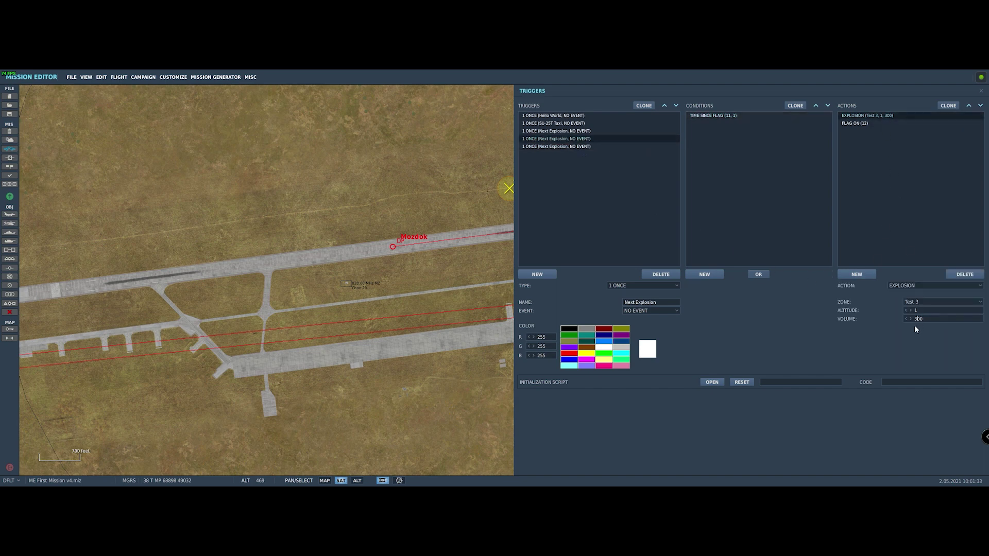
left_click(581, 146)
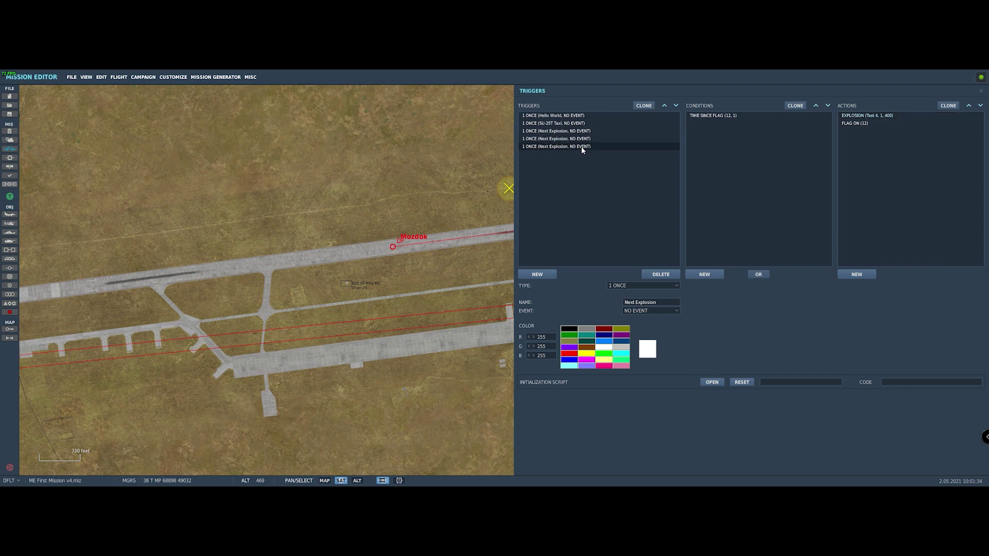
left_click(845, 122)
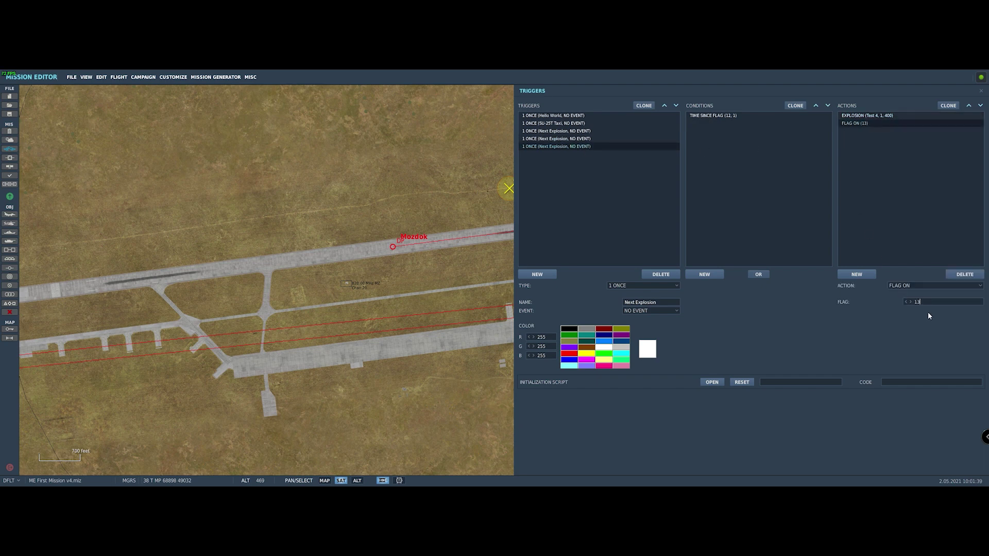
Clone the Test 4 Next Explosion trigger and set the copy's TIME SINCE FLAG condition to flag 13
left_click(644, 105)
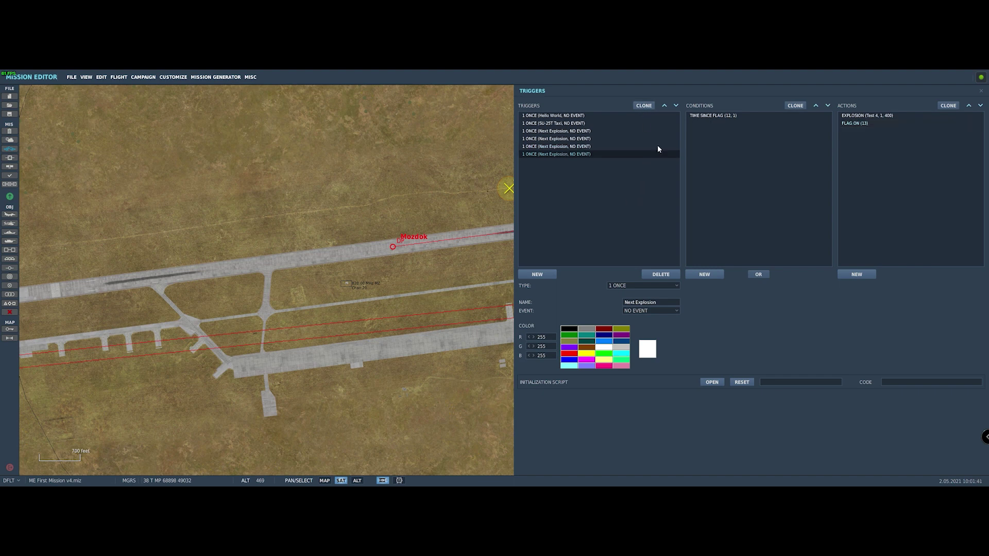
left_click(711, 115)
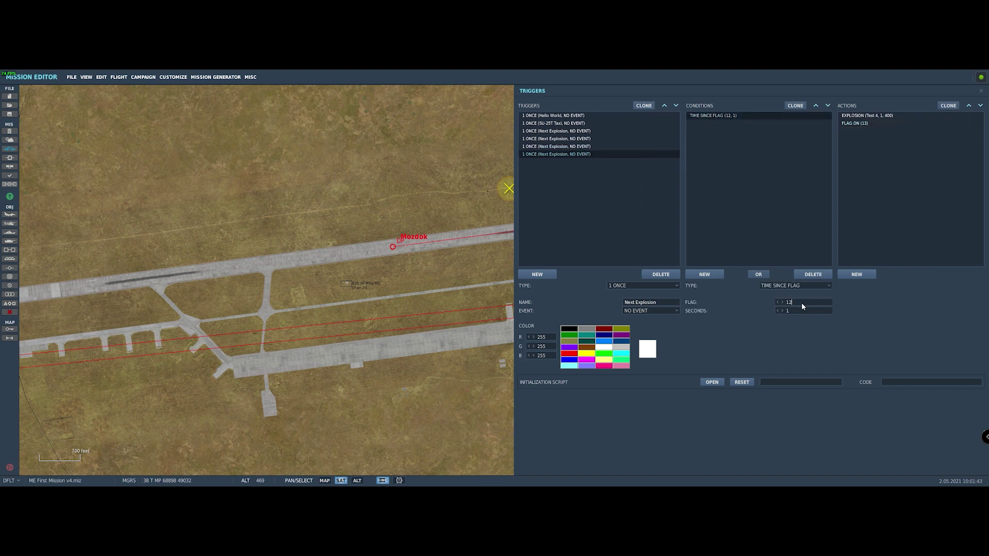
key("BackSpace")
type("3")
Set the last cloned trigger's explosion to zone Test 5 with volume 800
left_click(870, 117)
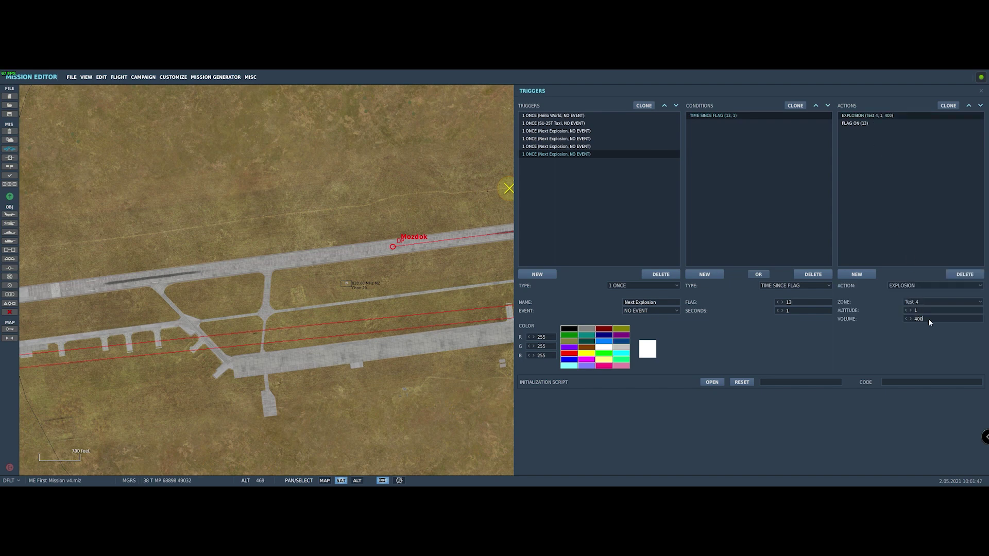
left_click(942, 302)
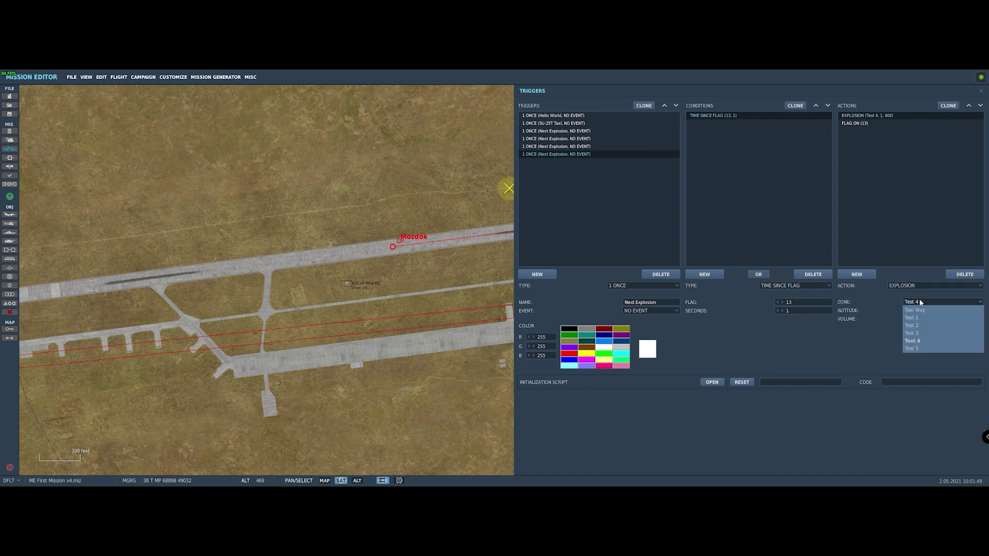
left_click(917, 349)
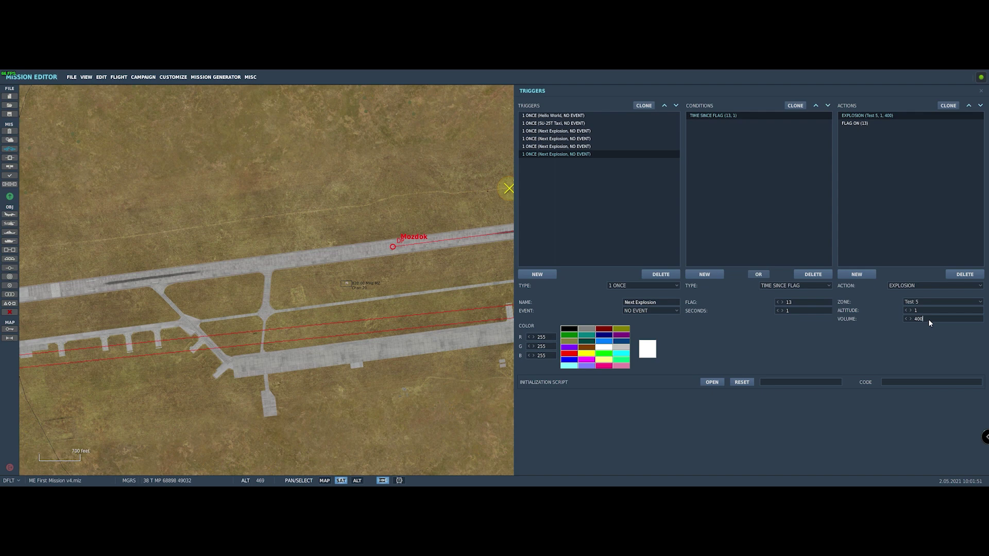
key("BackSpace")
key("BackSpace")
key("BackSpace")
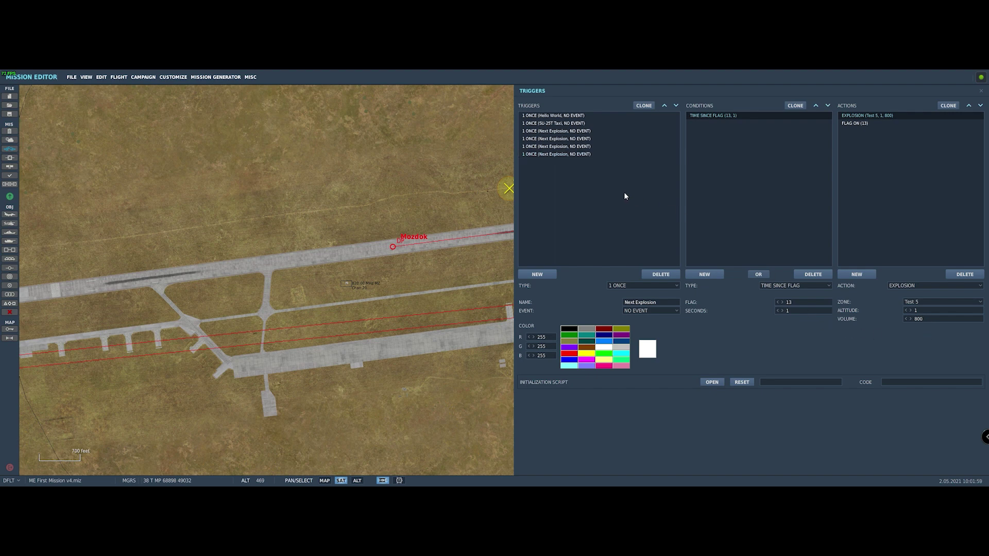
Review the chained Next Explosion triggers and delete the FLAG ON action from the last one
left_click(573, 132)
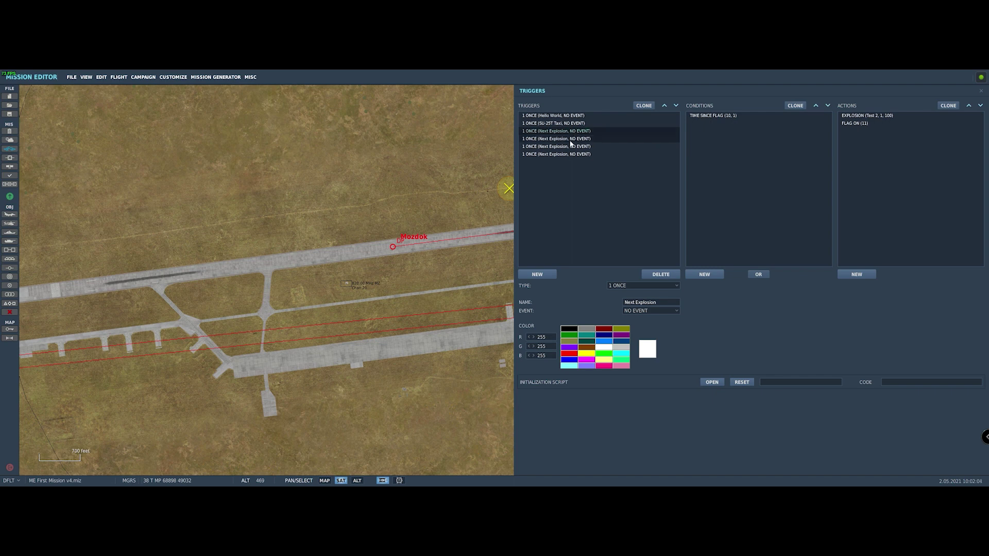
left_click(570, 142)
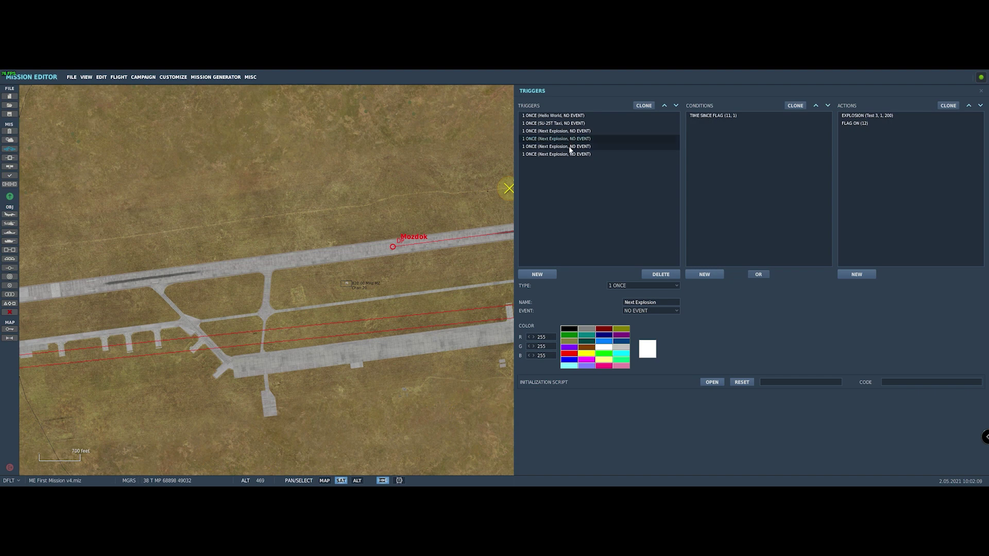
left_click(570, 148)
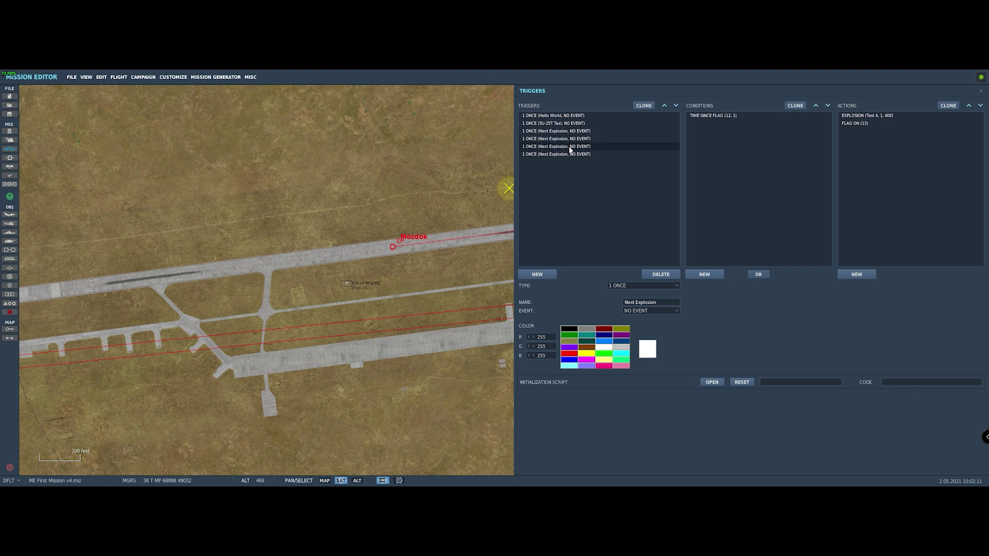
left_click(568, 154)
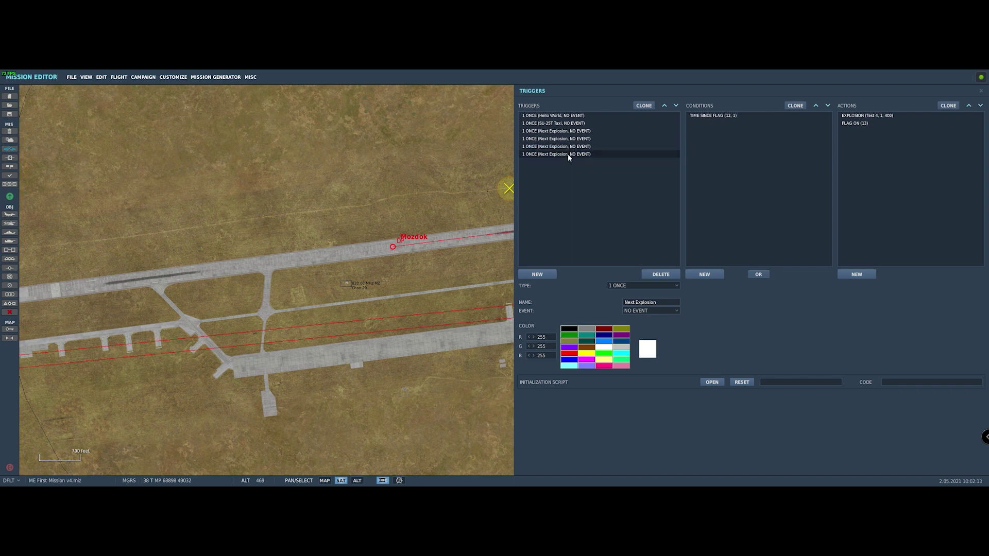
left_click(852, 124)
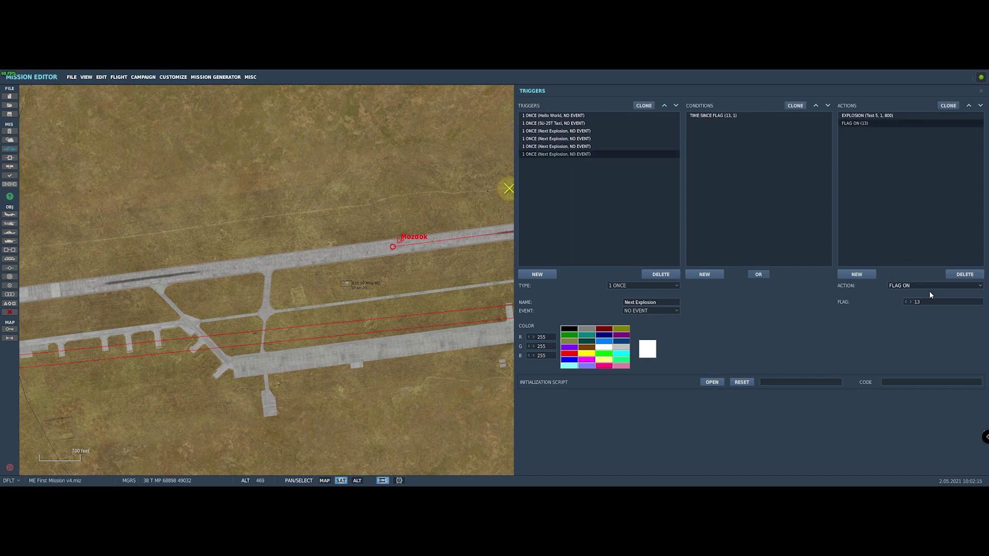
left_click(963, 274)
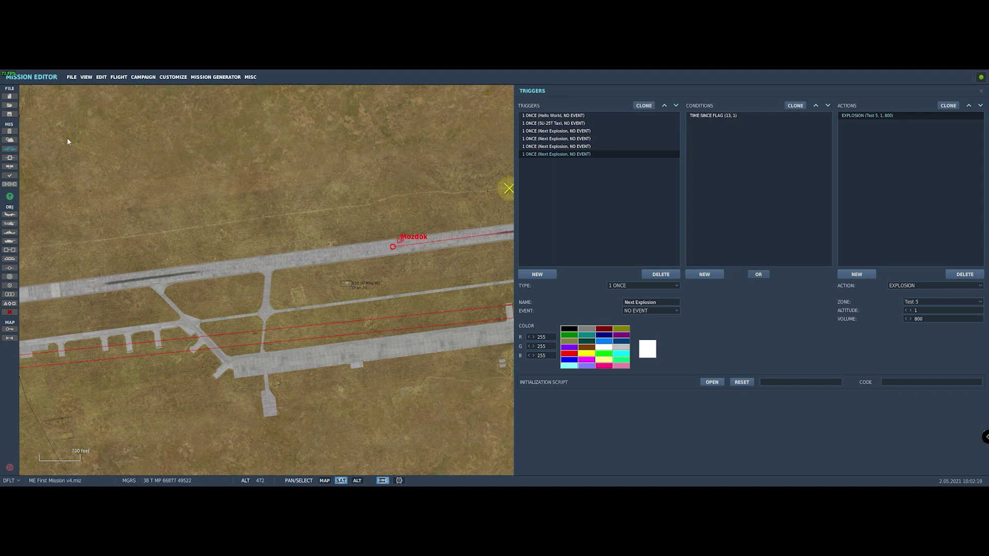
Save and launch the mission, taking the Su-25 pilot role at Mozdok
left_click(10, 115)
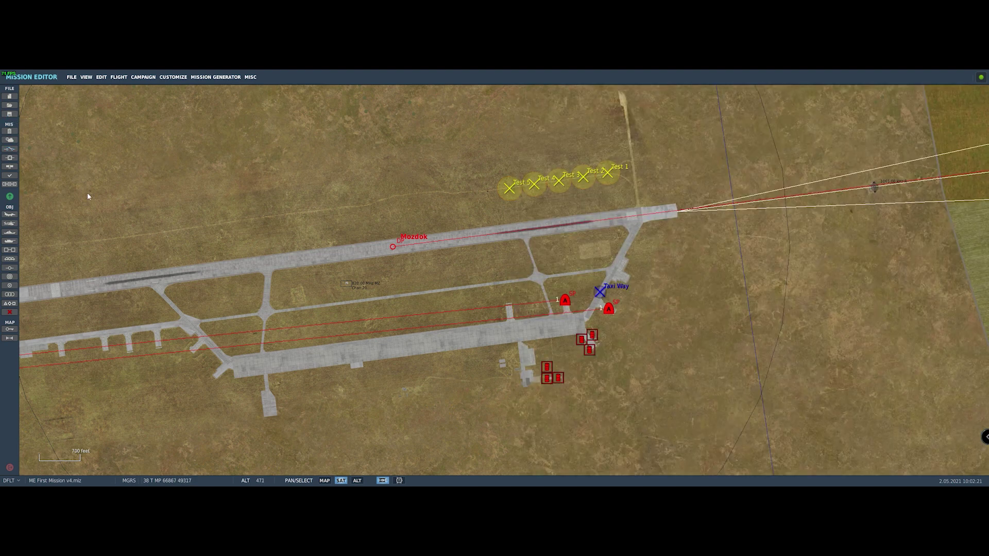
left_click(11, 198)
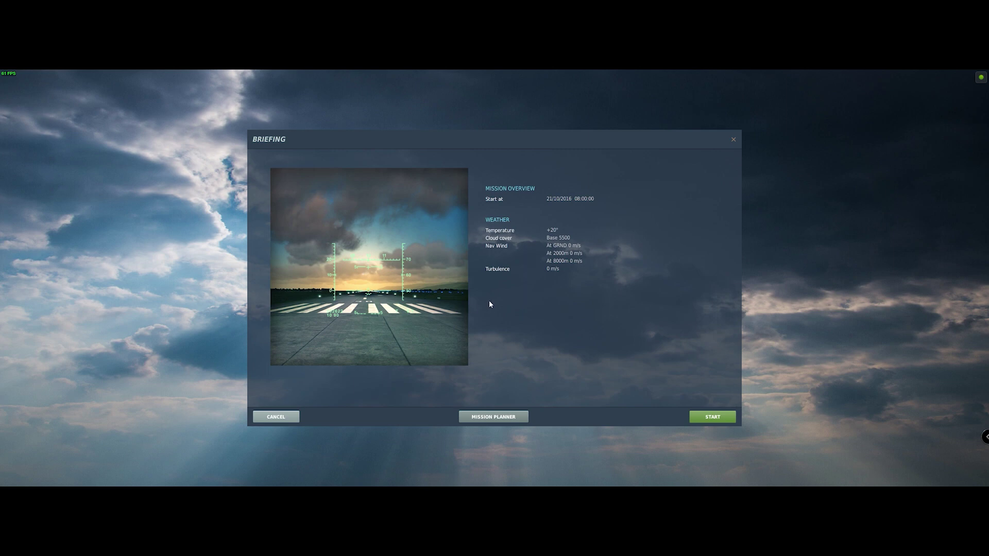
left_click(720, 423)
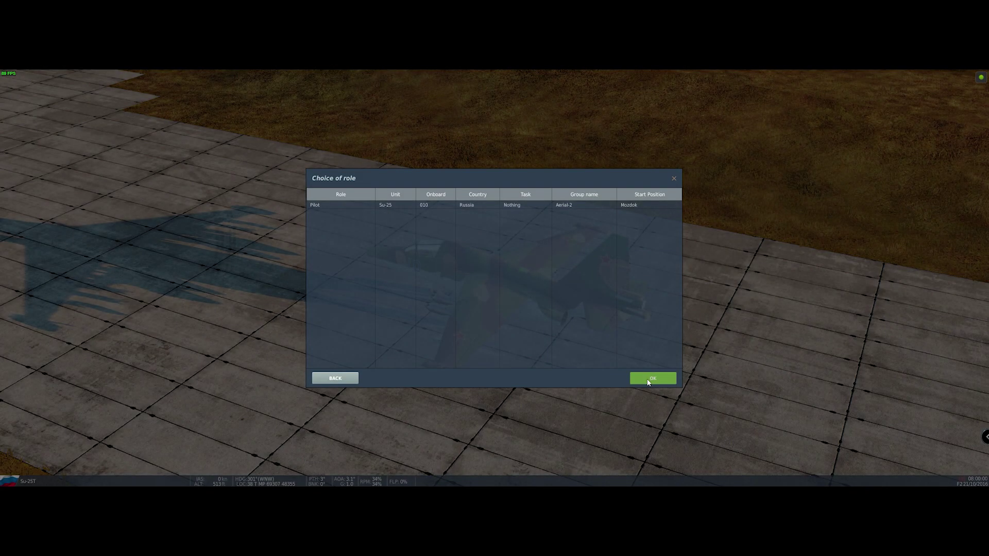
left_click(507, 205)
left_click(652, 378)
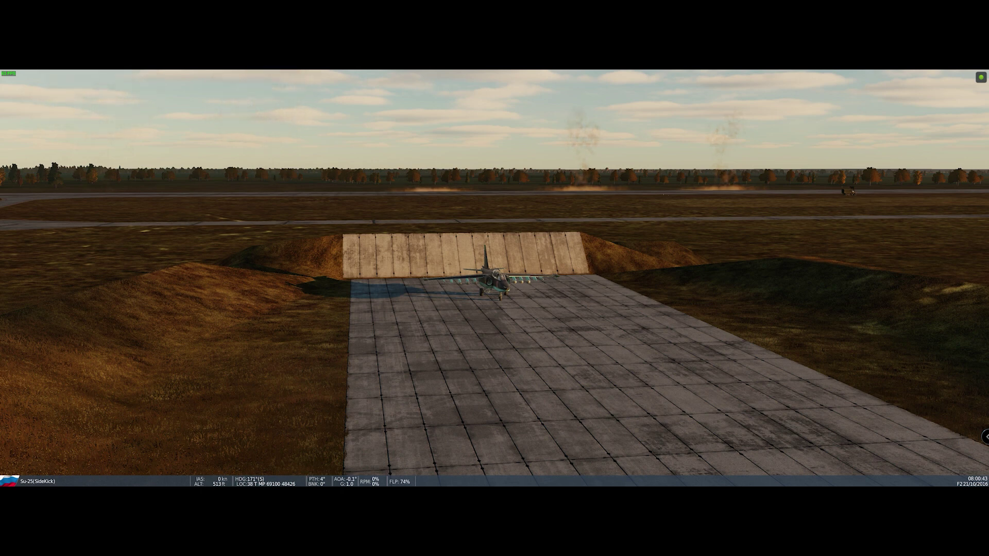
Quit the running mission and return from the debriefing to the mission editor
key("Escape")
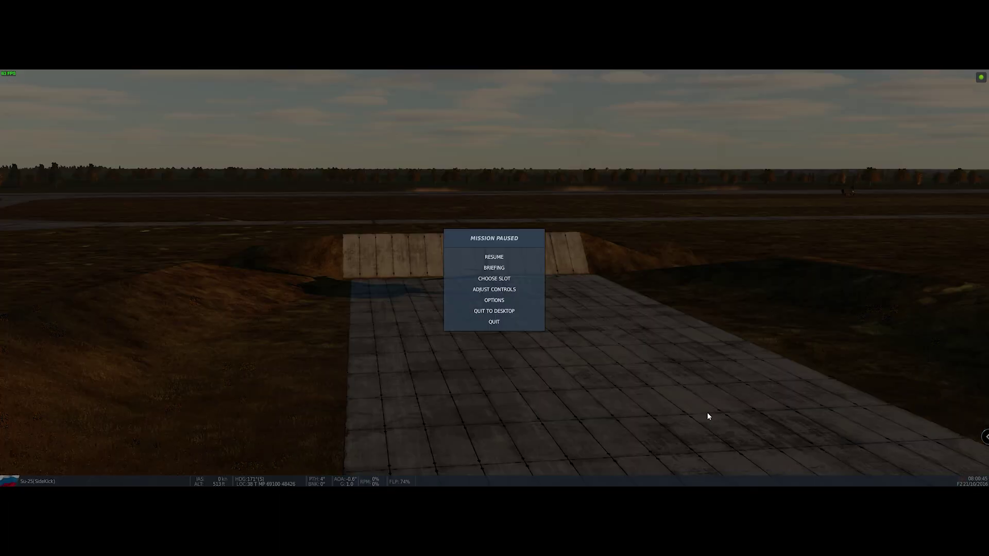
left_click(494, 322)
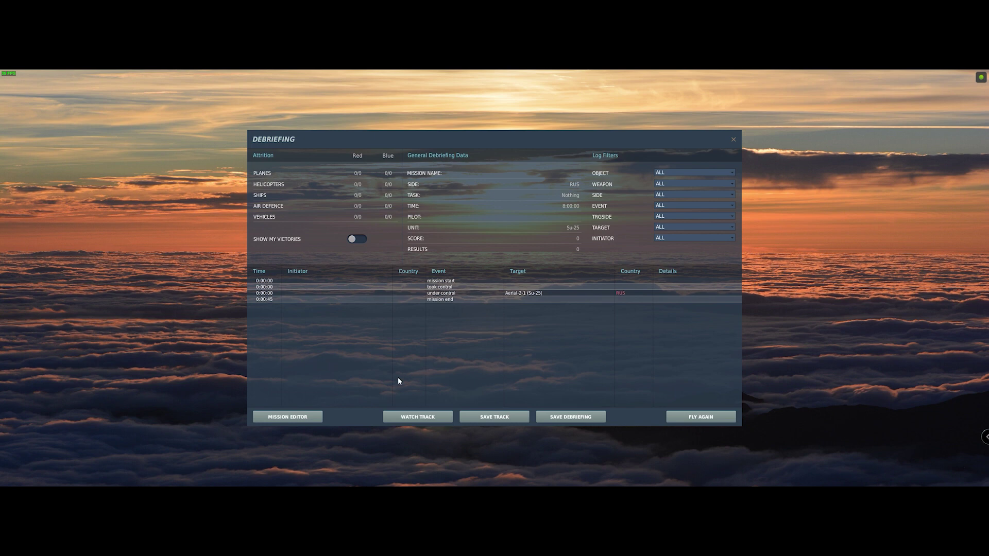
left_click(287, 416)
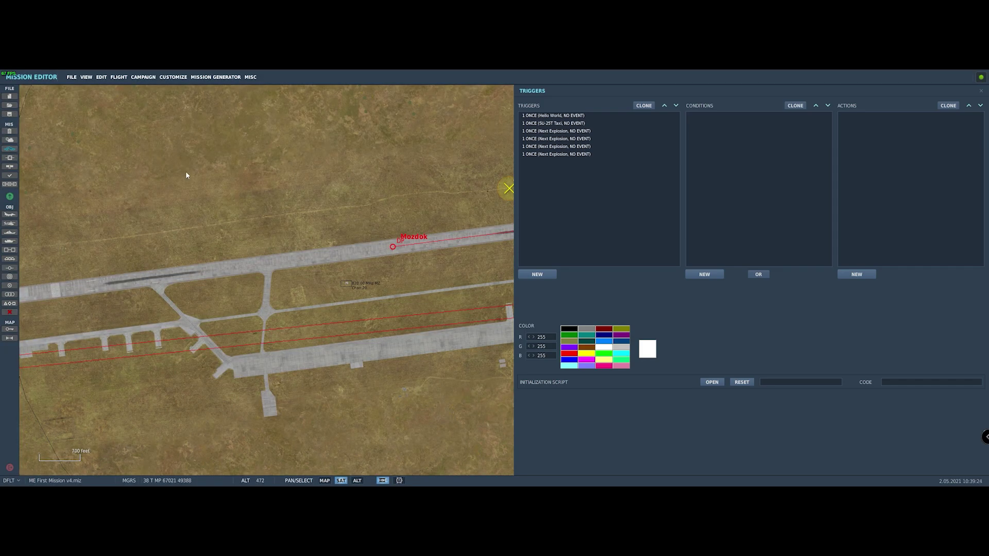
Change the SU-25T Taxi trigger's explosion action to a green SIGNAL FLARE in zone Test 1 with altitude 1 and bearing 90
left_click(566, 123)
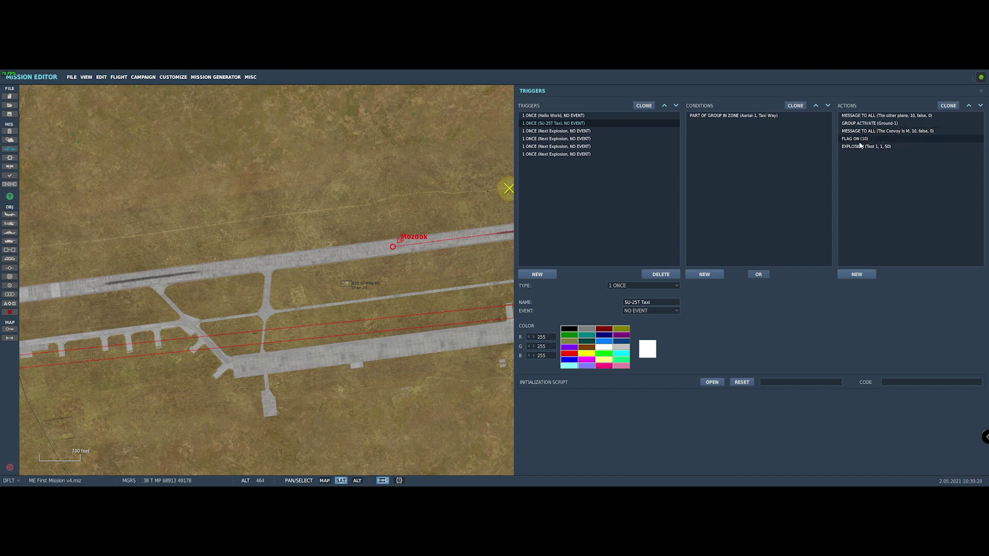
left_click(888, 147)
left_click(921, 286)
scroll(918, 319, "down", 5)
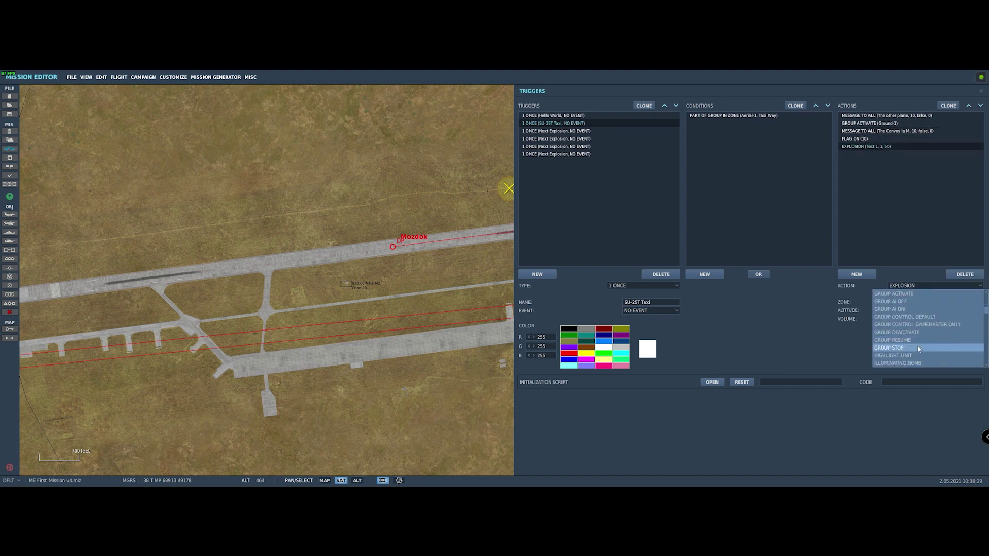
scroll(919, 349, "down", 2)
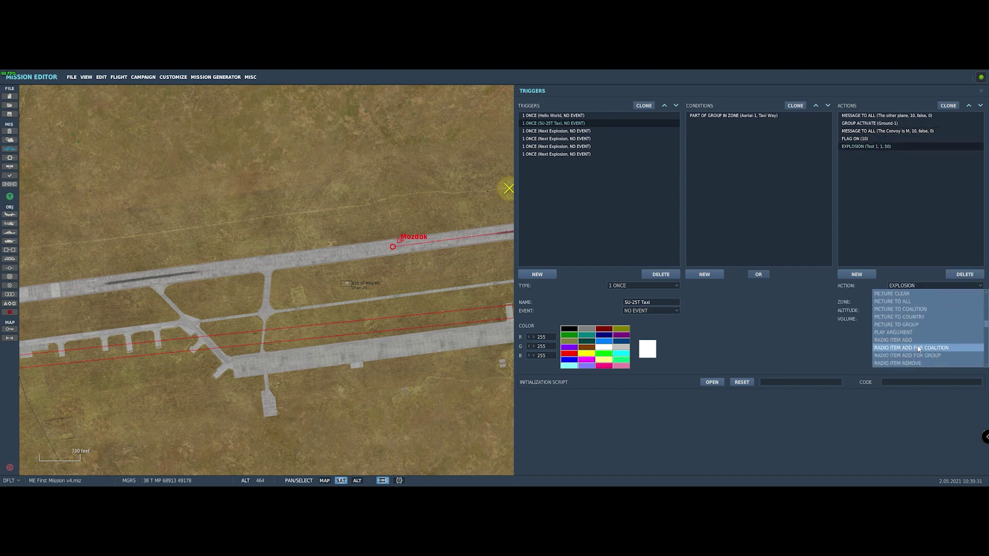
scroll(919, 349, "down", 1)
scroll(919, 348, "down", 2)
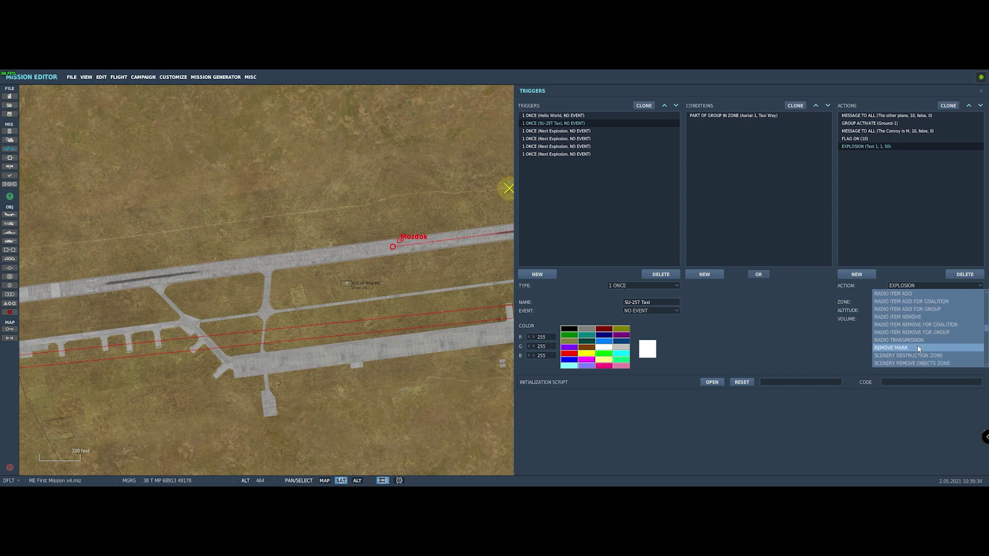
scroll(919, 348, "down", 3)
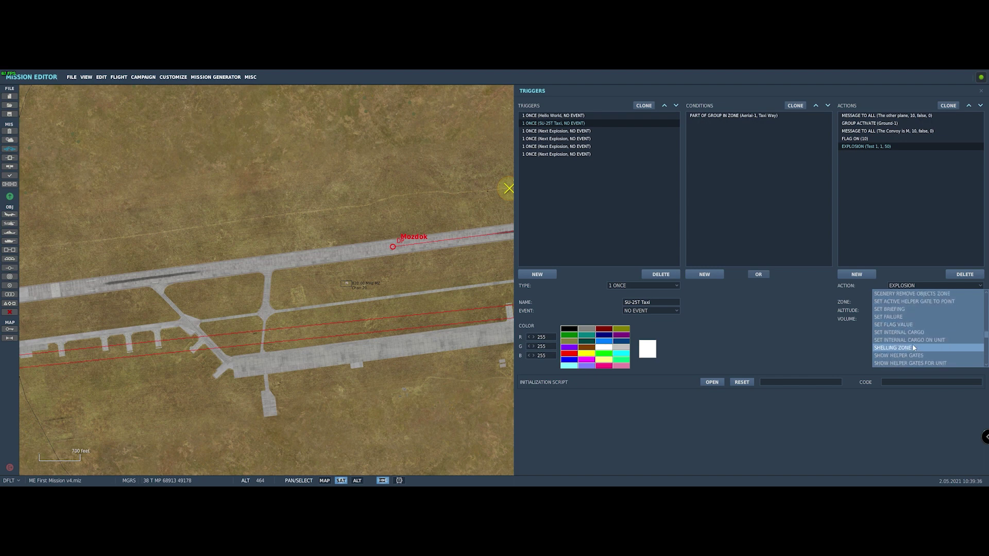
scroll(912, 346, "down", 1)
left_click(912, 344)
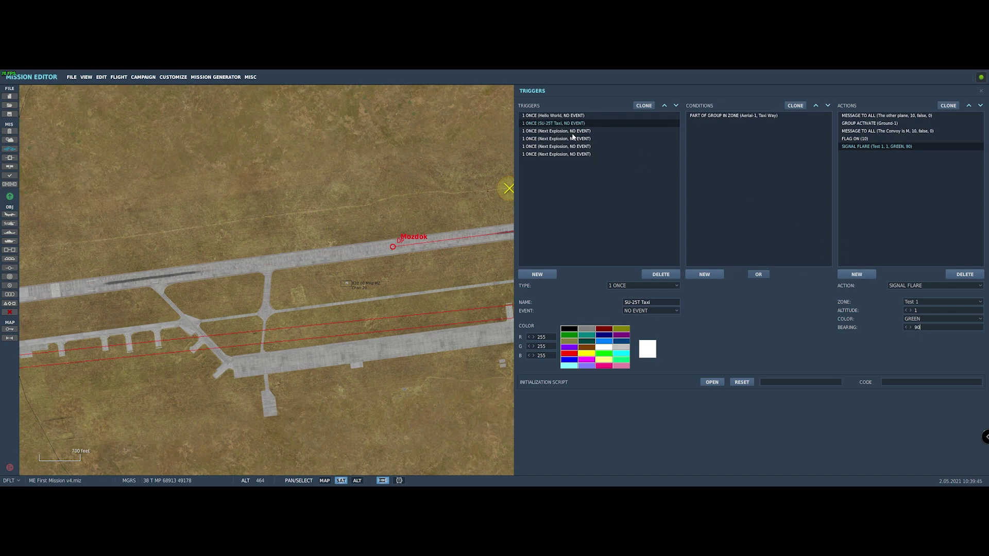
Change the first Next Explosion trigger's explosion action to a red SIGNAL FLARE in zone Test 2 with altitude 1 and bearing 90
left_click(570, 131)
left_click(875, 116)
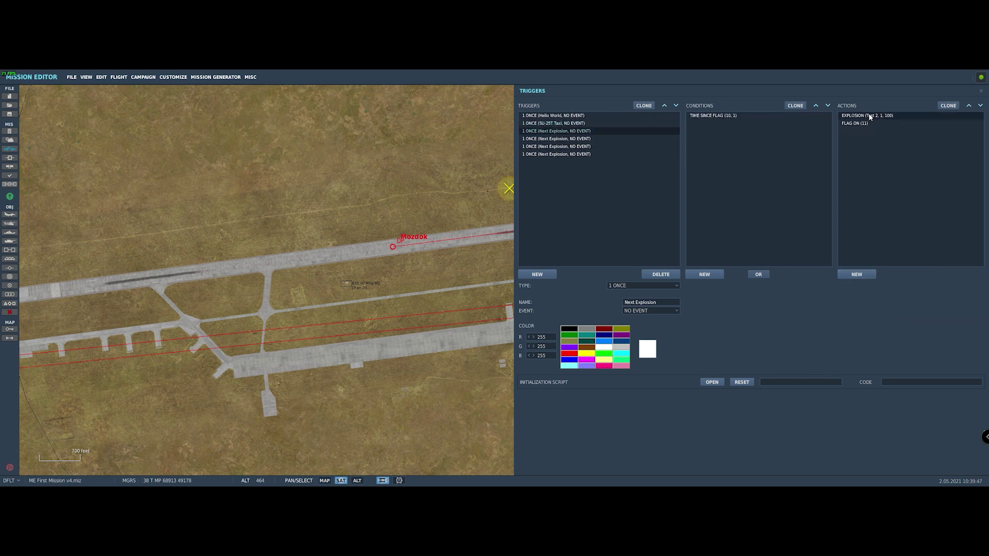
left_click(910, 286)
scroll(911, 339, "down", 10)
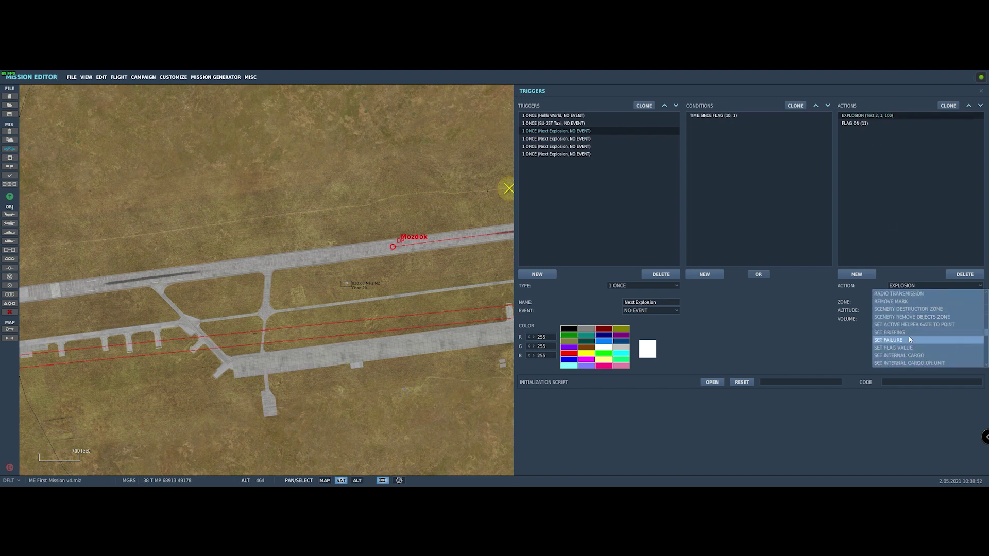
scroll(902, 355, "down", 3)
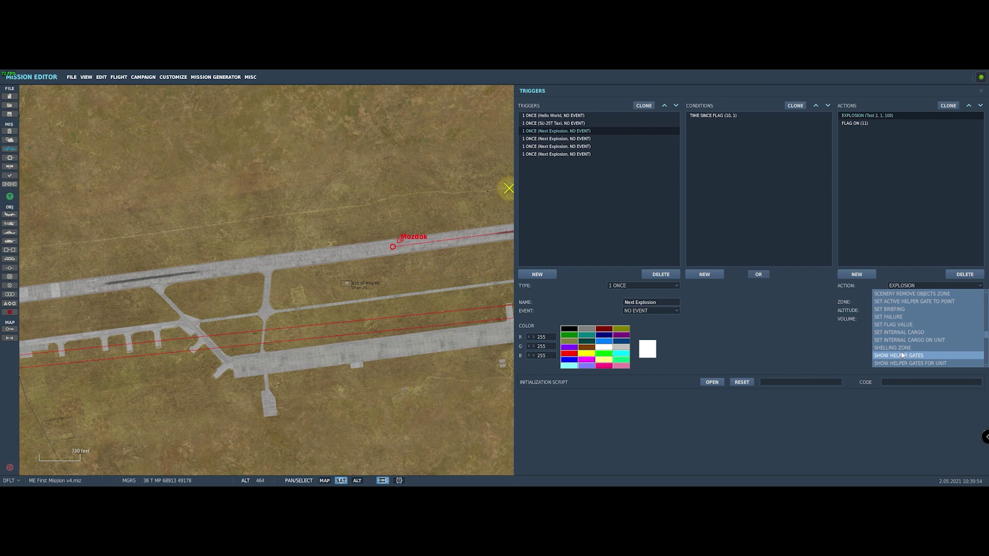
scroll(902, 356, "down", 1)
left_click(903, 357)
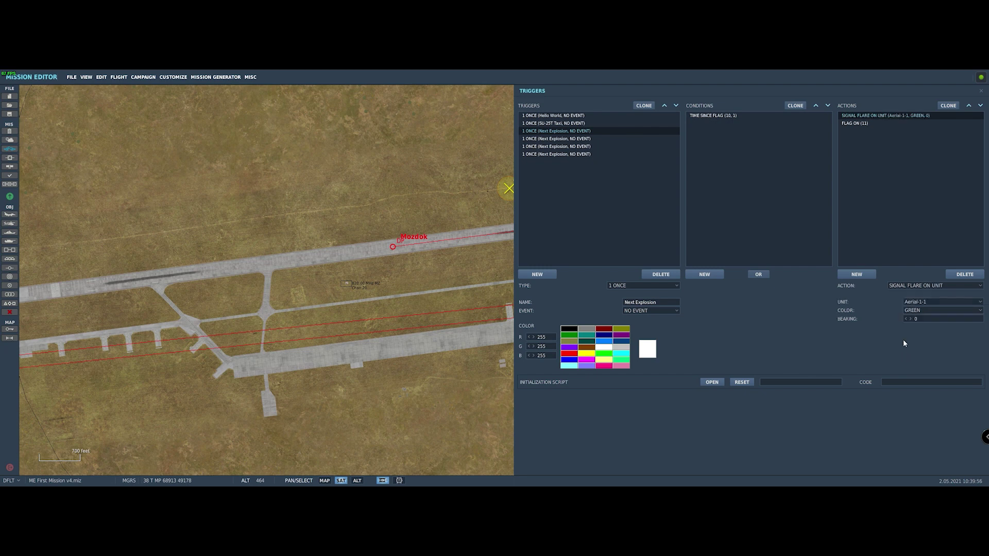
left_click(917, 286)
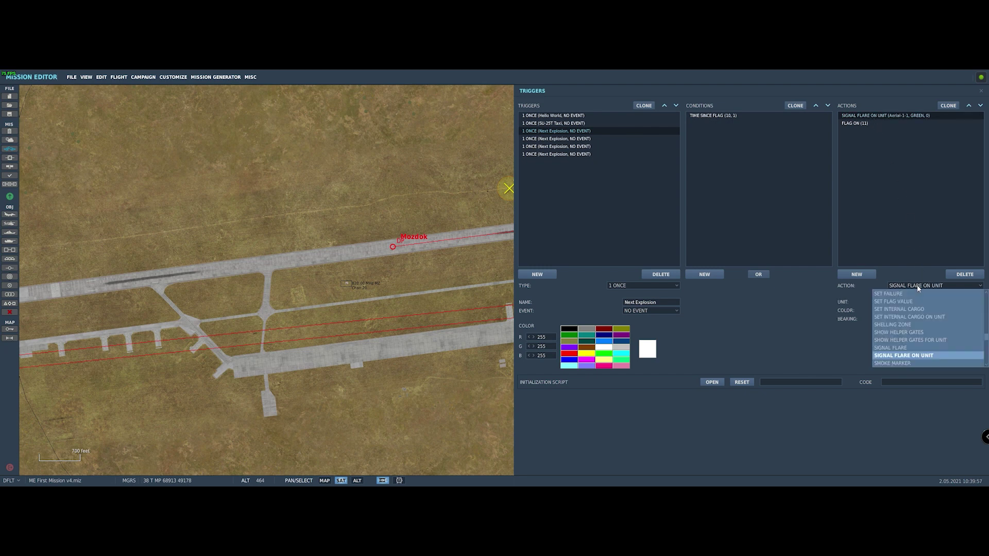
left_click(906, 348)
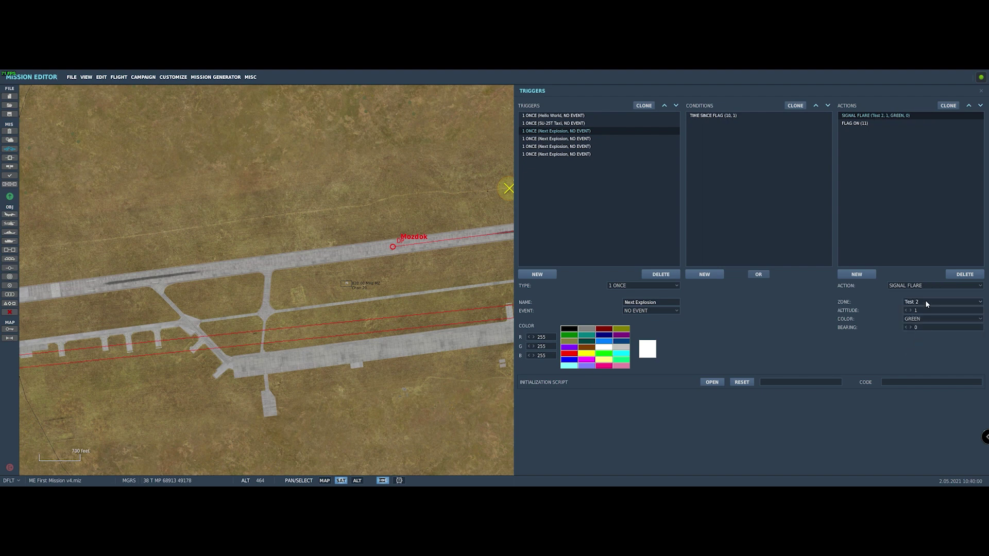
left_click(925, 319)
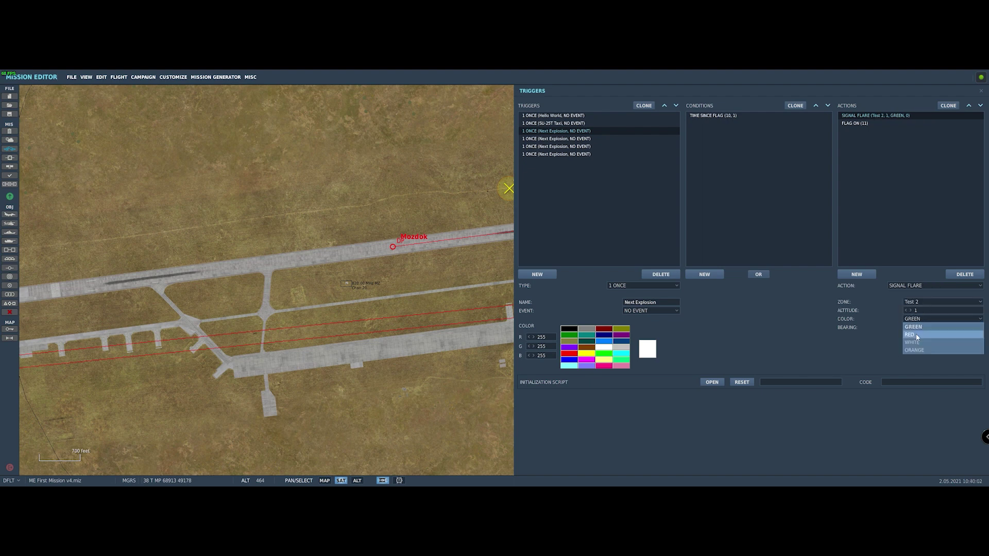
left_click(916, 334)
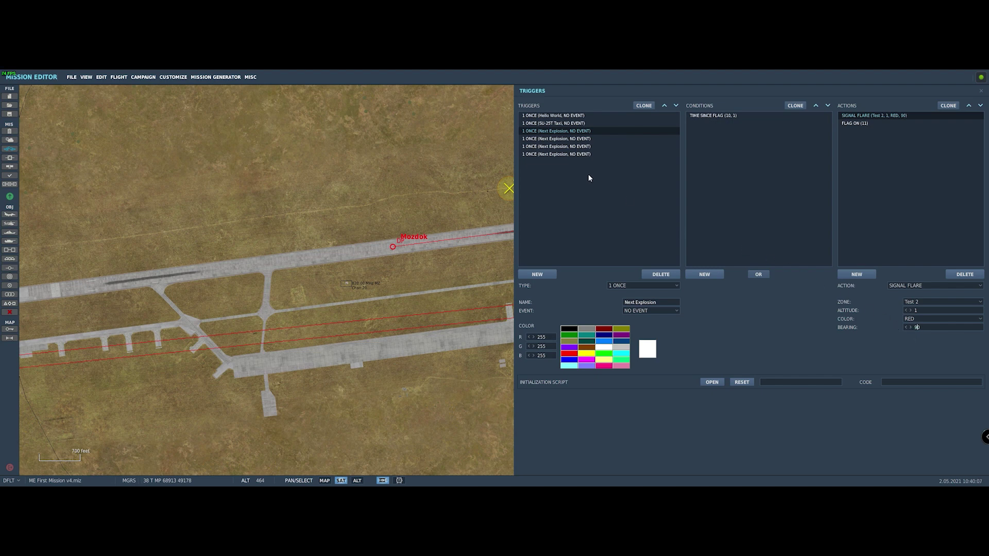
Change the second Next Explosion trigger's explosion action to a white SIGNAL FLARE in zone Test 3
left_click(561, 139)
left_click(857, 116)
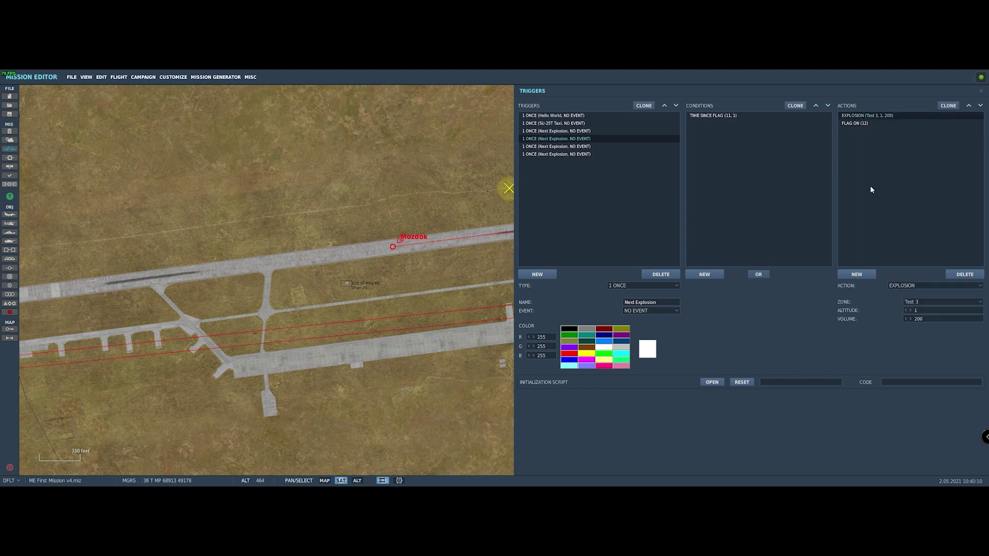
left_click(920, 289)
scroll(905, 357, "down", 5)
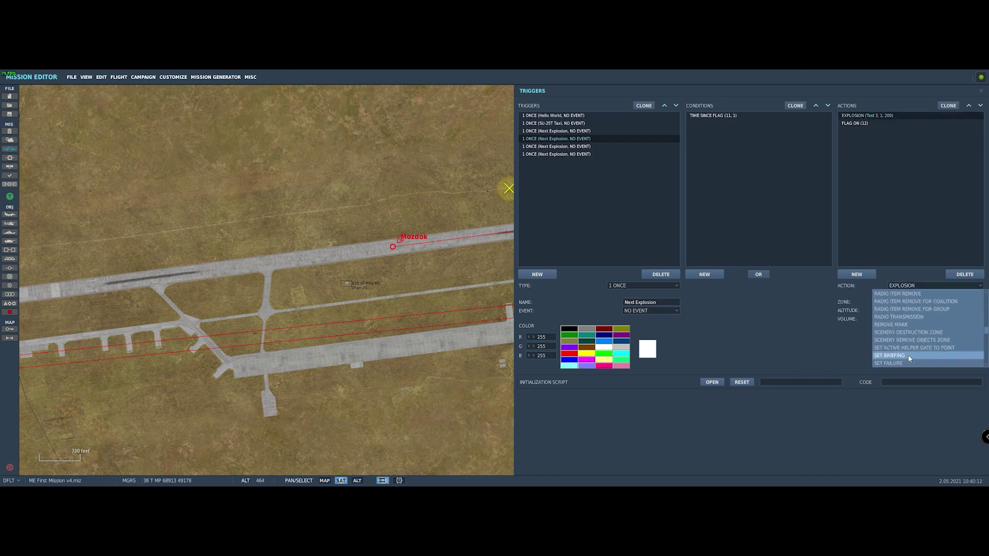
scroll(908, 354, "down", 2)
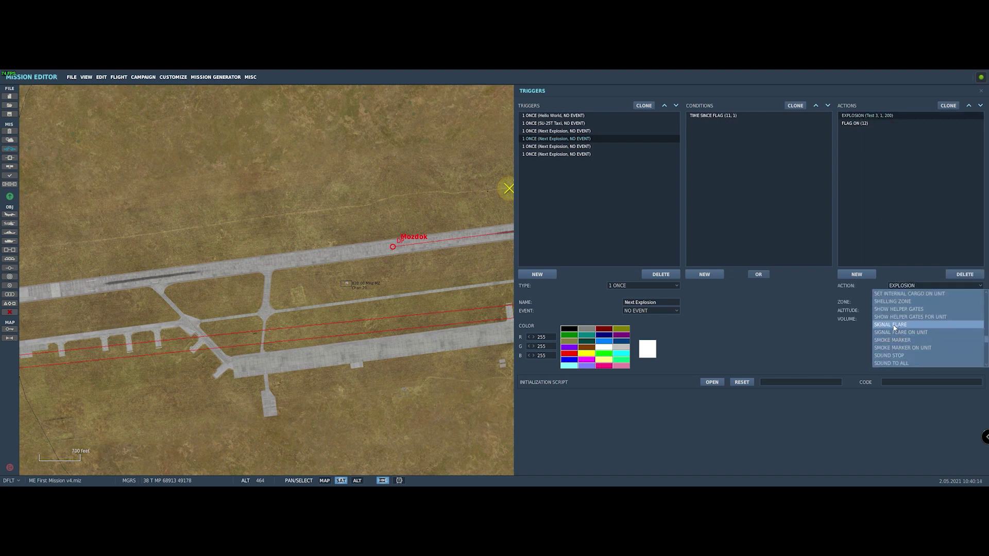
left_click(917, 326)
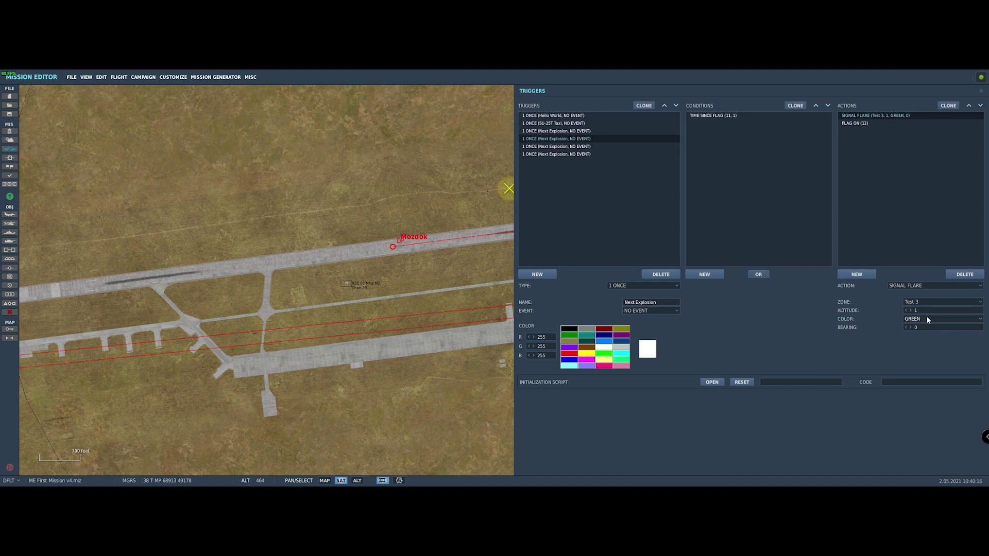
left_click(925, 318)
left_click(921, 343)
Change the third Next Explosion trigger's explosion action to an orange SIGNAL FLARE in zone Test 4 with bearing 270
left_click(579, 147)
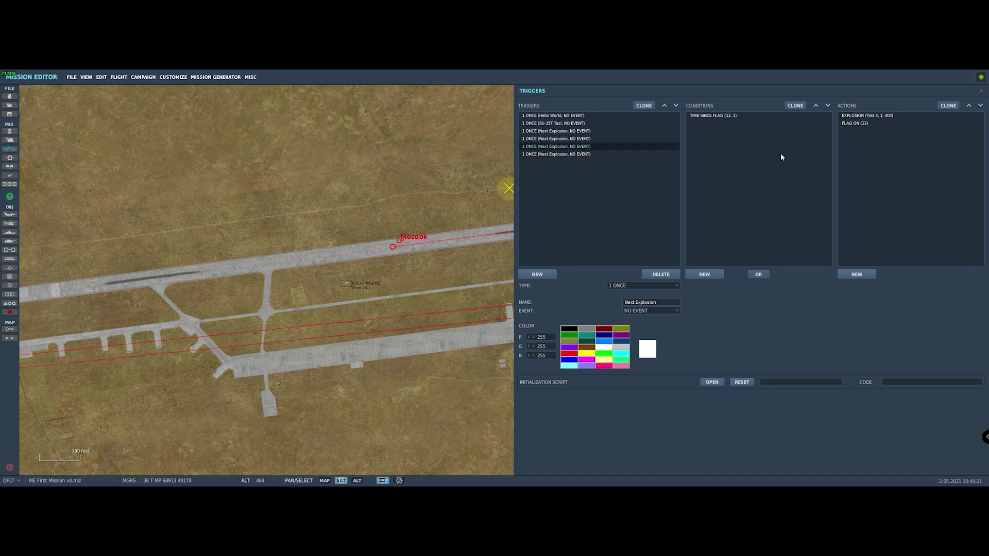
left_click(858, 117)
left_click(909, 286)
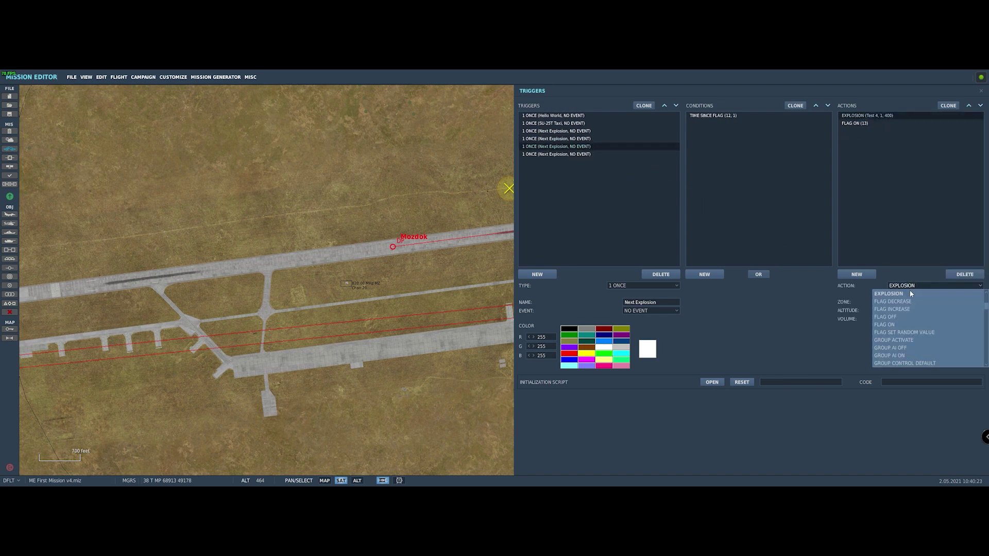
scroll(902, 334, "down", 7)
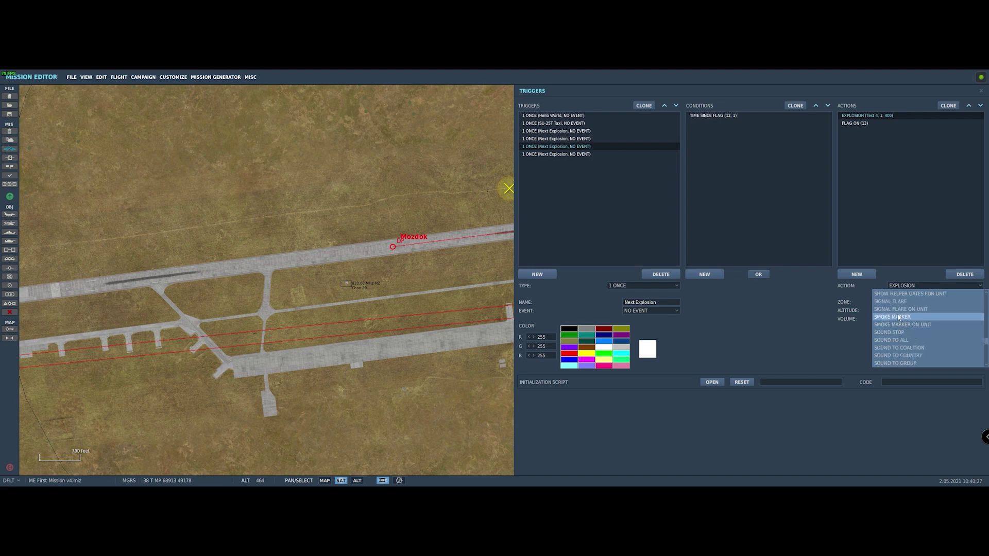
left_click(893, 323)
left_click(917, 318)
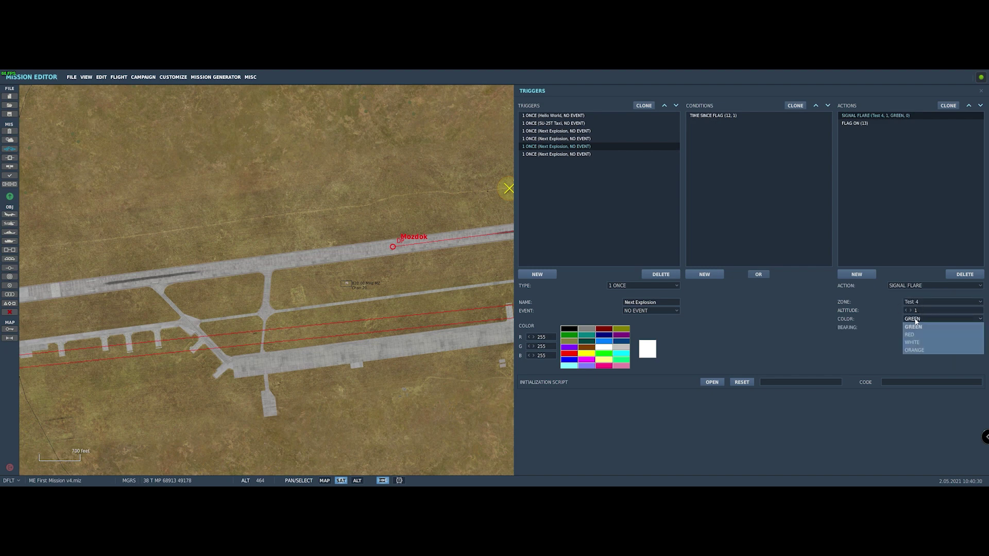
left_click(919, 338)
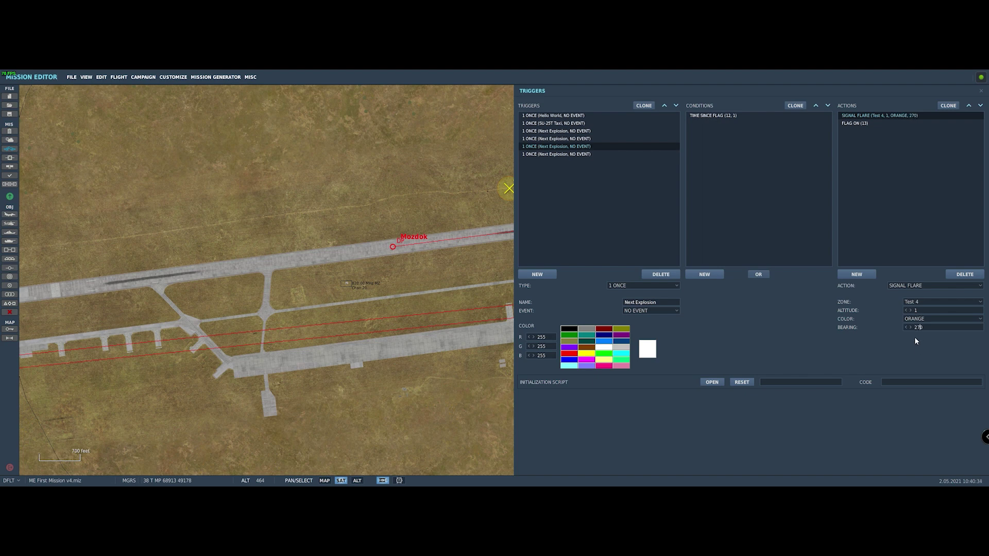
Delete the last Next Explosion trigger, which fires in zone Test 5, and return to the full map
left_click(563, 154)
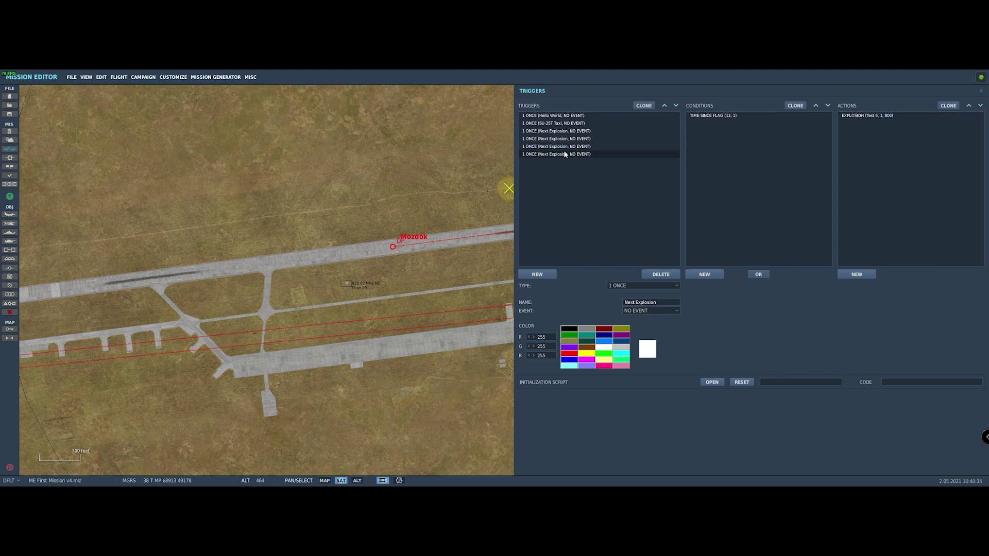
left_click(662, 277)
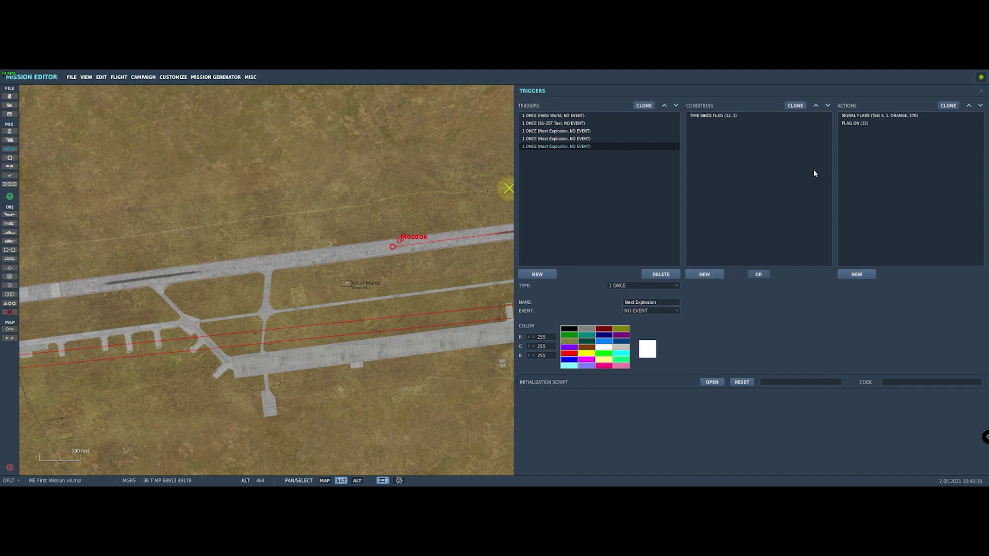
left_click(337, 199)
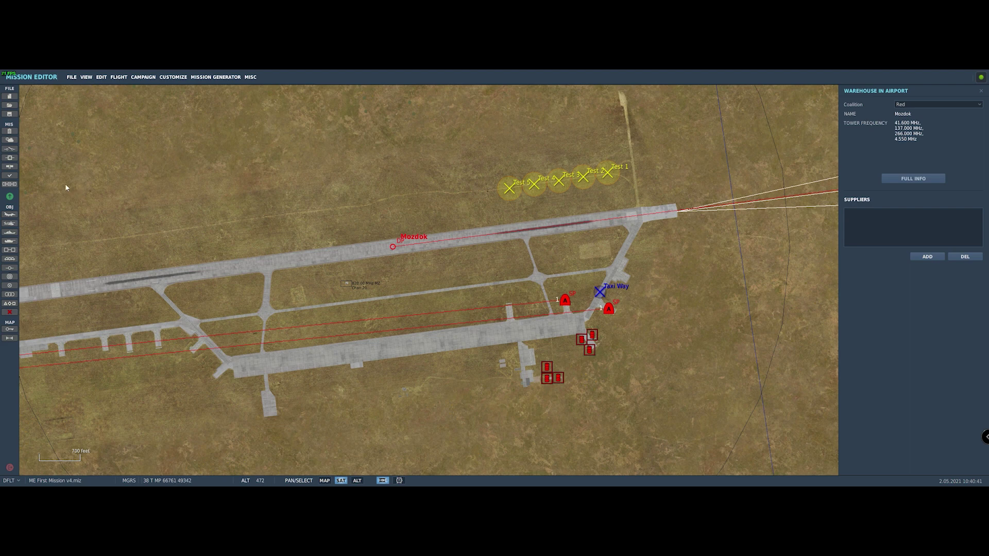
Save the mission as ME First Mission v5.miz, overwriting the existing file
left_click(69, 78)
left_click(78, 110)
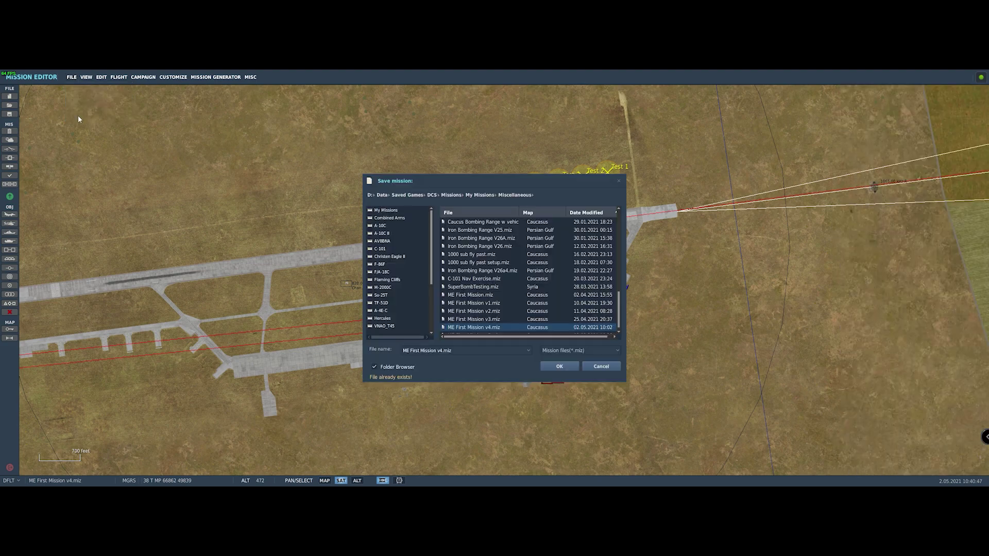
scroll(490, 326, "down", 1)
left_click(491, 328)
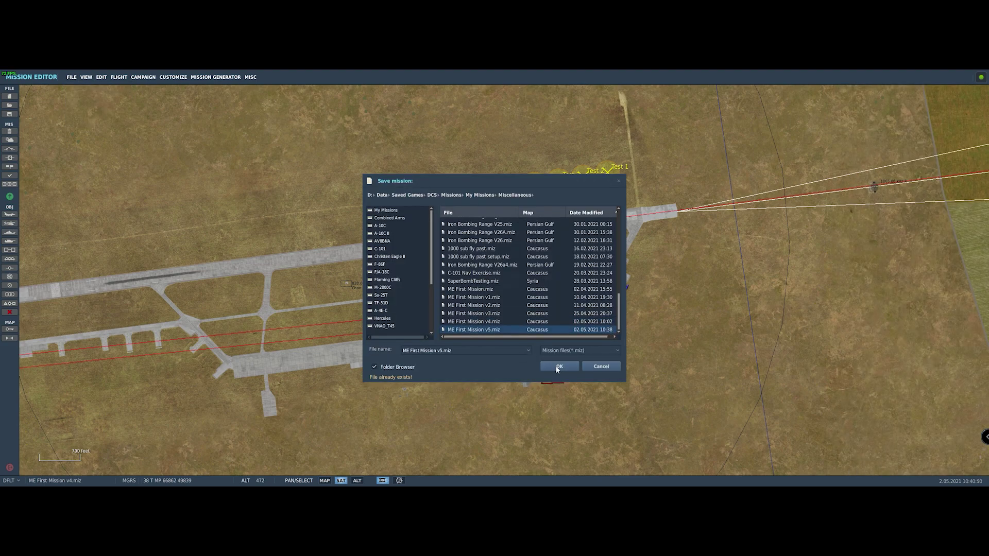
left_click(557, 368)
left_click(462, 293)
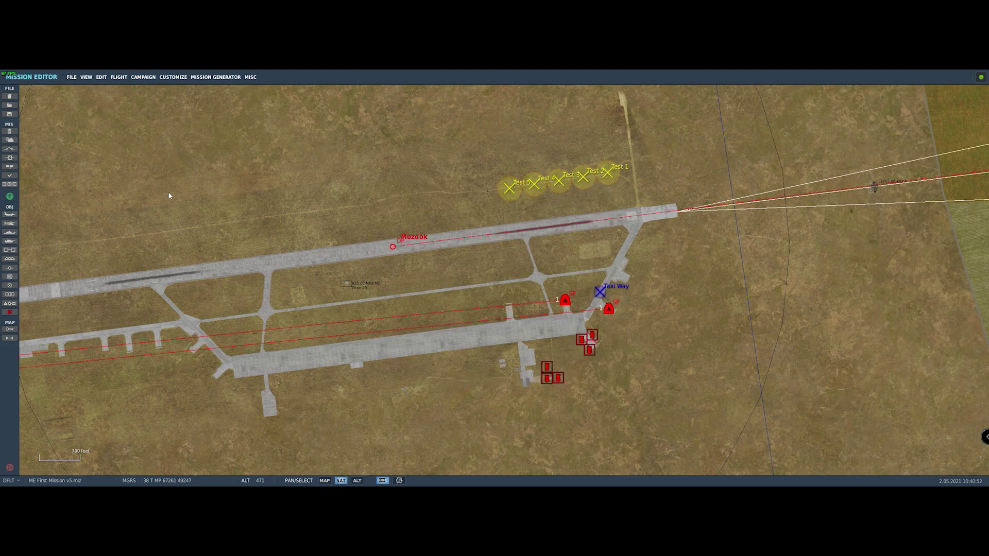
Launch the mission and start flying in the Su-25 pilot role at Mozdok
left_click(10, 198)
left_click(712, 416)
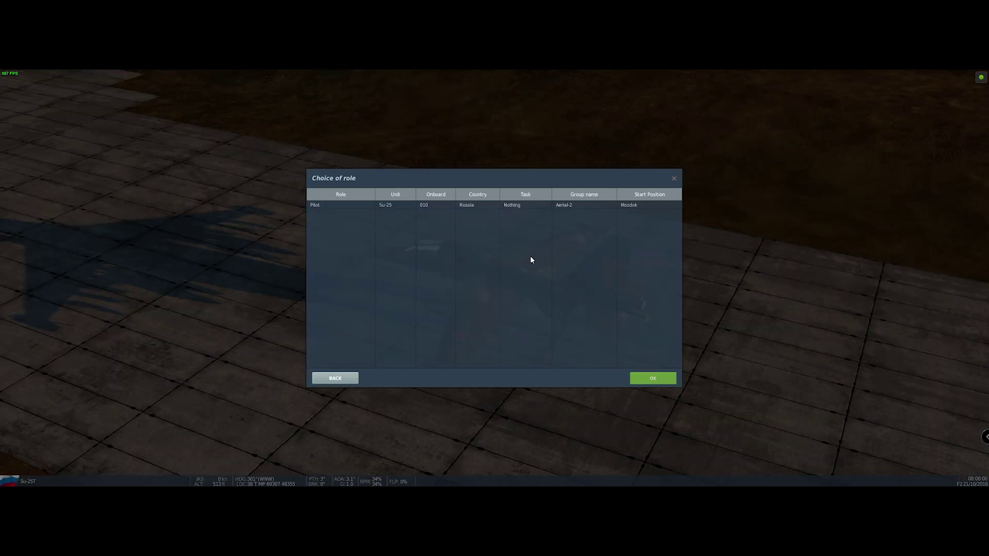
left_click(471, 206)
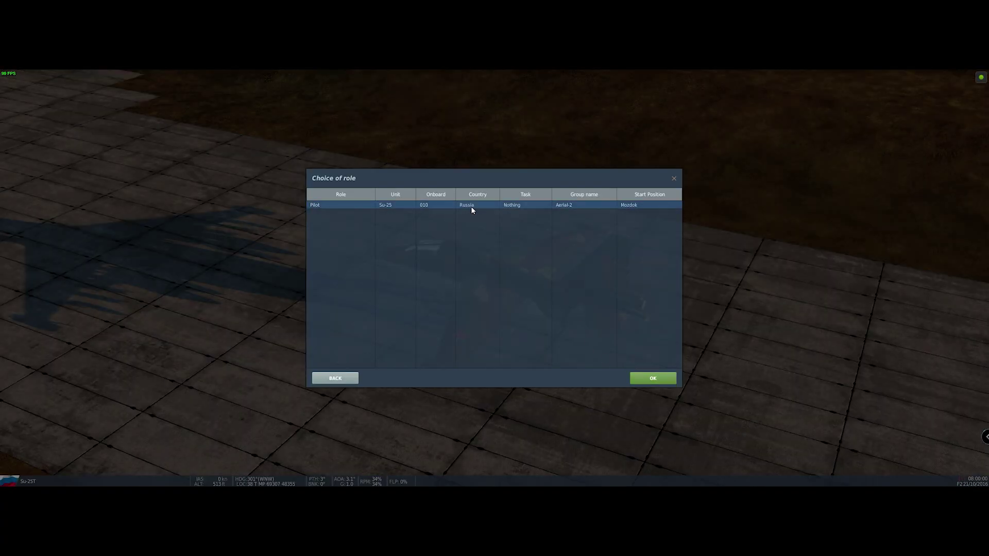
left_click(645, 378)
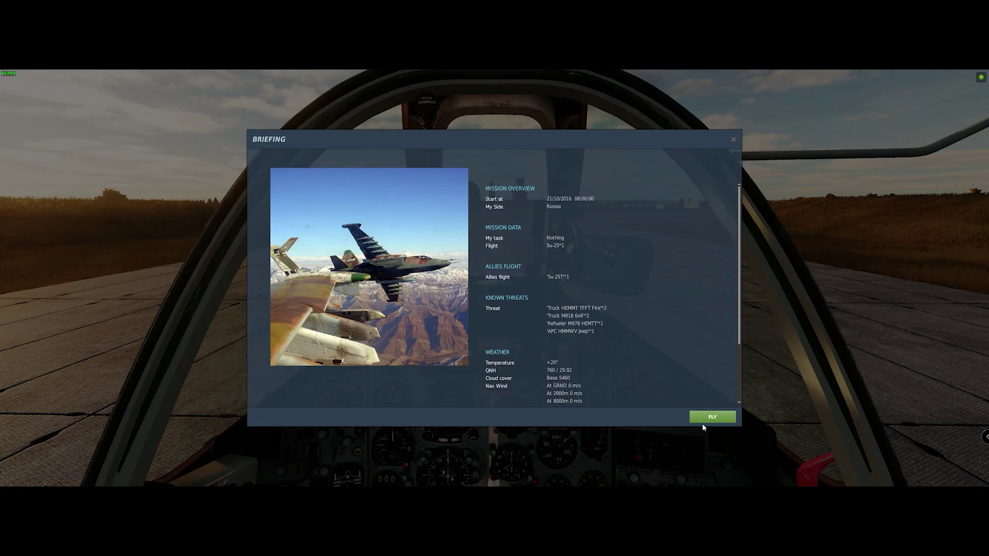
left_click(704, 418)
Watch from the external aircraft view, and quit the mission back to the mission editor
key("F2")
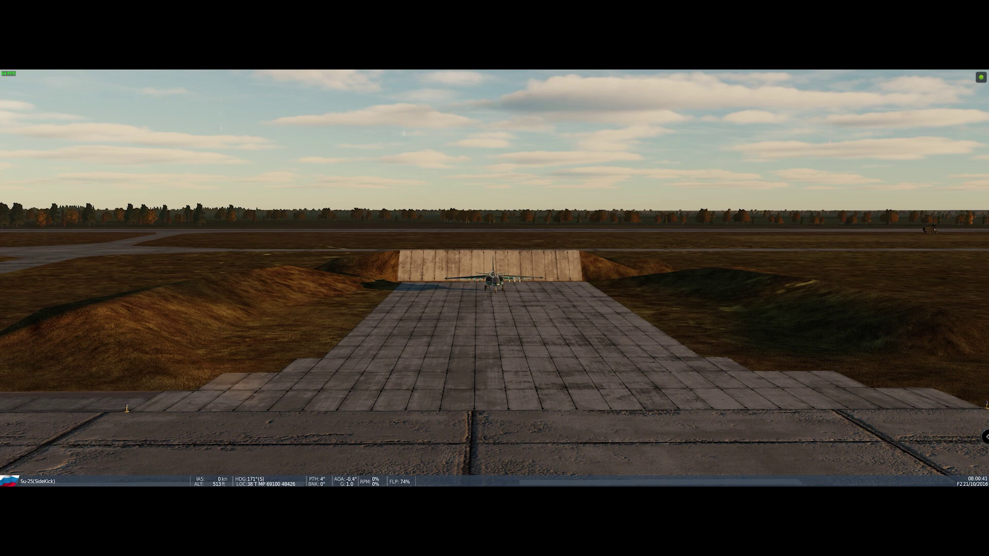
key("Escape")
left_click(487, 323)
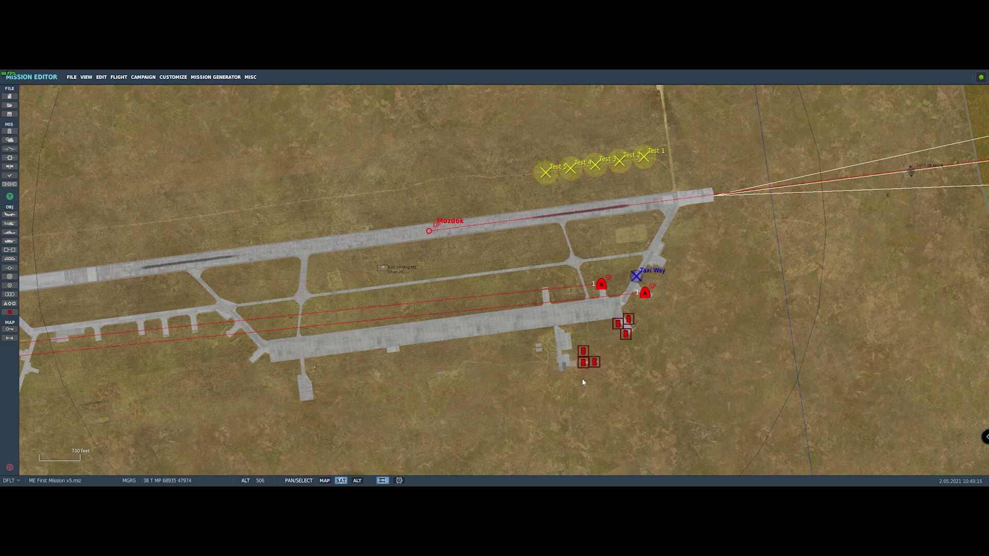
Place a circular trigger zone on the northernmost tank row beside the Mozdok apron, named Scenery Zone with a 200-foot radius
scroll(582, 382, "up", 10)
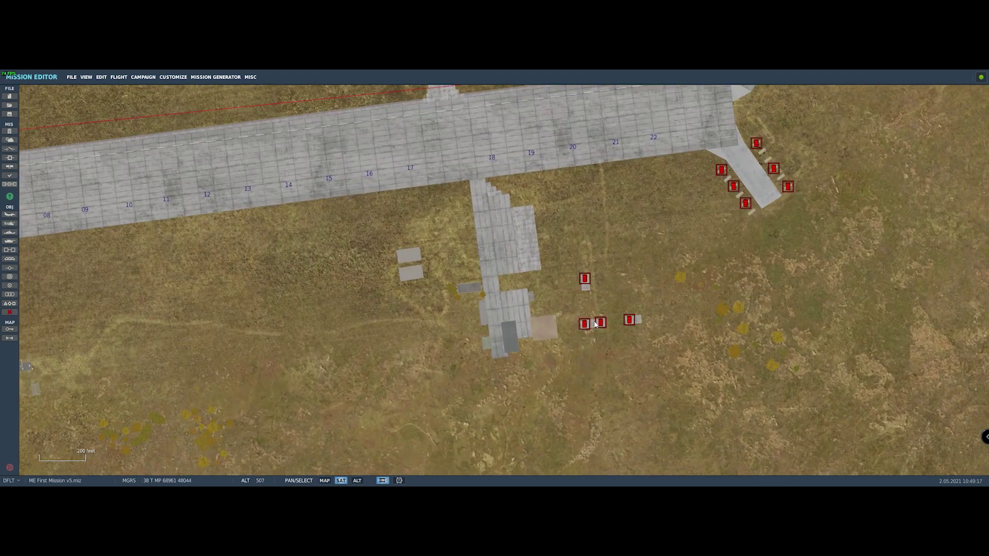
scroll(601, 293, "up", 4)
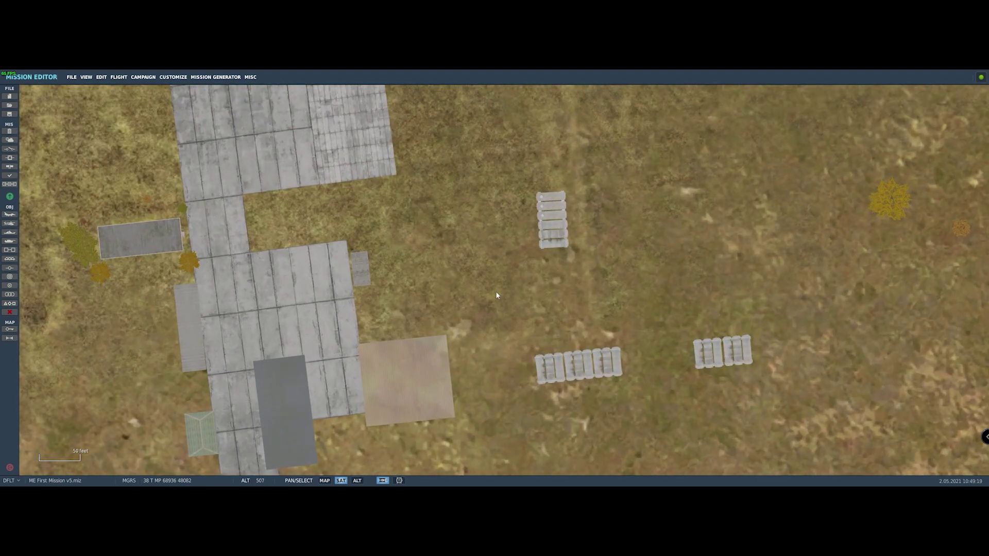
left_click(9, 285)
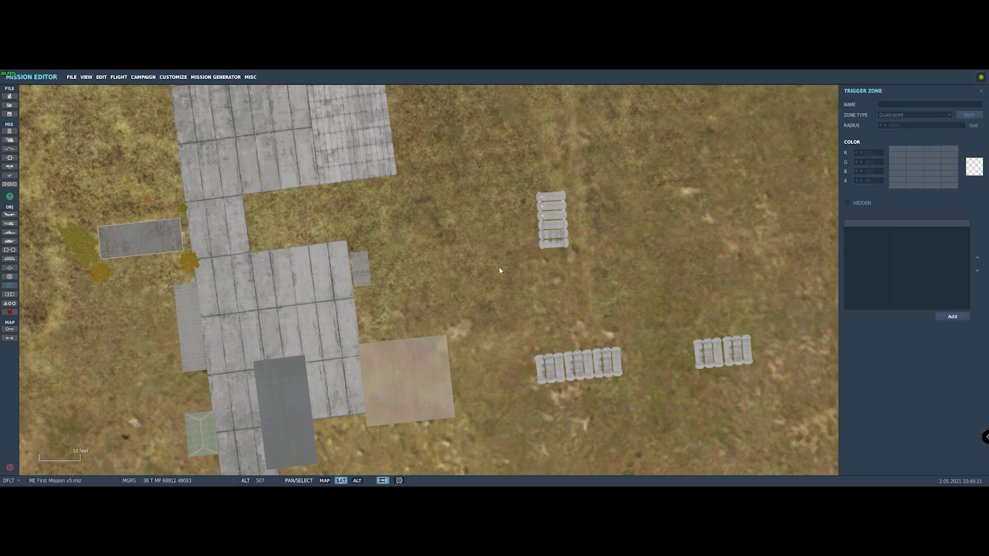
left_click(553, 229)
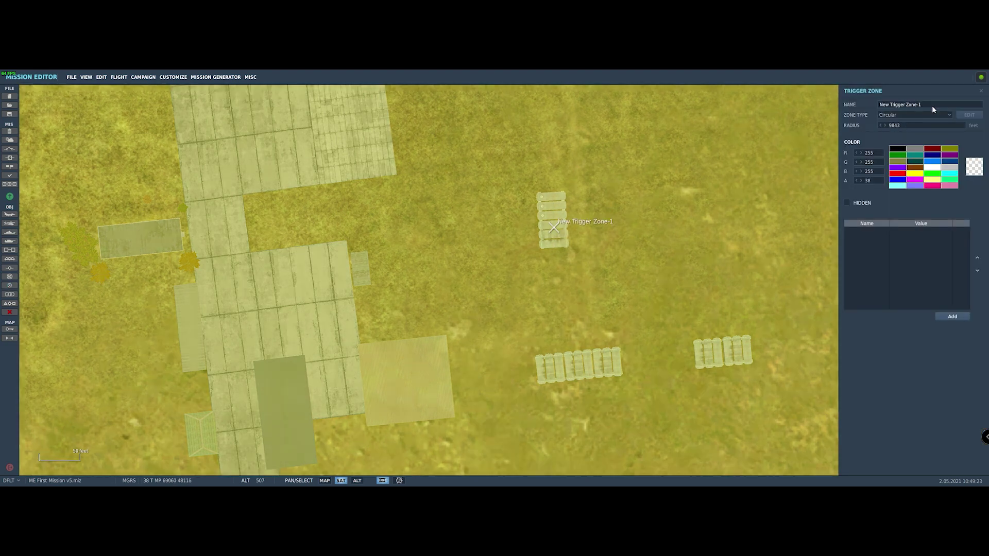
type("Scenery Zone")
left_click(884, 125)
key("ctrl+a")
type("200")
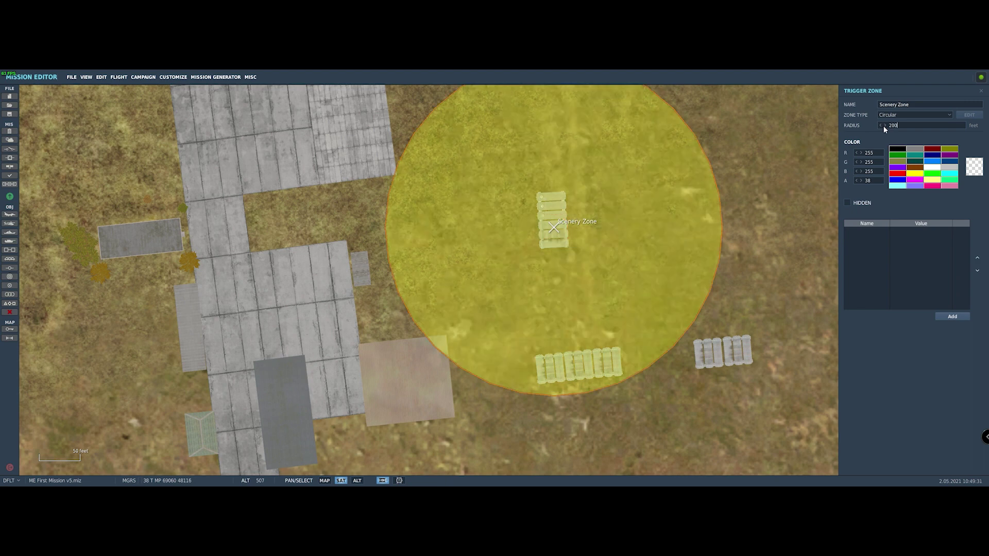
Change Scenery Zone to a quad-point zone and fit its four corners closely around the northernmost tank row
left_click(912, 115)
left_click(904, 126)
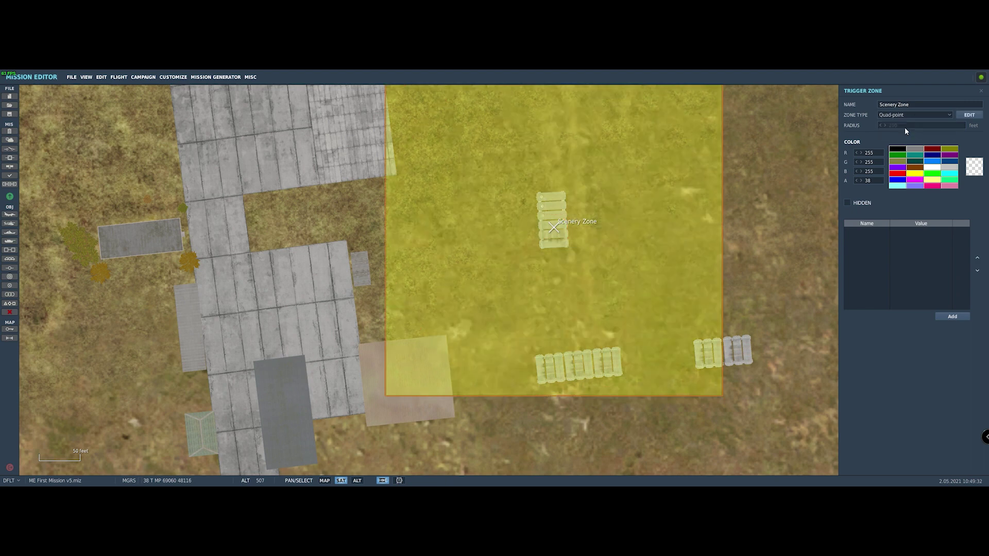
left_click(975, 116)
right_click_drag(742, 173, 756, 222)
left_click_drag(390, 110, 534, 242)
left_click_drag(728, 111, 597, 239)
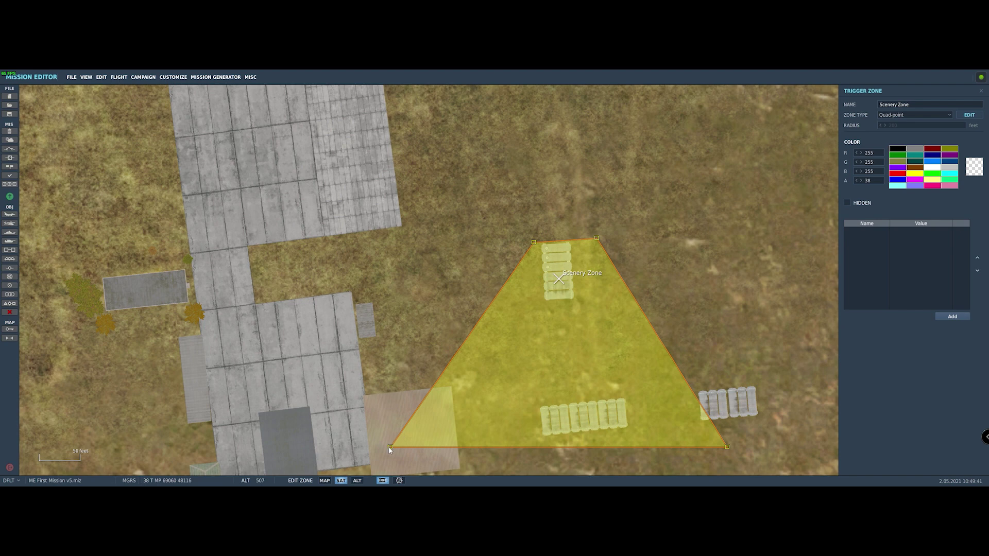
left_click_drag(389, 449, 539, 310)
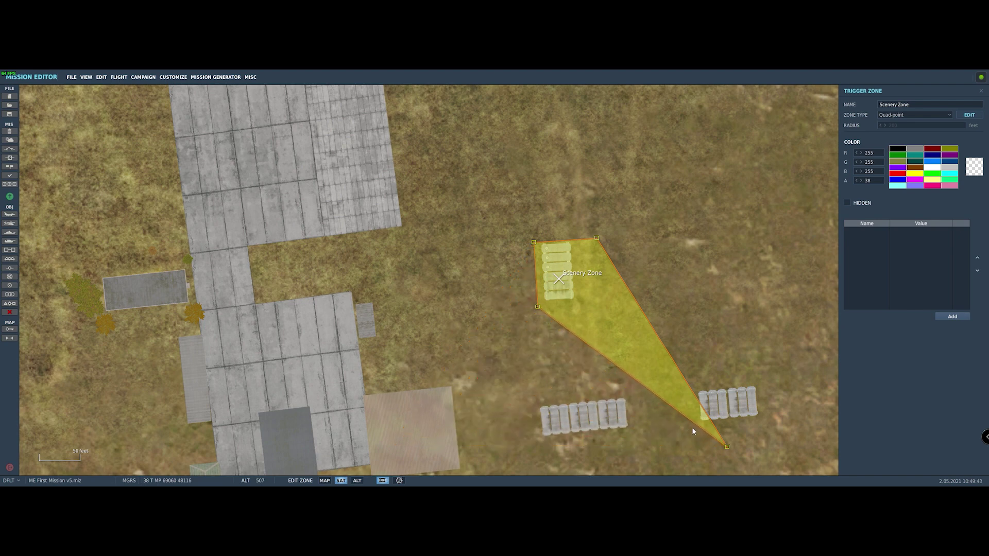
left_click_drag(728, 448, 581, 307)
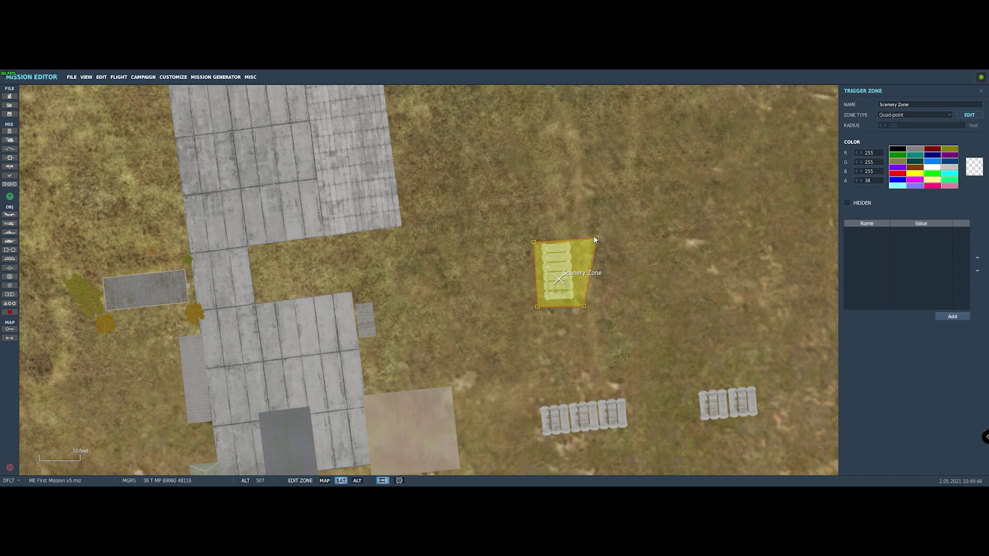
left_click_drag(595, 240, 579, 243)
left_click(969, 116)
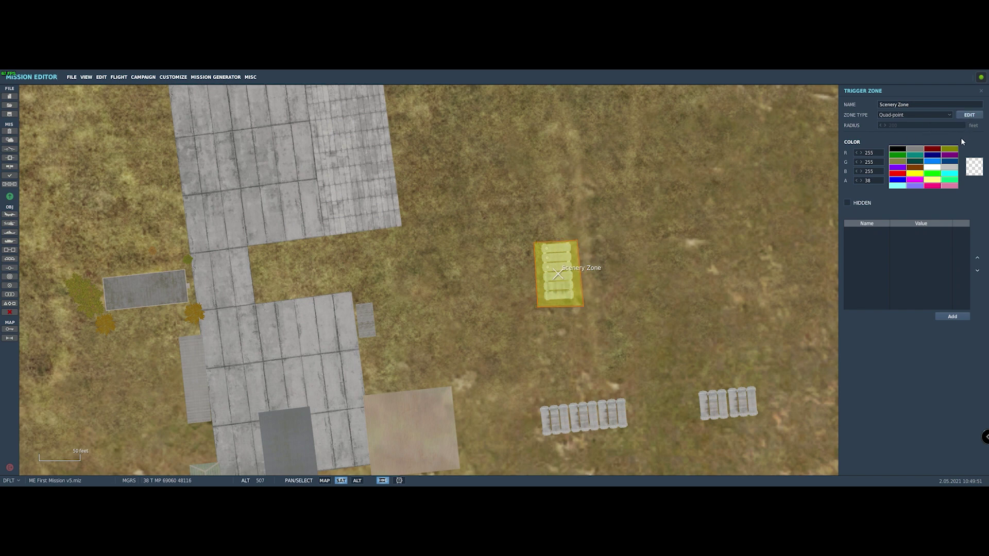
left_click(632, 298)
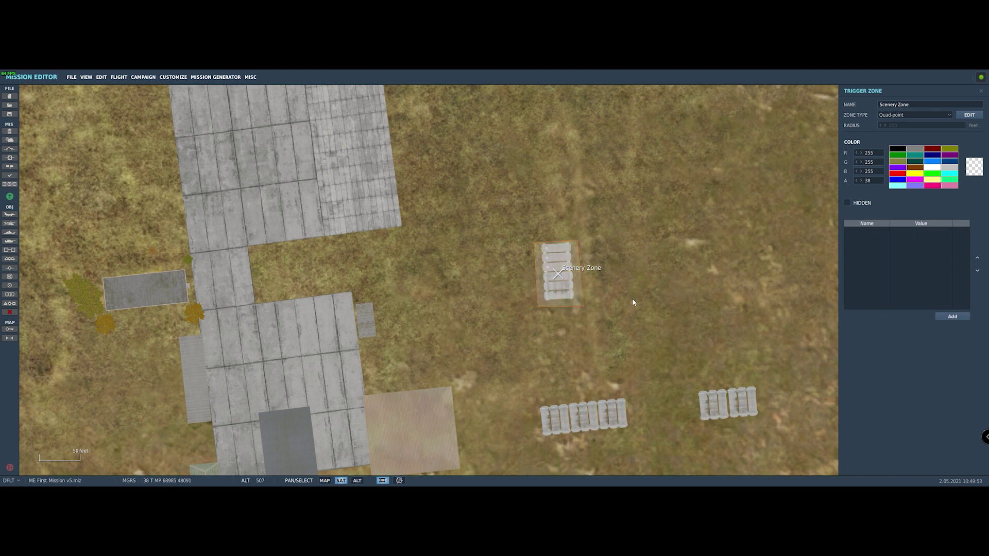
Copy Scenery Zone onto the easternmost tank row and reshape the copy's corners to enclose that row
left_click(560, 277)
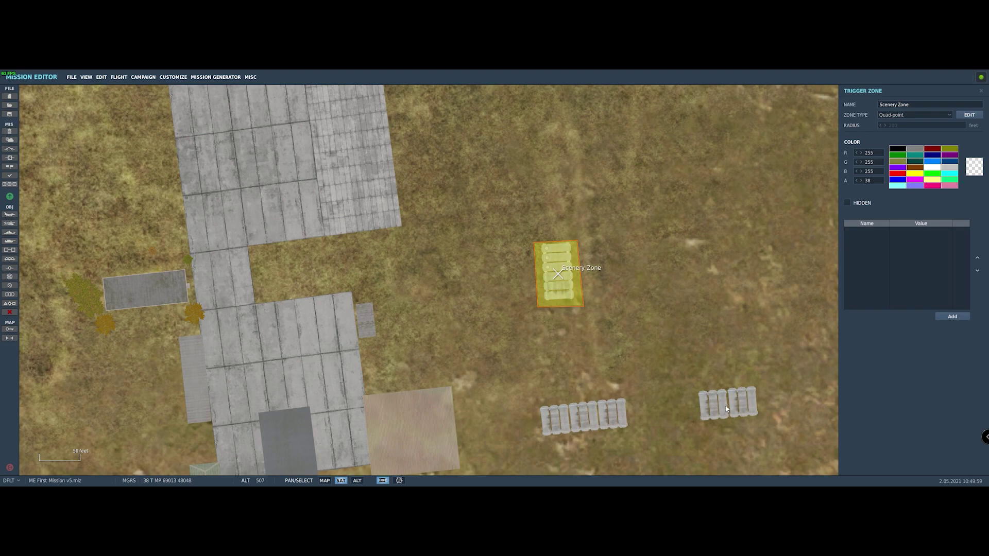
scroll(726, 409, "down", 6)
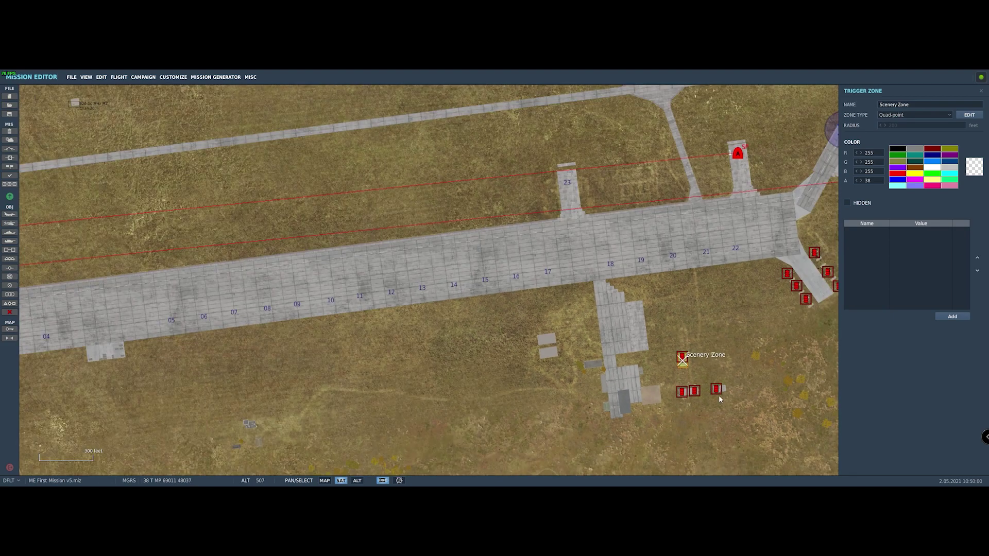
scroll(720, 398, "up", 5)
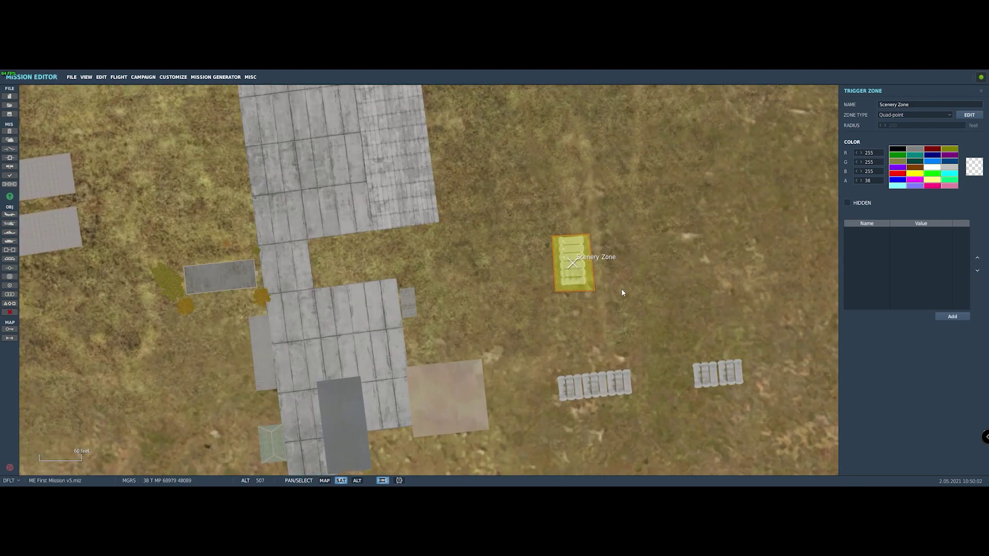
key("ctrl+v")
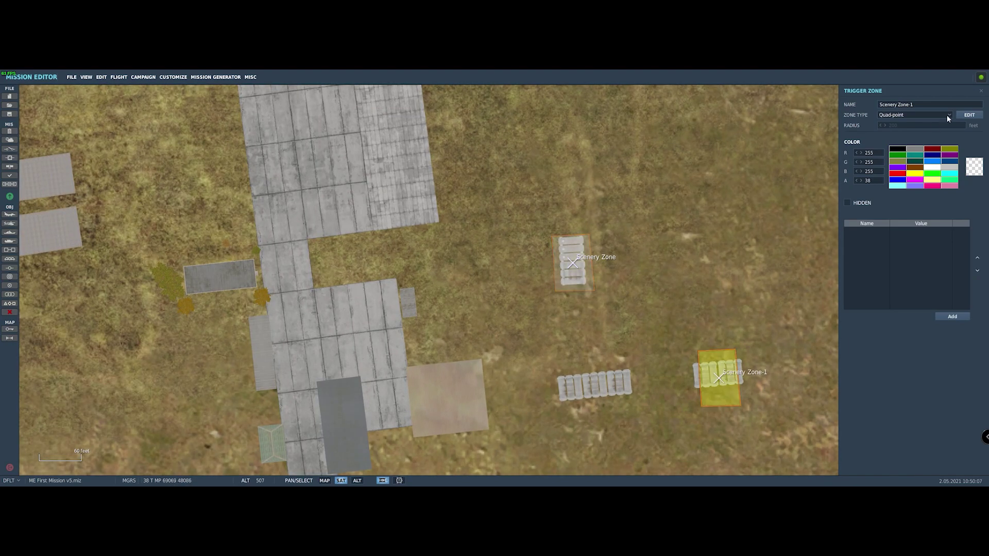
left_click(969, 115)
left_click_drag(698, 351, 746, 355)
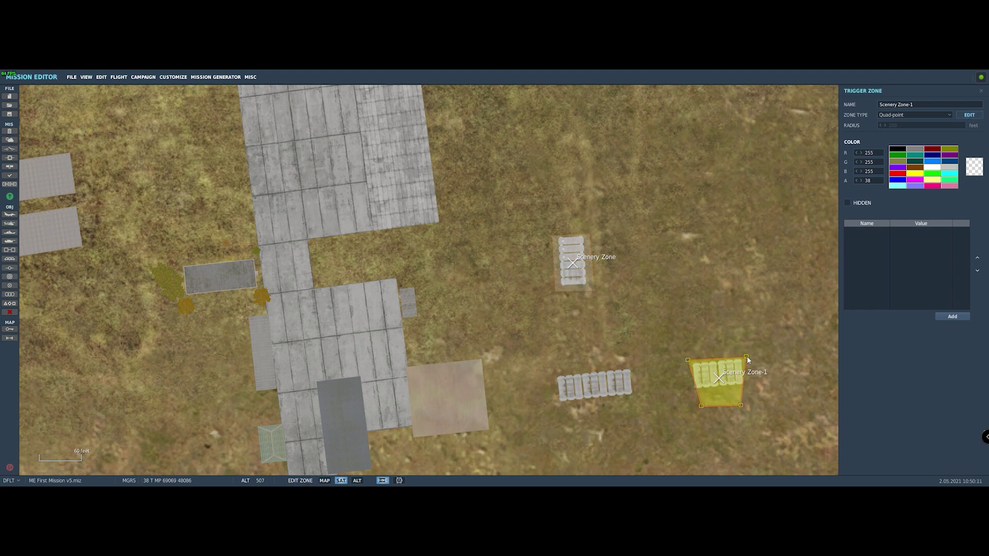
left_click_drag(701, 405, 748, 389)
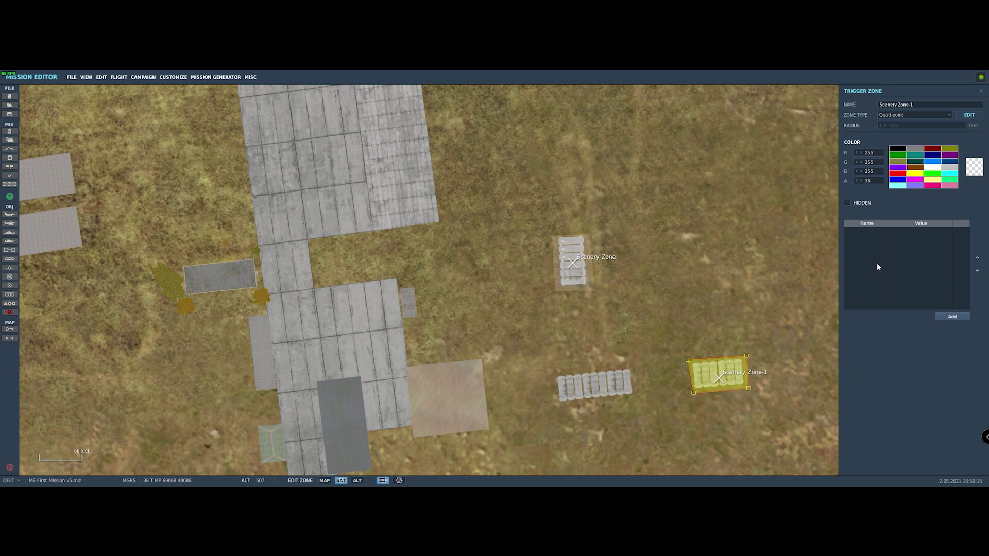
left_click(965, 116)
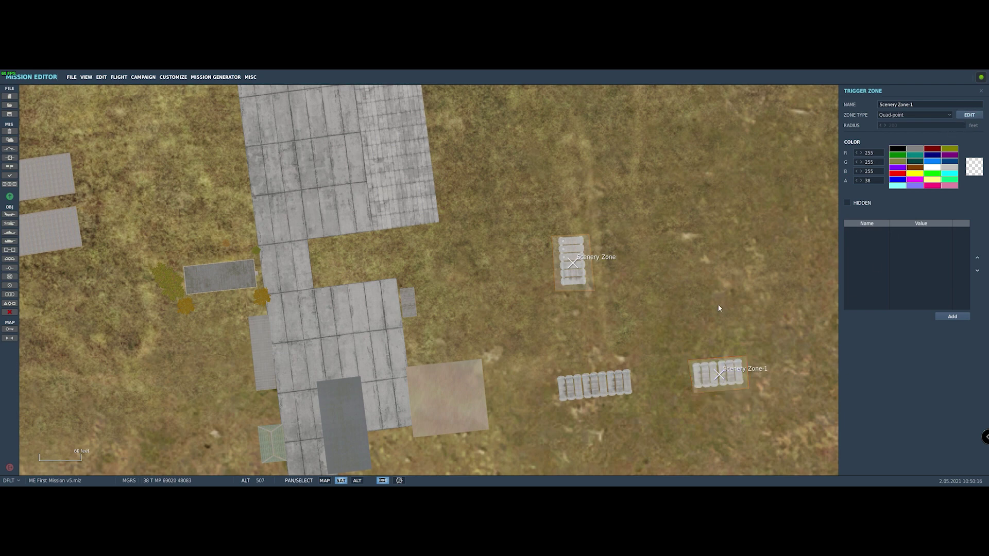
Copy Scenery Zone-1 onto the tank row to its west and stretch the copy's corners around that row
left_click(721, 381)
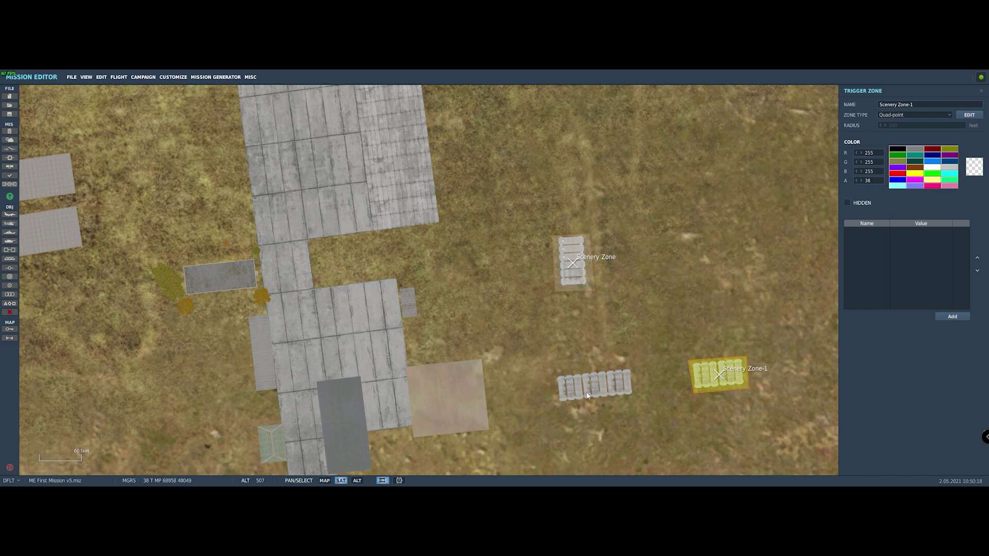
key("ctrl+v")
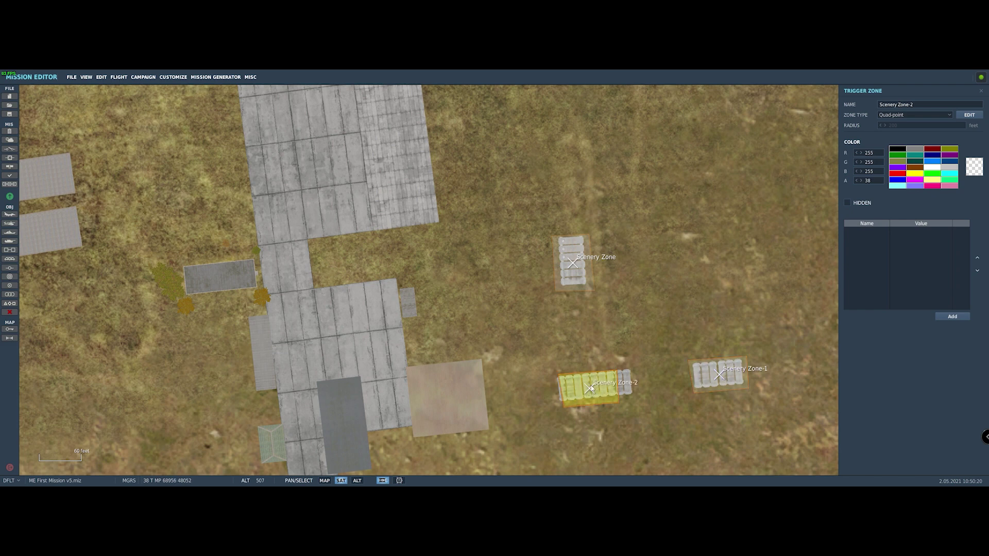
left_click(966, 114)
left_click_drag(558, 374, 552, 373)
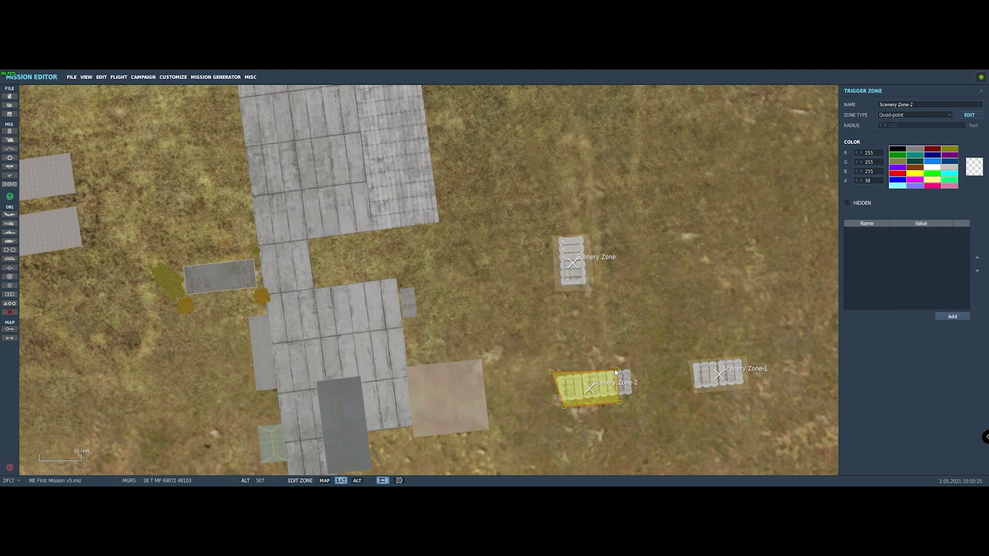
left_click_drag(617, 370, 630, 366)
left_click_drag(619, 402, 639, 399)
left_click(976, 116)
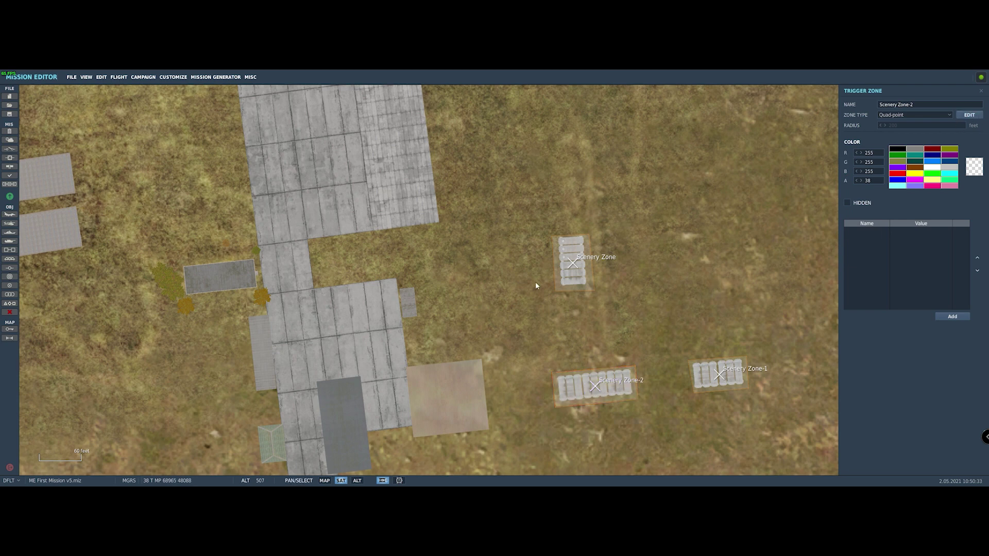
Change the SU-25T Taxi trigger's signal flare action to SCENERY REMOVE OBJECTS ZONE, and reassign its target zone
left_click(9, 149)
left_click(564, 124)
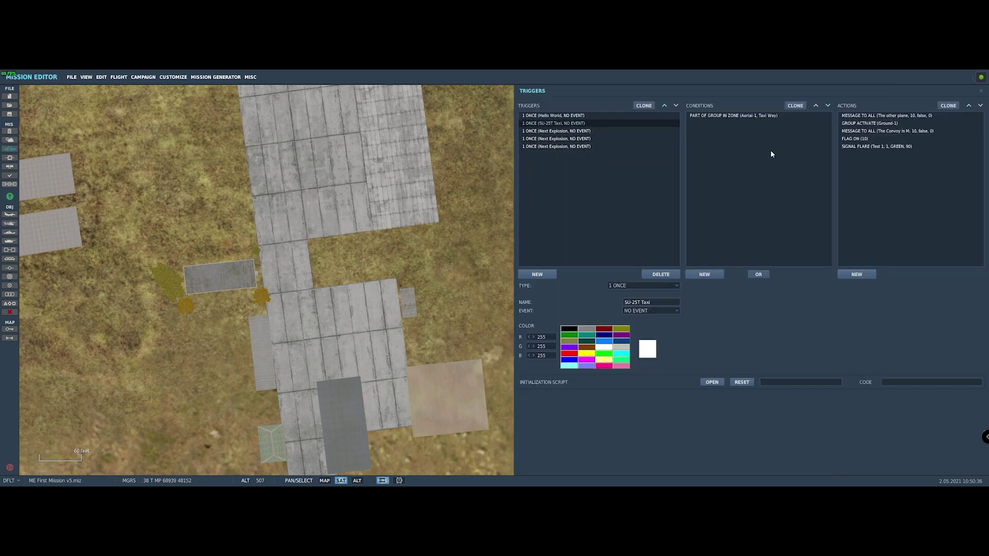
left_click(870, 146)
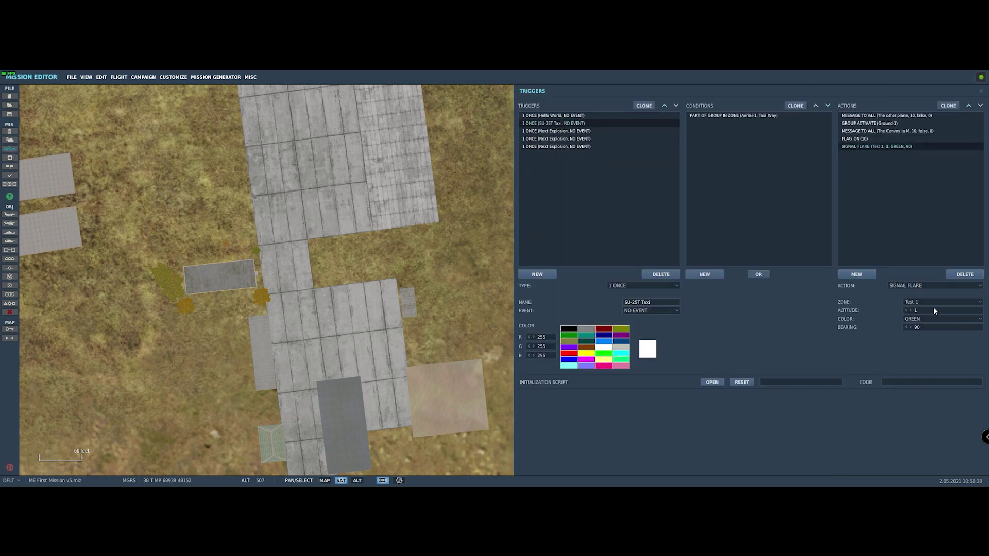
left_click(925, 285)
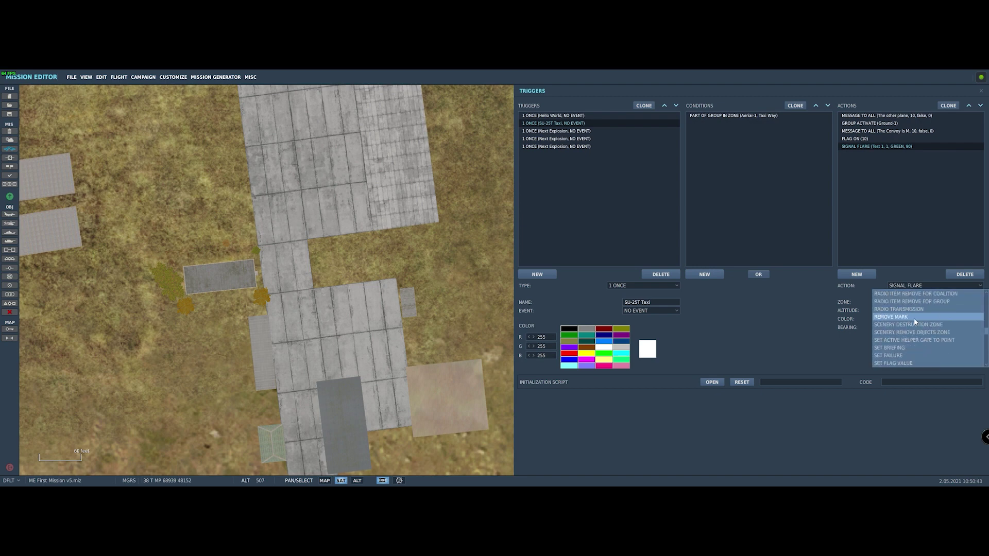
left_click(910, 332)
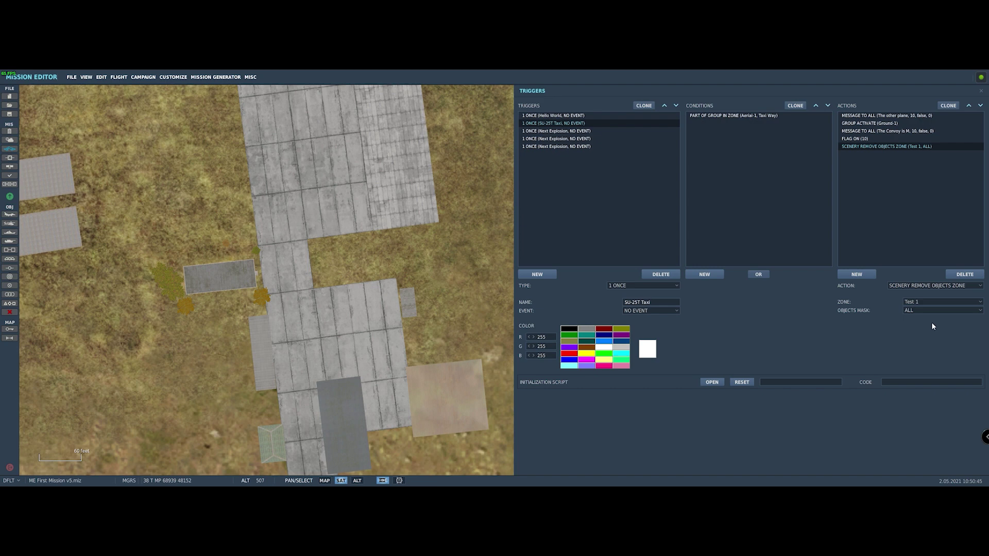
left_click(923, 304)
left_click(921, 349)
Change the signal flare in the Next Explosion trigger timed from flag 10 to SCENERY DESTRUCTION ZONE, and reassign its zone
left_click(547, 131)
left_click(869, 116)
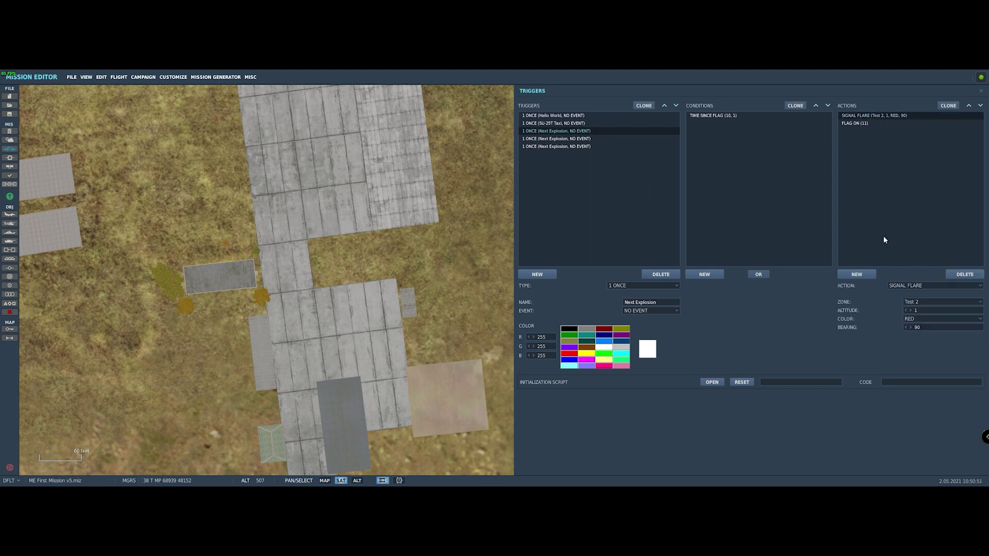
left_click(911, 286)
scroll(905, 341, "up", 5)
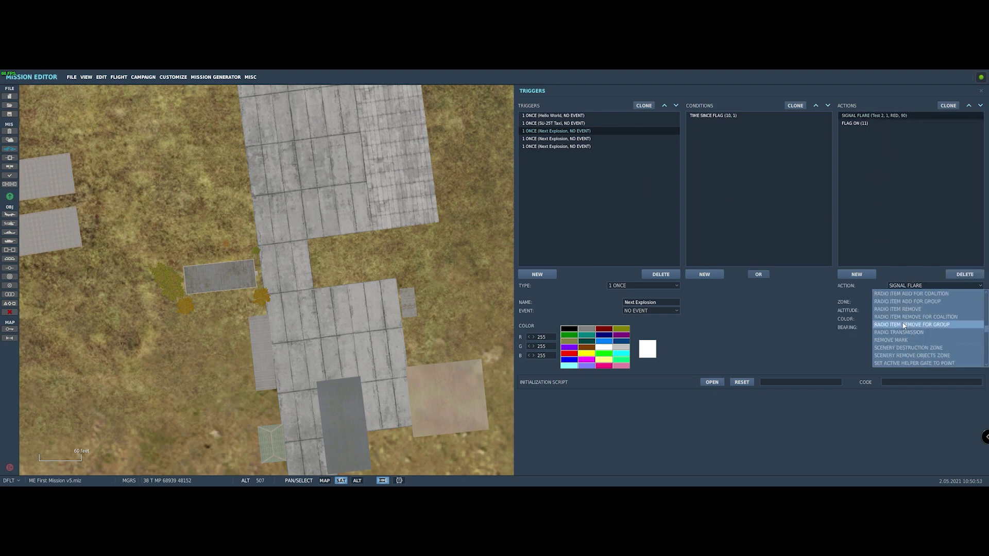
left_click(908, 348)
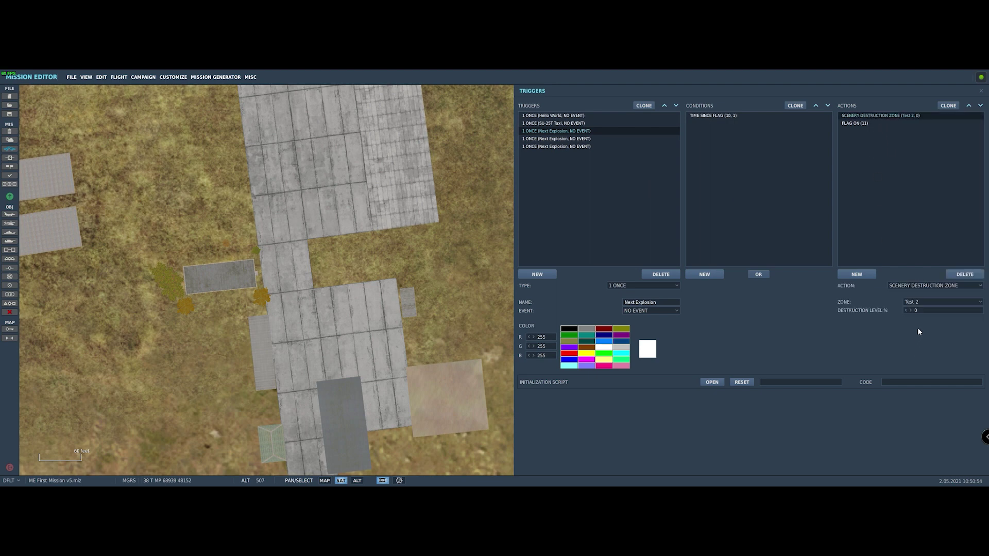
left_click(921, 303)
left_click(923, 317)
Change the signal flare in the flag 11 Next Explosion trigger to SCENERY DESTRUCTION ZONE for Scenery Zone-2 at destruction level 100%
left_click(562, 138)
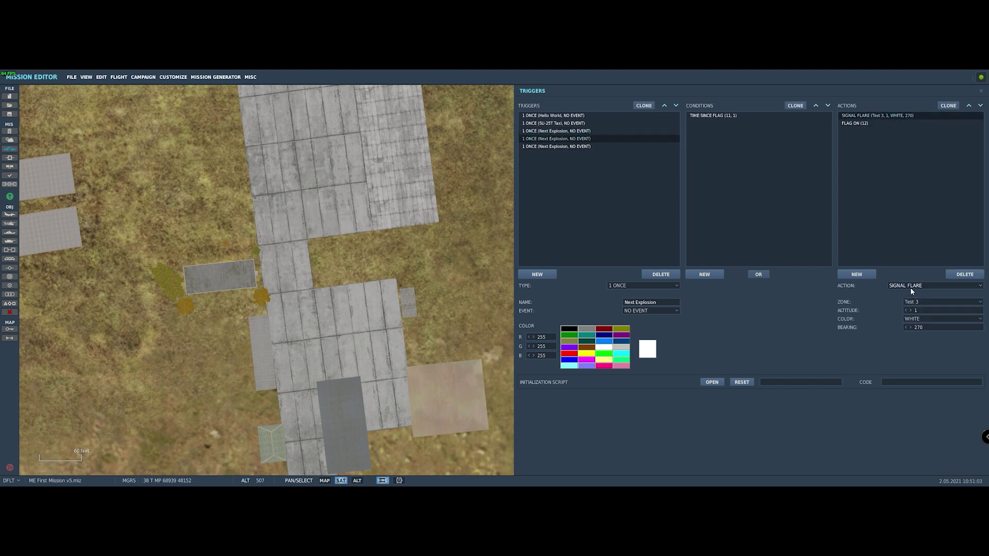
left_click(910, 288)
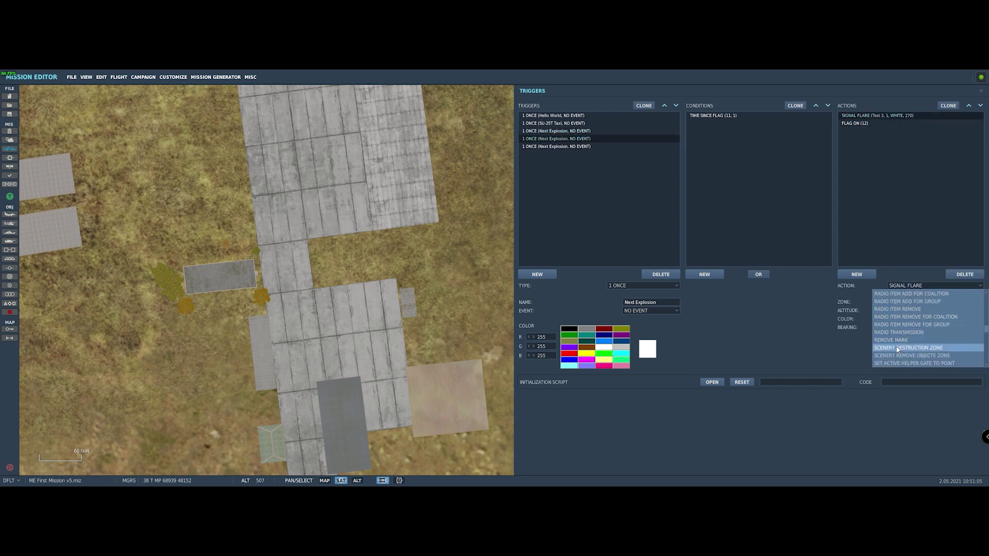
left_click(897, 348)
left_click(920, 303)
left_click(919, 326)
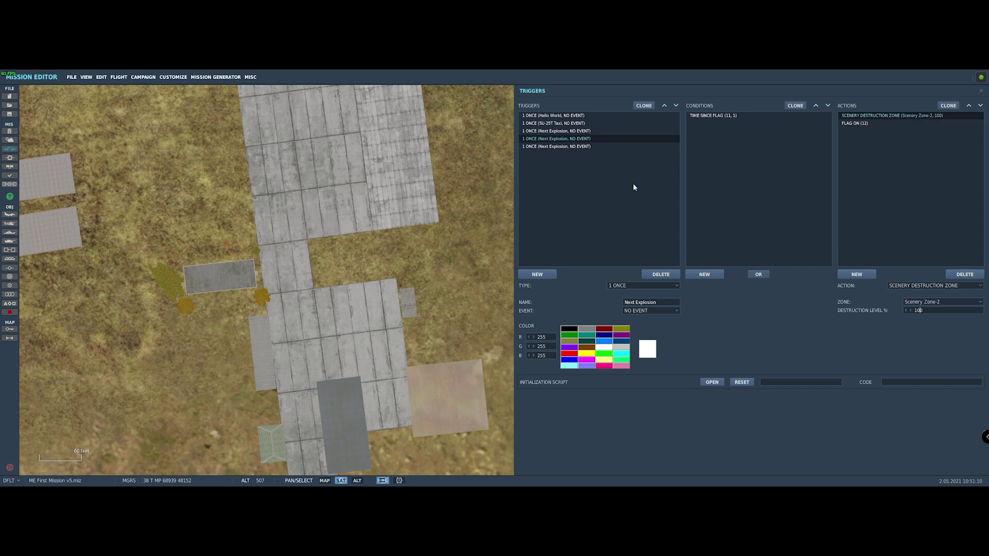
Change the signal flare in the flag 12 Next Explosion trigger to EFFECT - SMOKE, and choose a different preset and zone
left_click(551, 146)
left_click(874, 116)
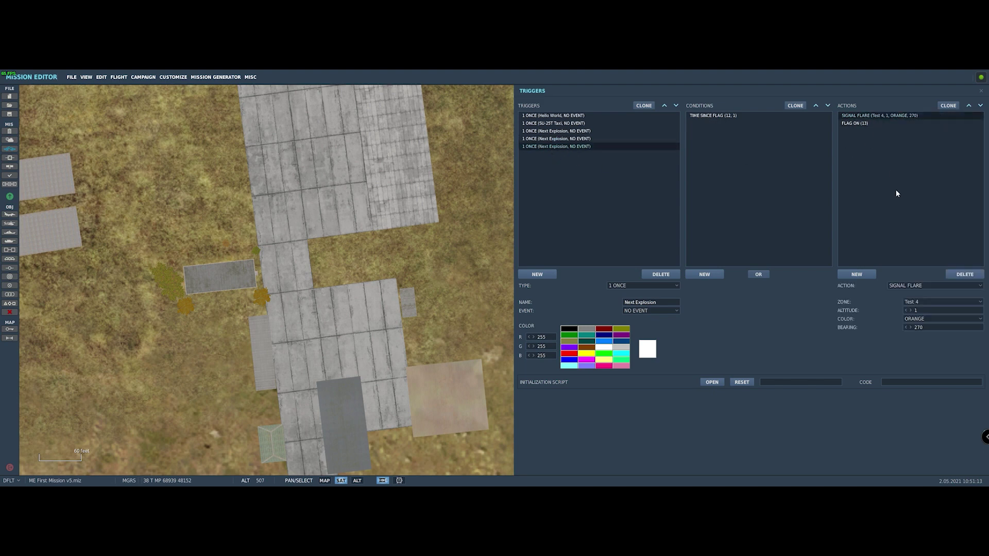
left_click(916, 286)
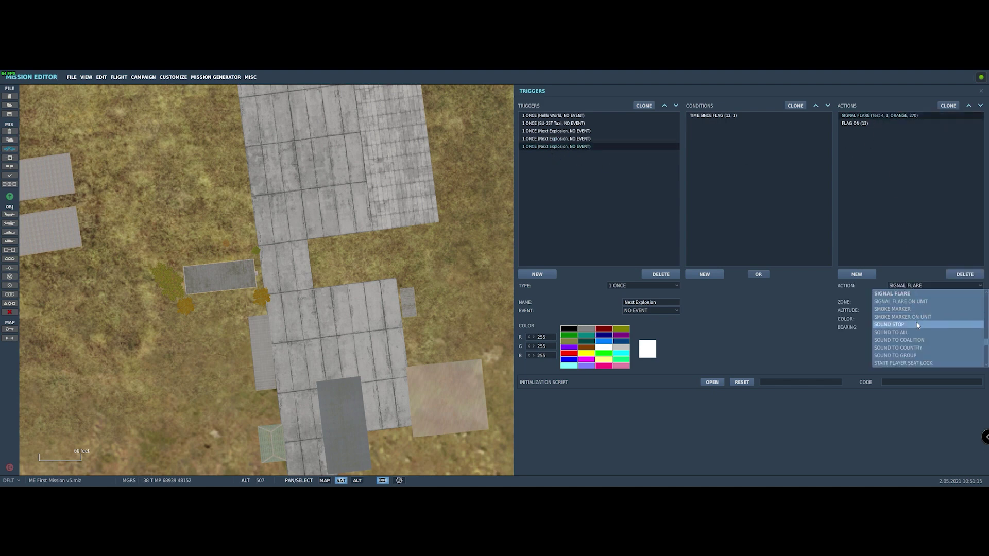
scroll(922, 325, "up", 5)
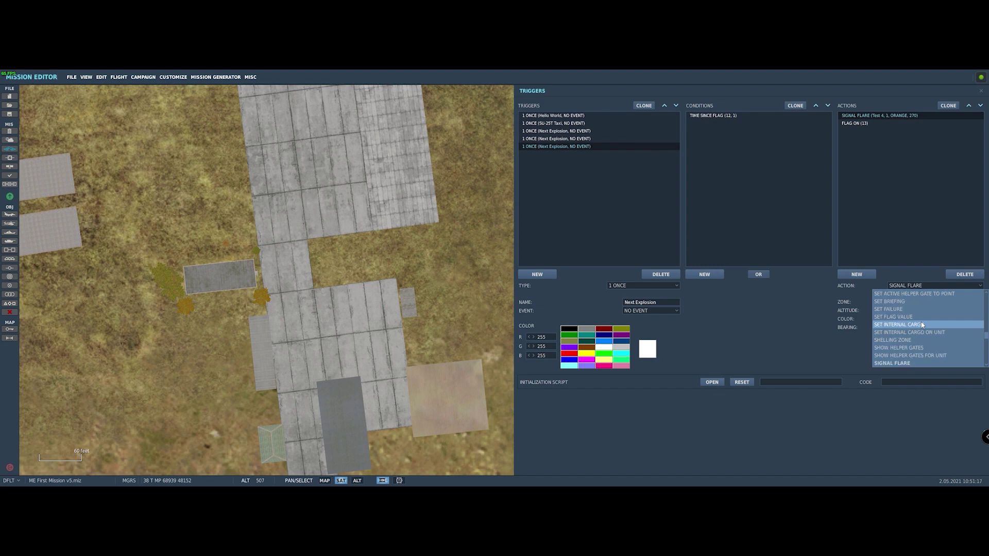
scroll(922, 325, "up", 10)
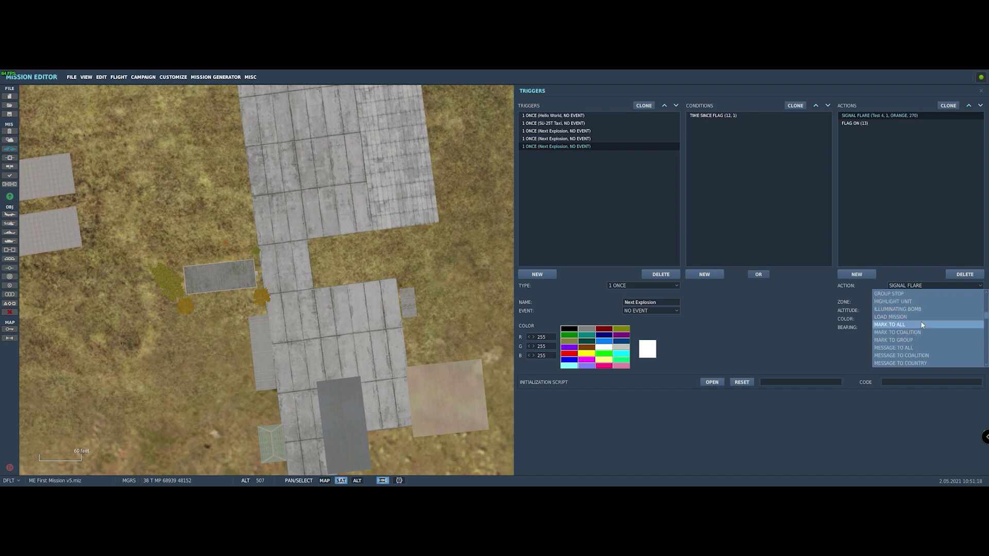
scroll(921, 325, "up", 4)
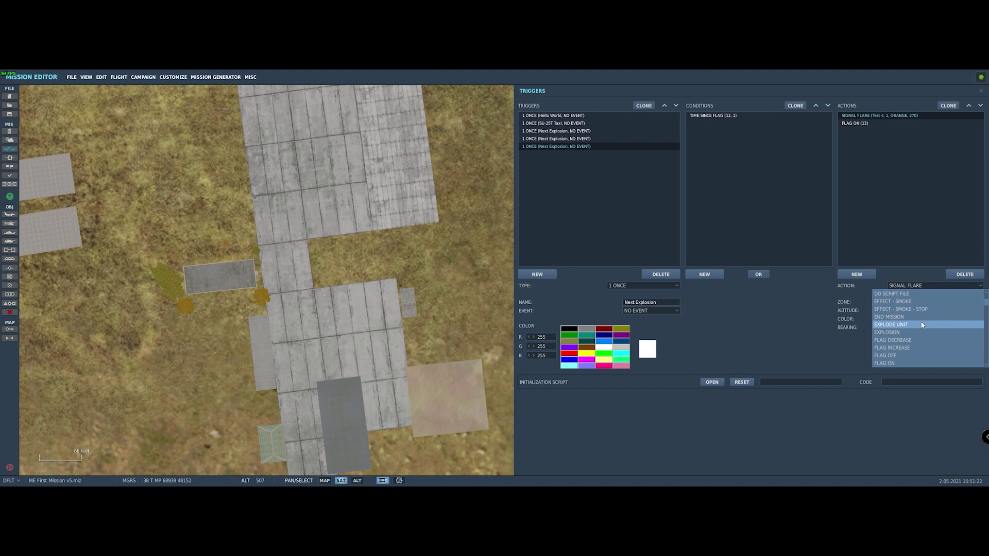
left_click(922, 301)
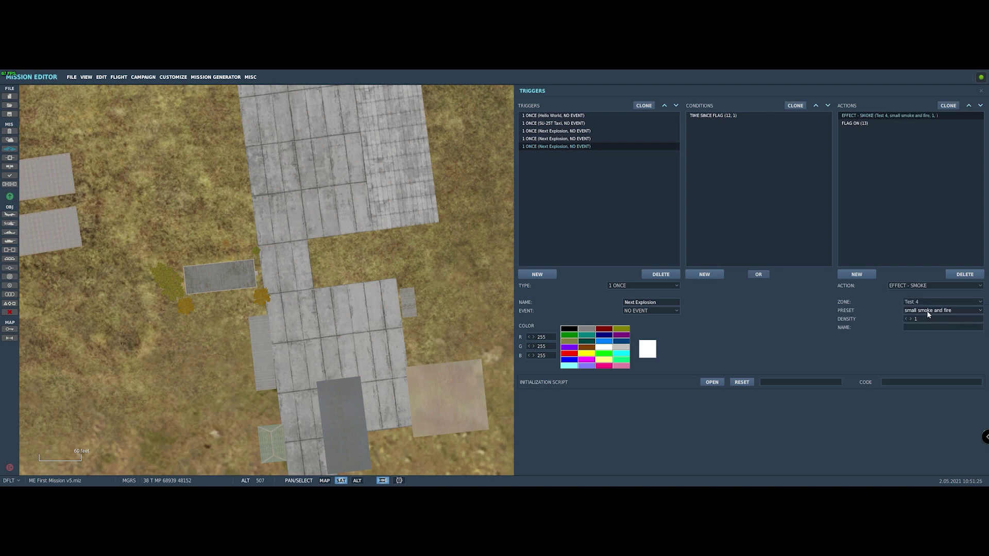
left_click(925, 311)
left_click(923, 326)
left_click(922, 302)
left_click(920, 323)
left_click(463, 258)
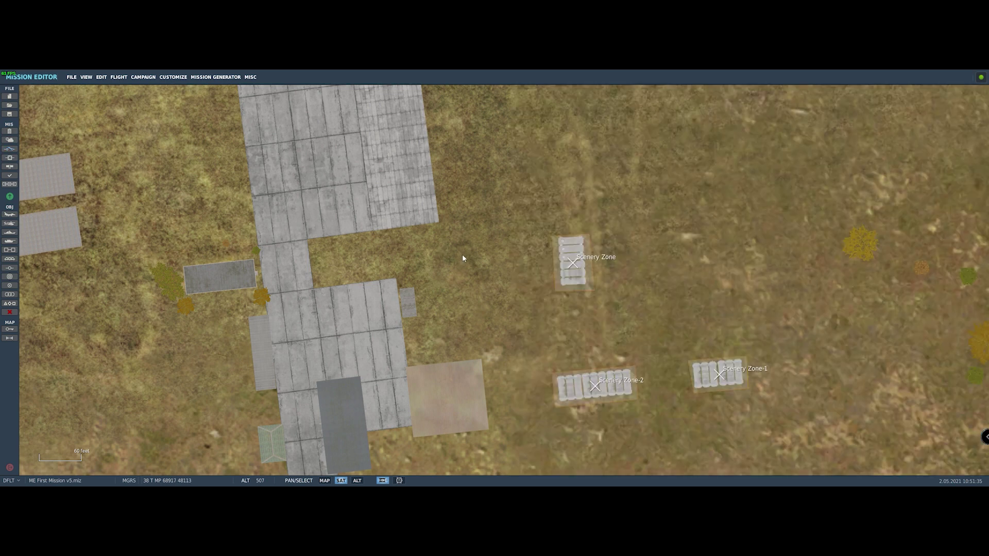
Save the mission under the existing file name ME First Mission v6.miz, overwriting that file
left_click(71, 77)
left_click(80, 105)
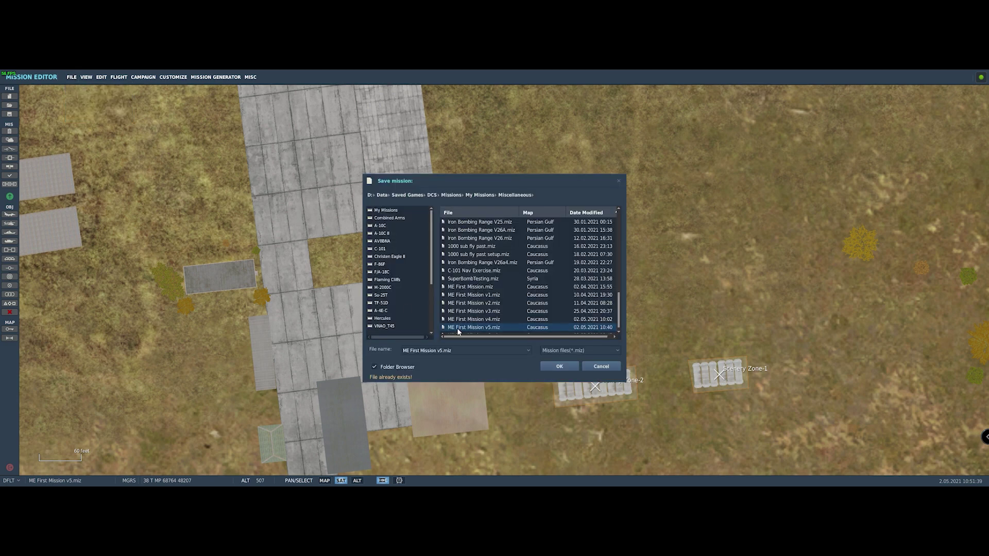
scroll(457, 331, "down", 1)
left_click(480, 330)
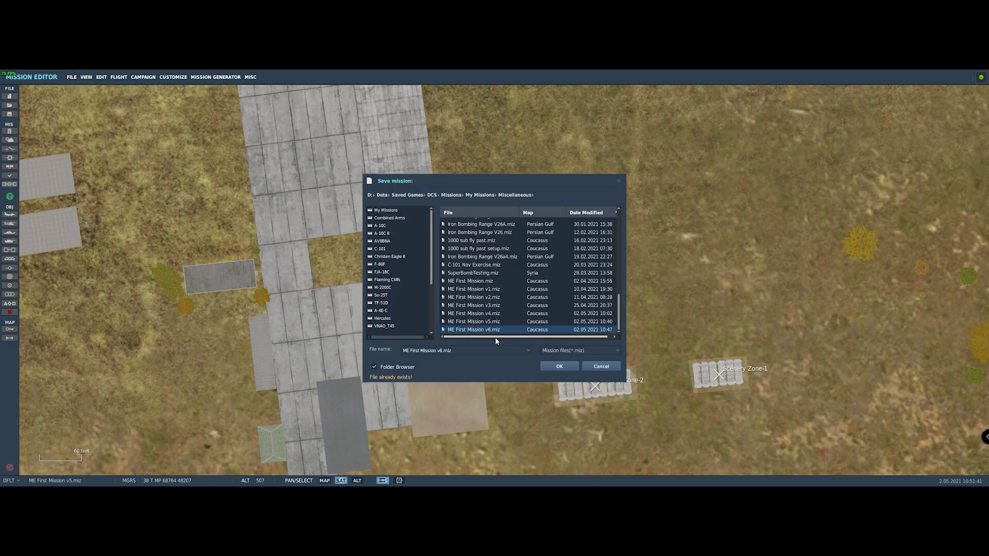
left_click(560, 367)
left_click(479, 296)
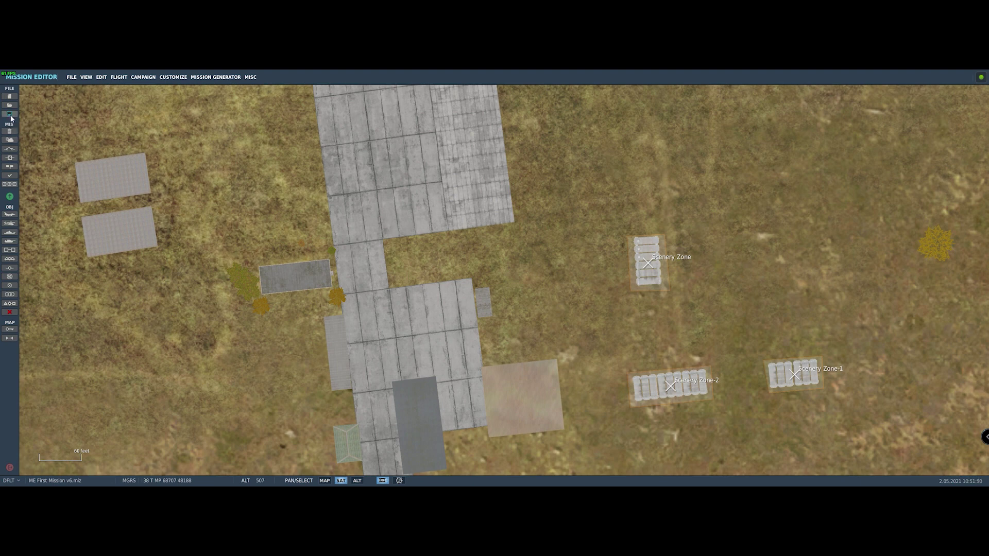
Run the mission, take the Su-25 pilot role in group Aerial-2 at Mozdok, and start flying from the briefing
left_click(10, 197)
left_click(705, 415)
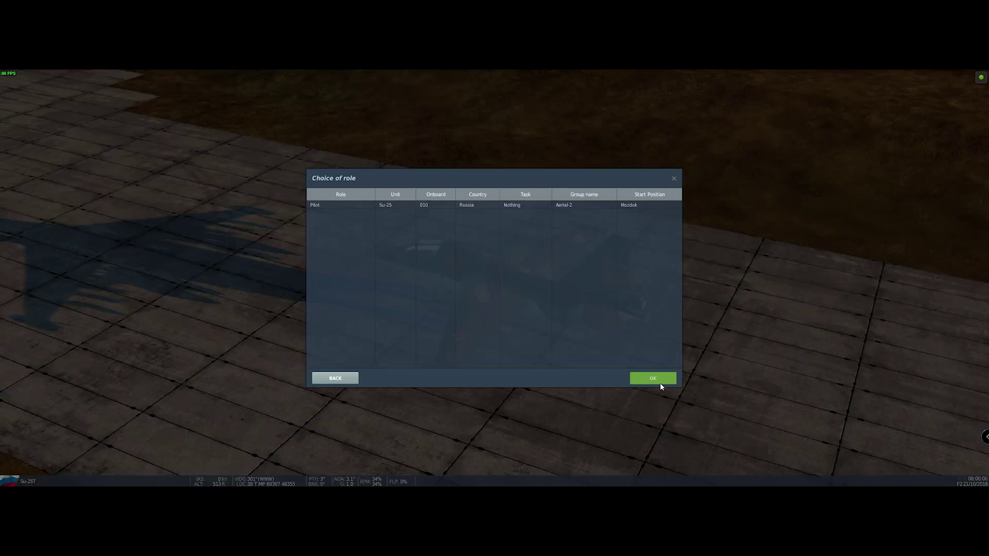
left_click(568, 207)
left_click(659, 383)
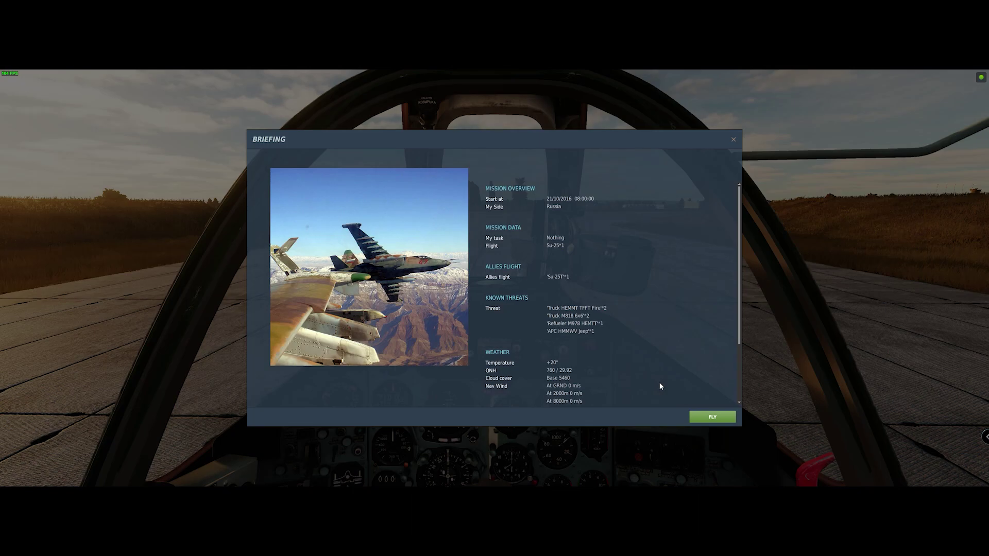
left_click(708, 416)
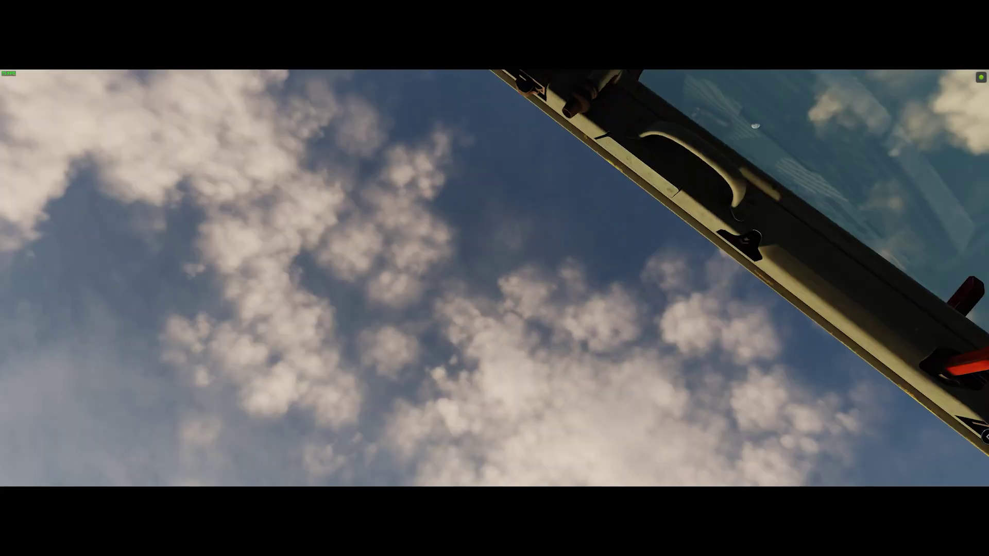
Watch the three scenery zones at Mozdok from the airfield camera while the triggers run, and quit the mission
key("F10")
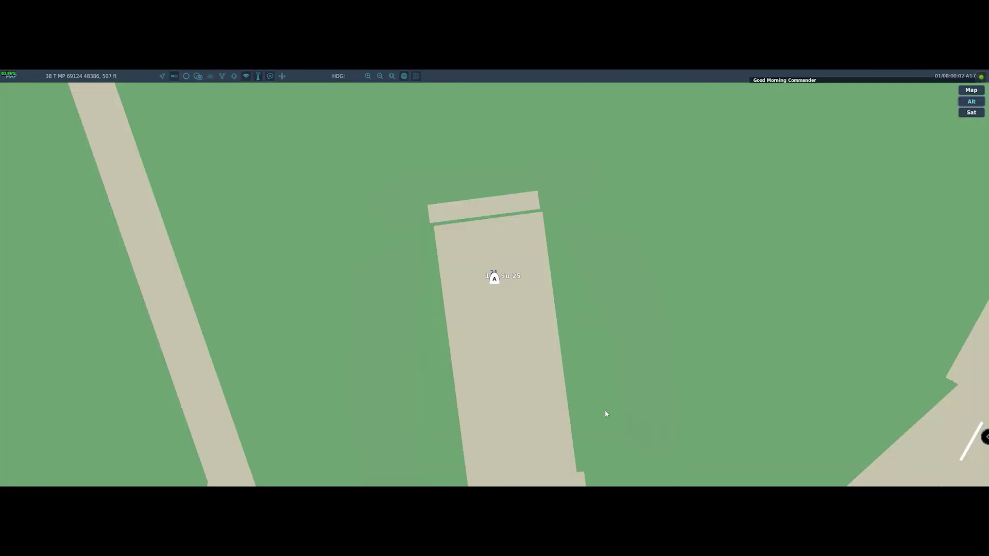
right_click_drag(684, 397, 595, 376)
scroll(595, 375, "down", 1)
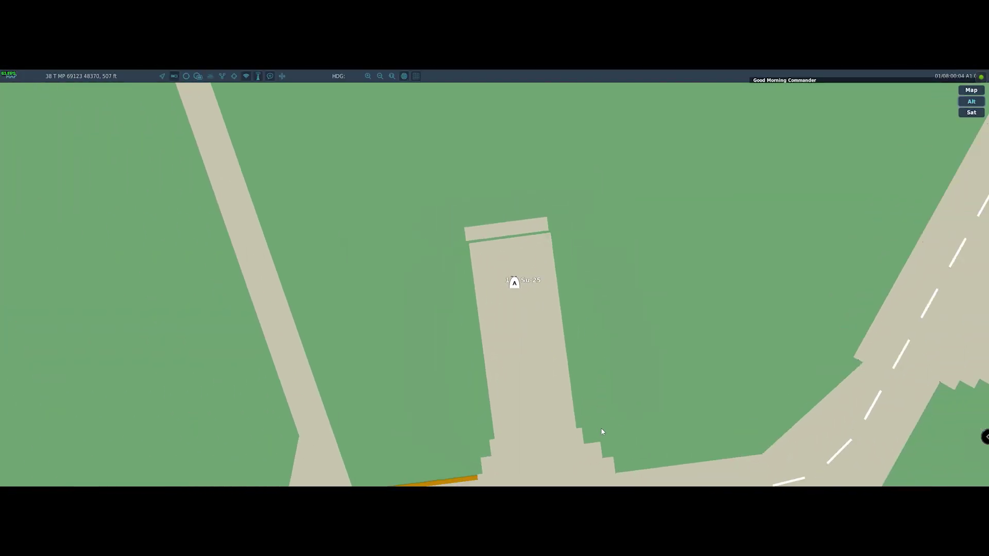
key("F11")
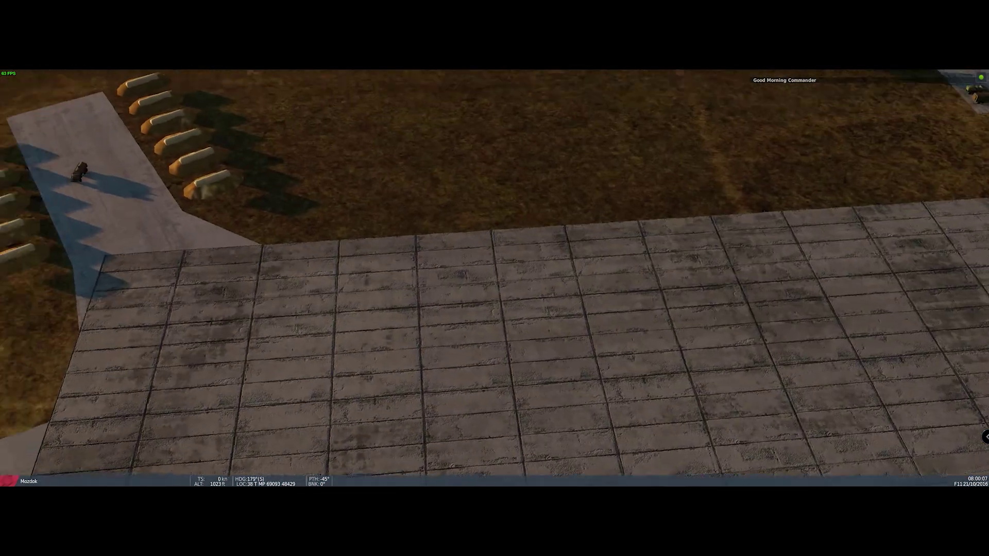
right_click_drag(494, 278, 509, 216)
key("Up")
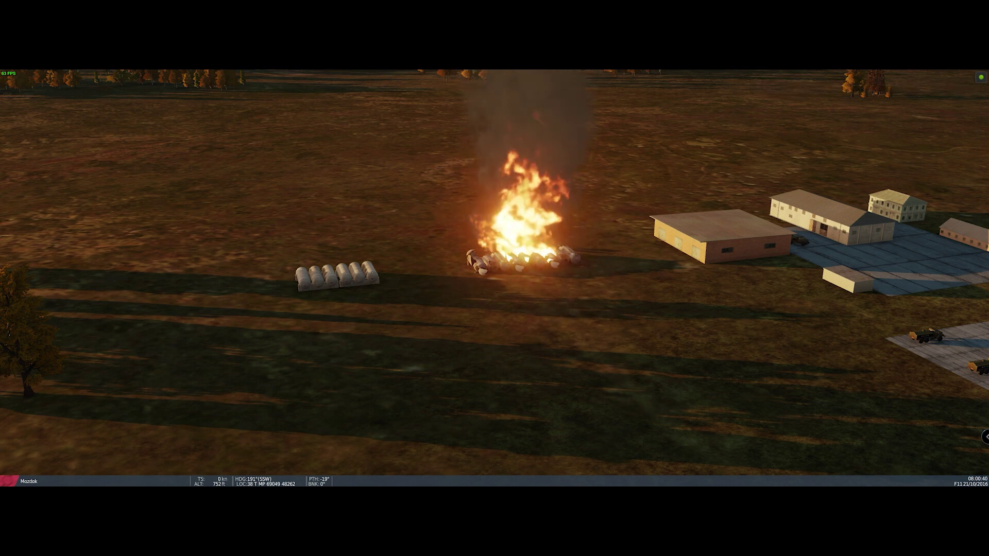
key("Escape")
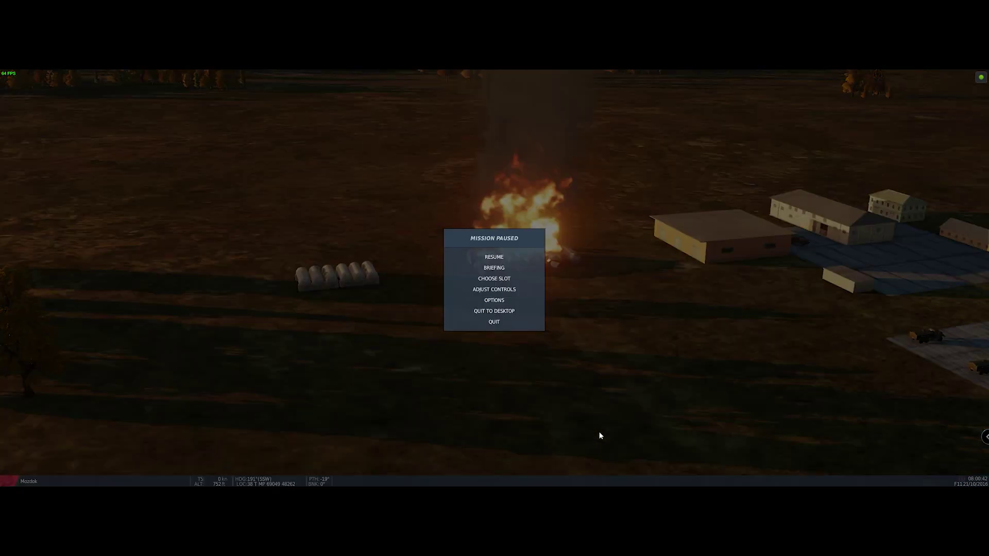
left_click(490, 320)
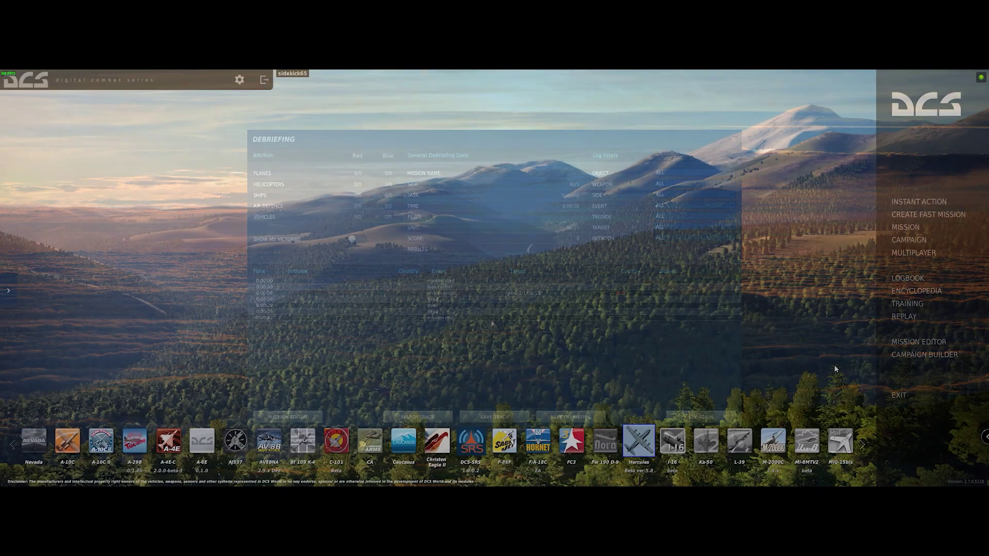